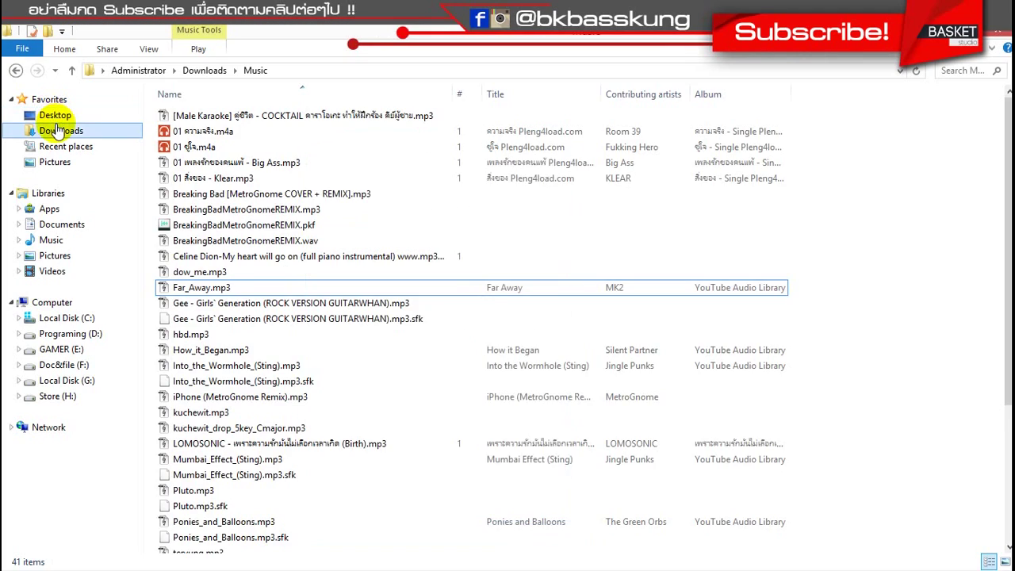
- Select Instagram-Update.png in File Explorer's Downloads folder
click(51, 130)
click(496, 202)
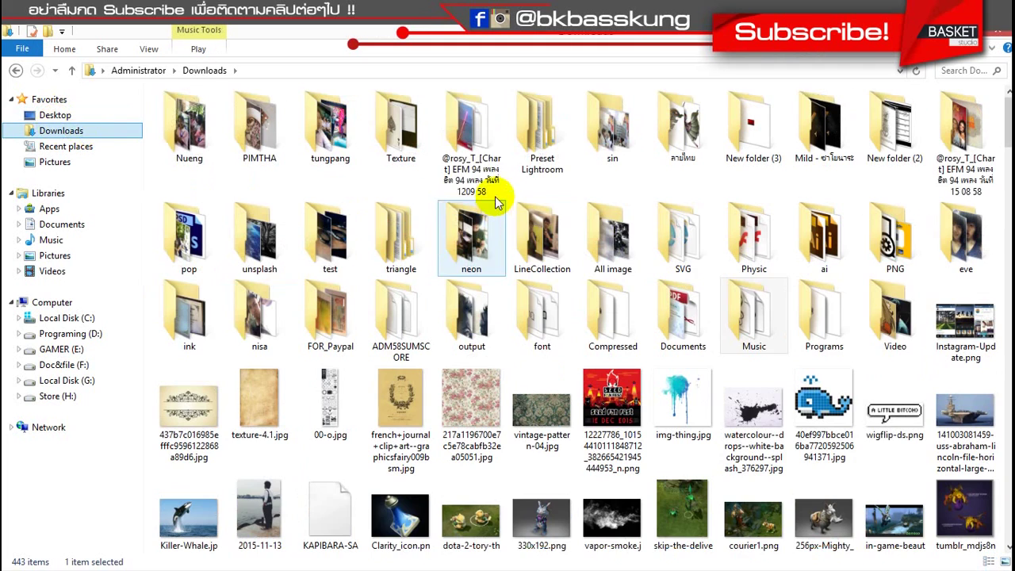
click(964, 325)
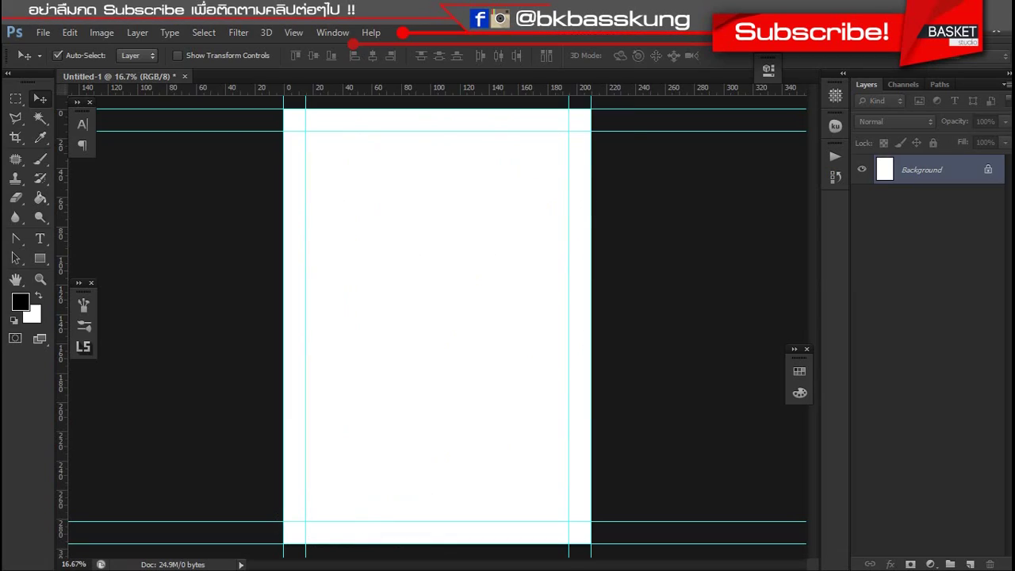
- Place Instagram-Update.png into Untitled-1 and scale it up to about 108%
drag(964, 325, 523, 197)
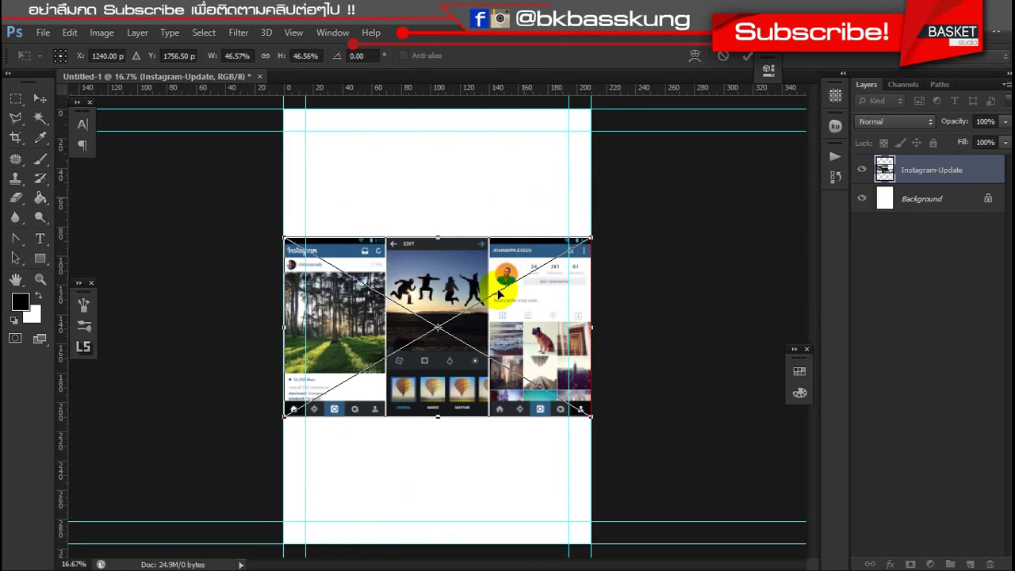
key(Return)
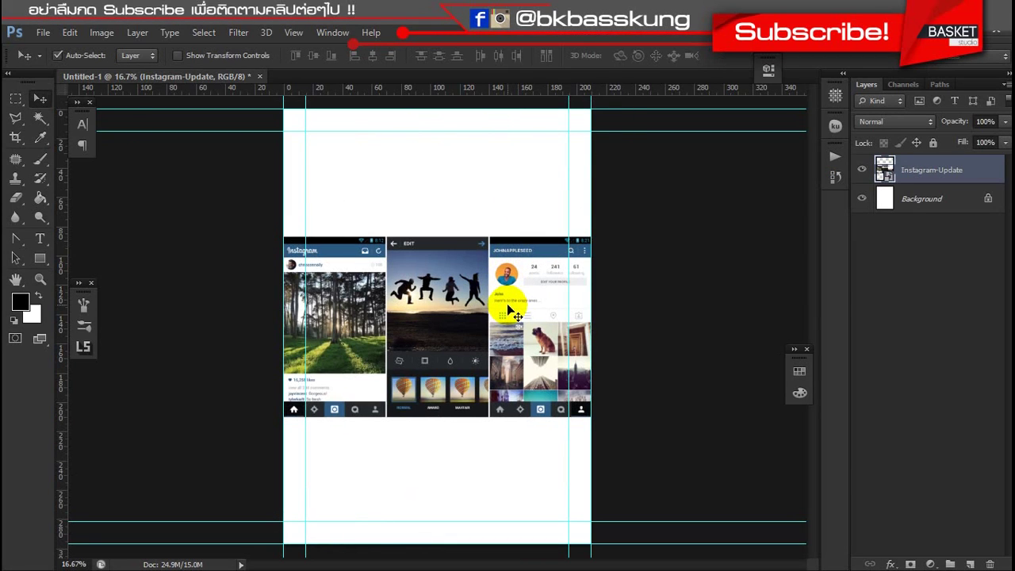
key(ctrl+t)
drag(286, 236, 117, 87)
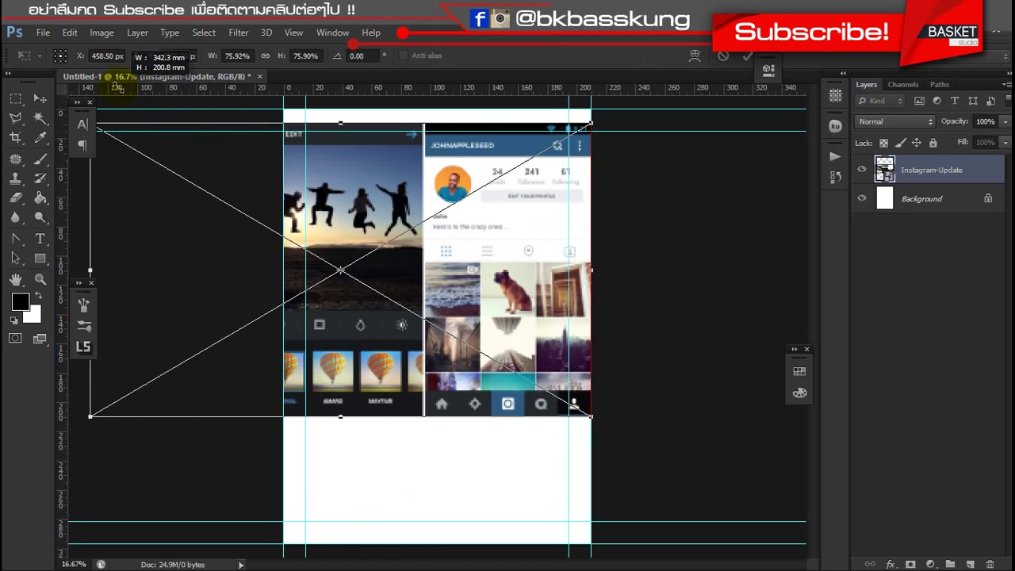
drag(465, 210, 326, 196)
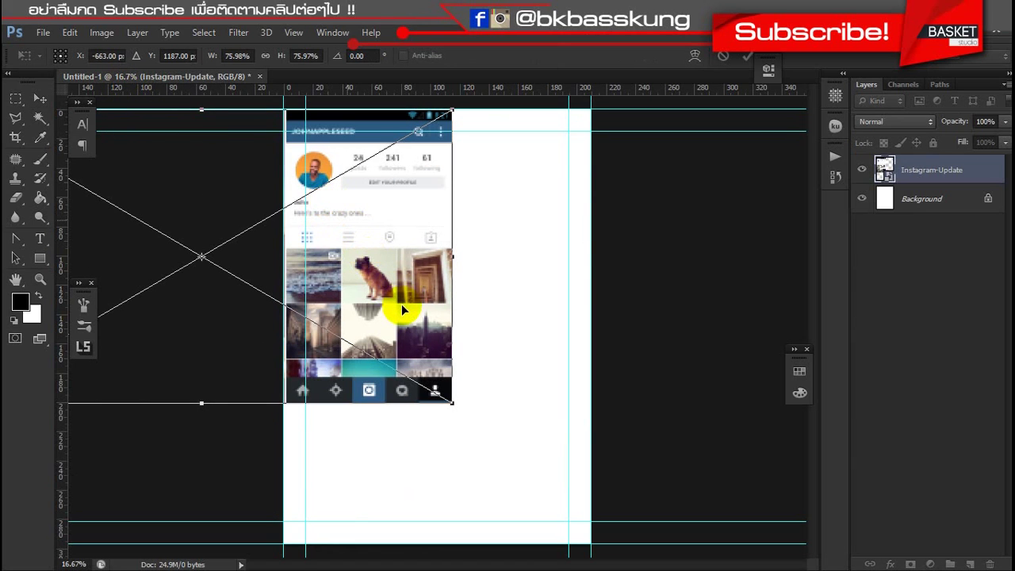
drag(452, 402, 573, 423)
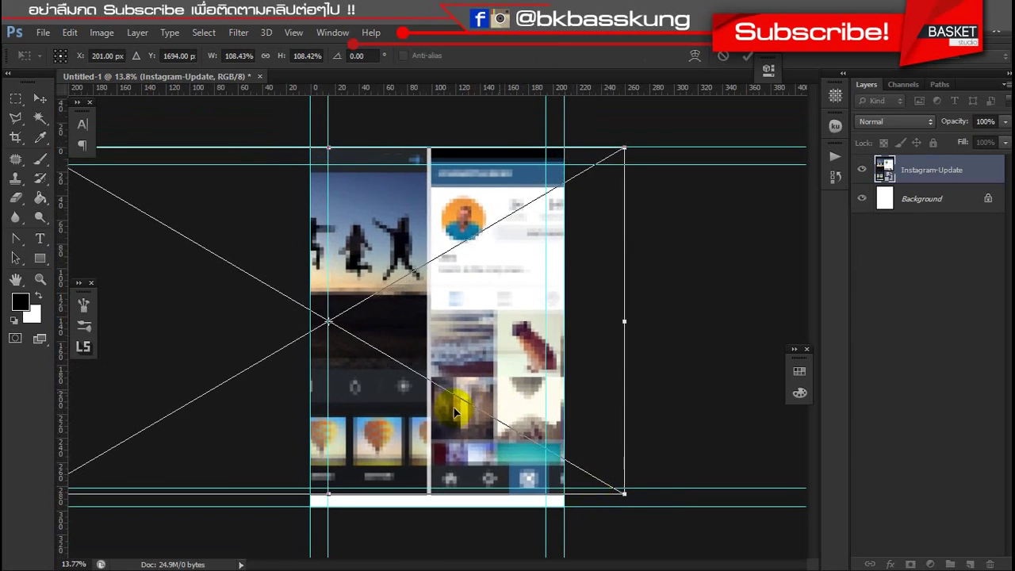
mouse_move(444, 397)
mouse_down()
mouse_move(405, 422)
mouse_move(369, 418)
mouse_up()
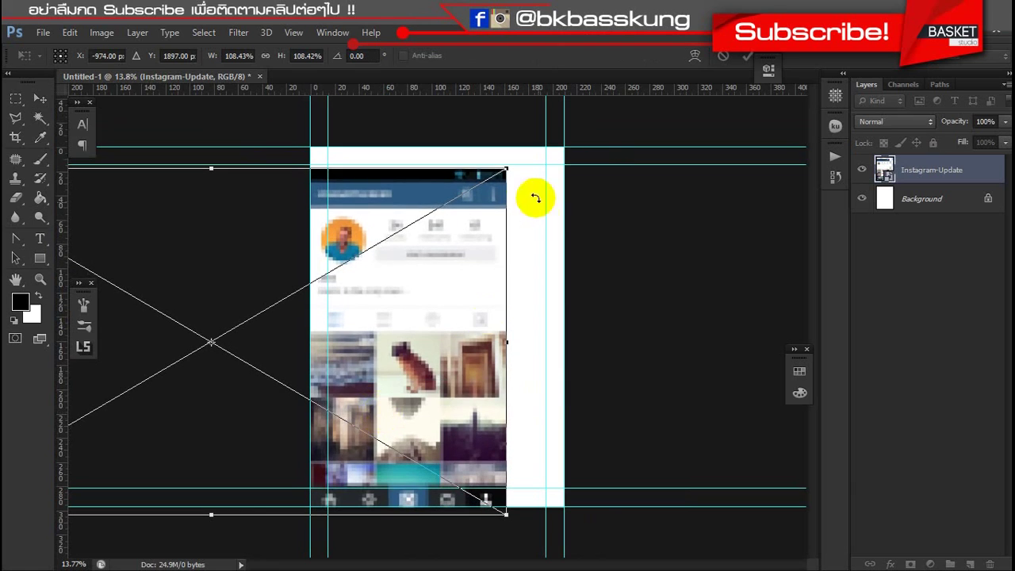
- Enlarge the screenshot to about 142% so it fills the page width, and commit
drag(506, 169, 530, 133)
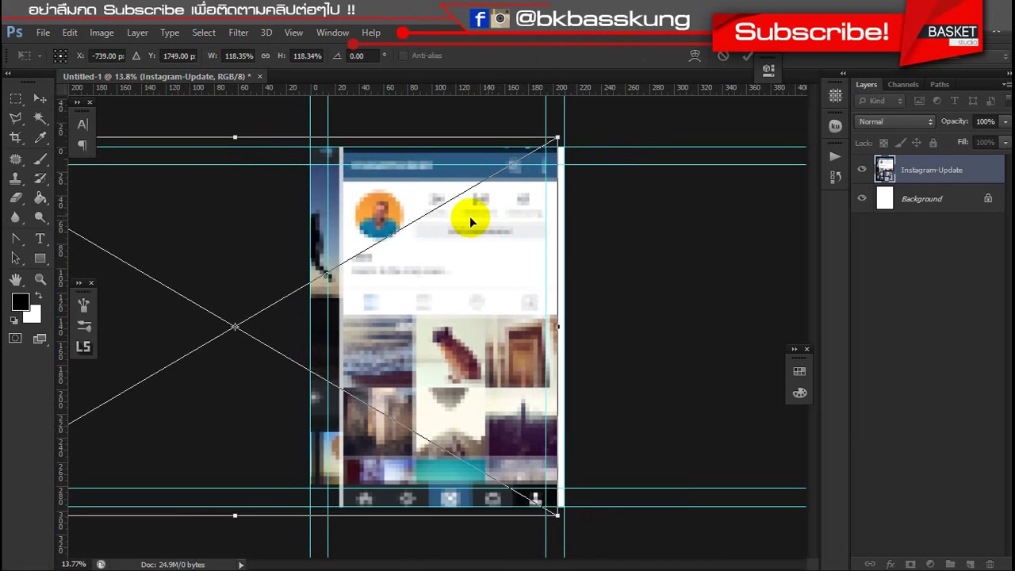
drag(469, 220, 447, 210)
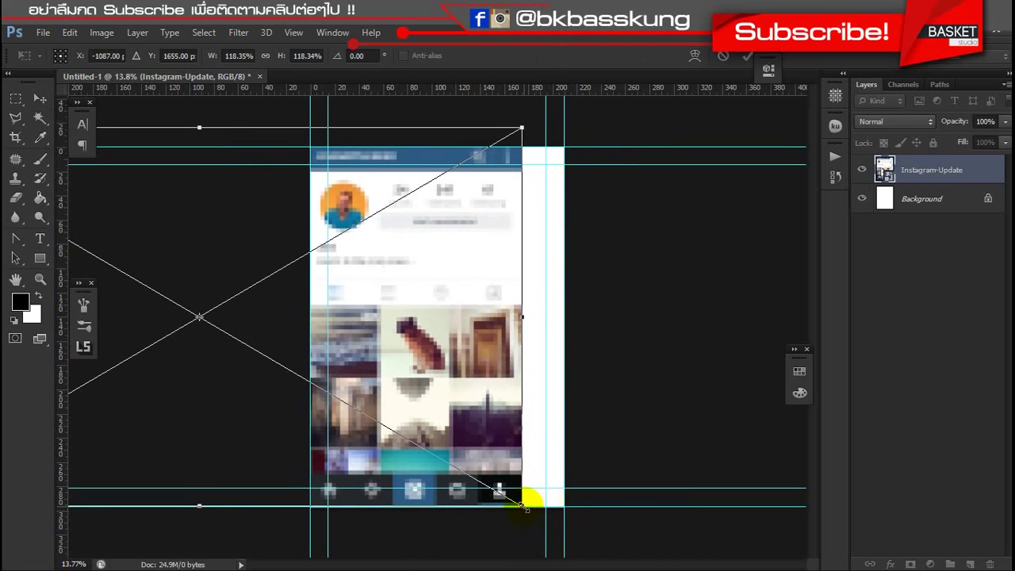
drag(523, 503, 555, 499)
drag(492, 434, 491, 373)
mouse_move(540, 482)
mouse_down()
mouse_move(614, 539)
mouse_move(609, 530)
mouse_up()
drag(481, 413, 446, 397)
drag(568, 499, 563, 493)
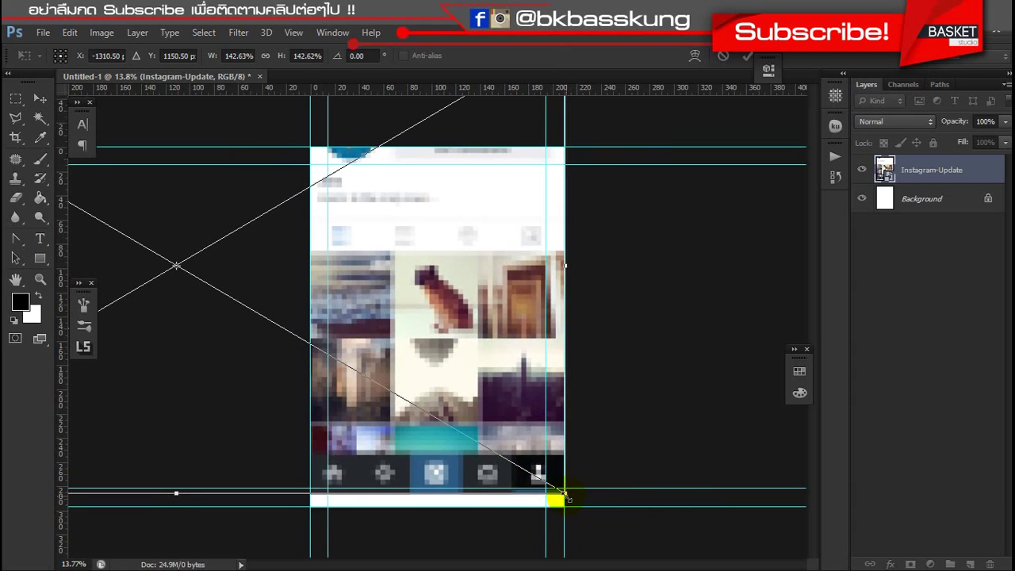
double_click(522, 345)
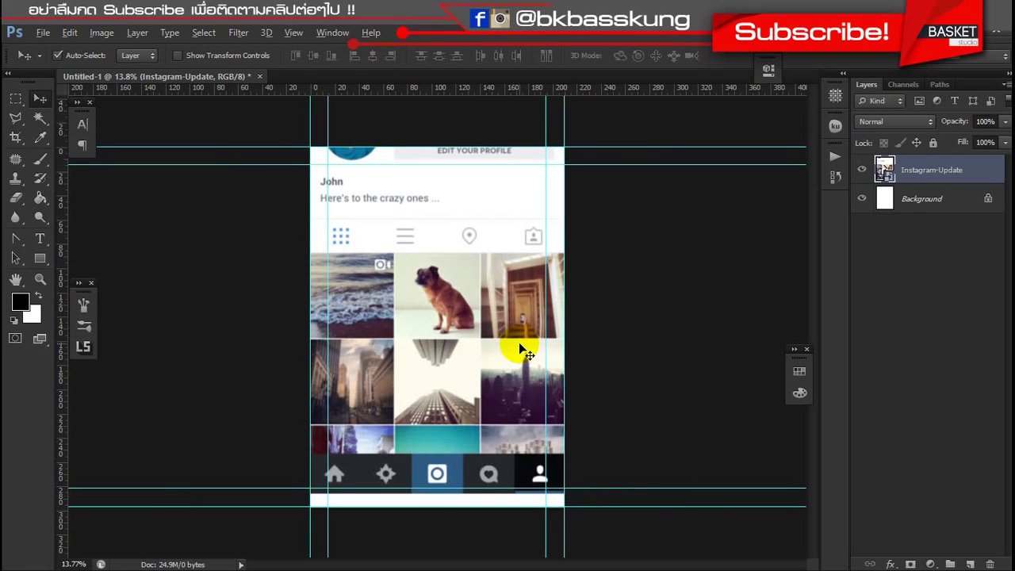
- Move the profile screen so the JOHNAPPLESEED header tops the page, snapped left, with guides hidden
mouse_move(519, 342)
mouse_down()
mouse_move(502, 409)
mouse_move(494, 363)
mouse_up()
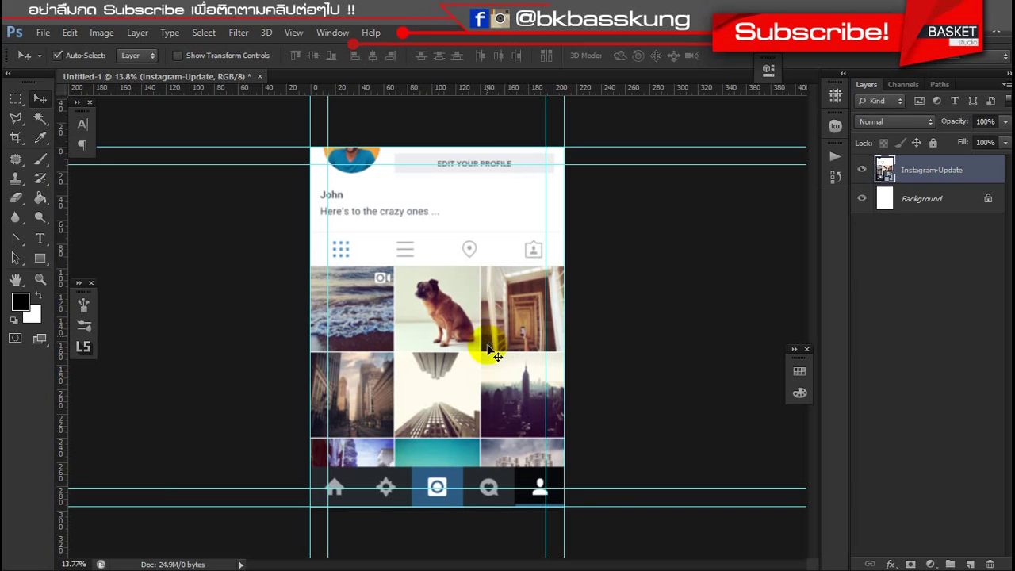
scroll(492, 341, up, 1)
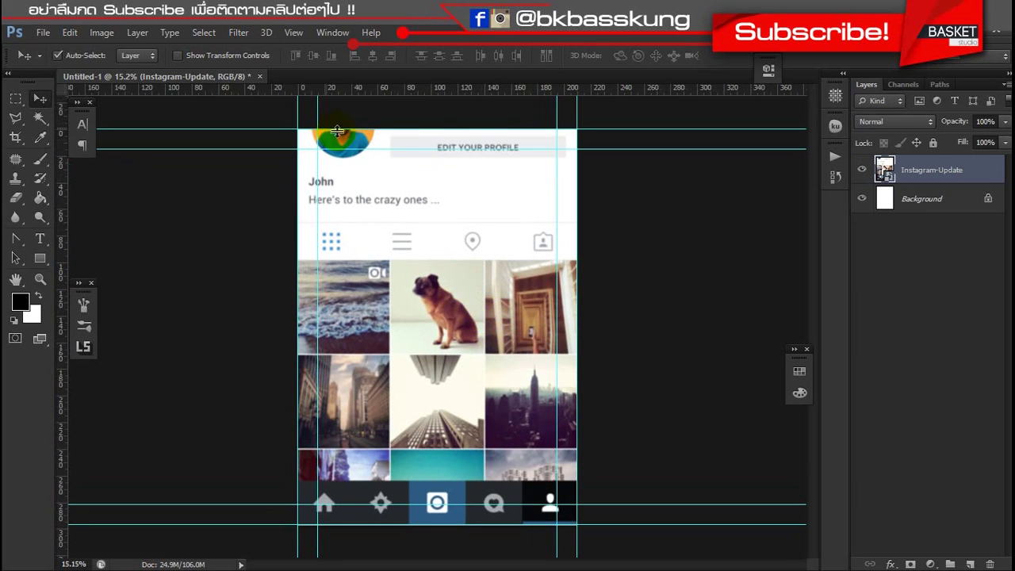
drag(394, 257, 398, 349)
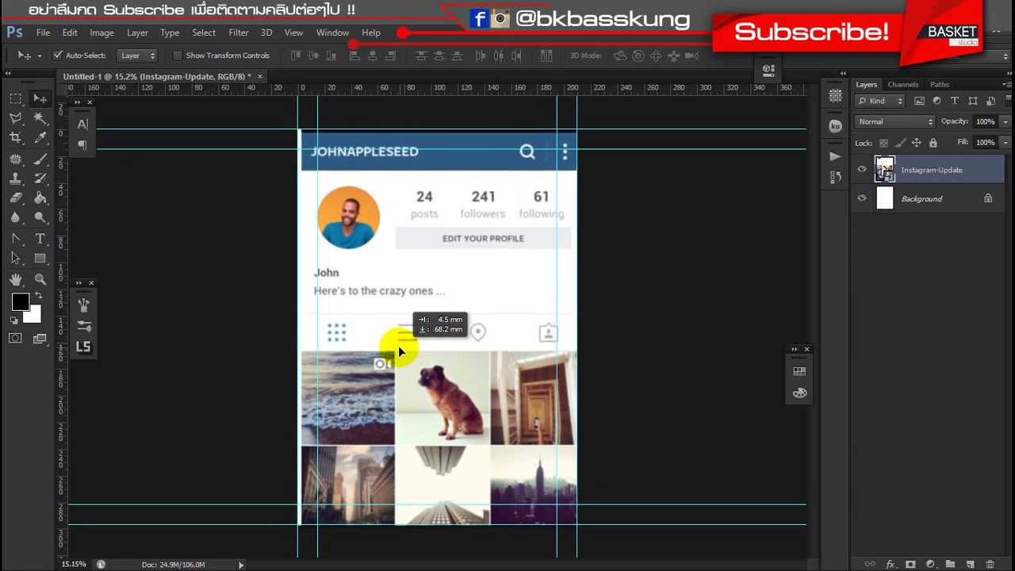
drag(399, 345, 392, 342)
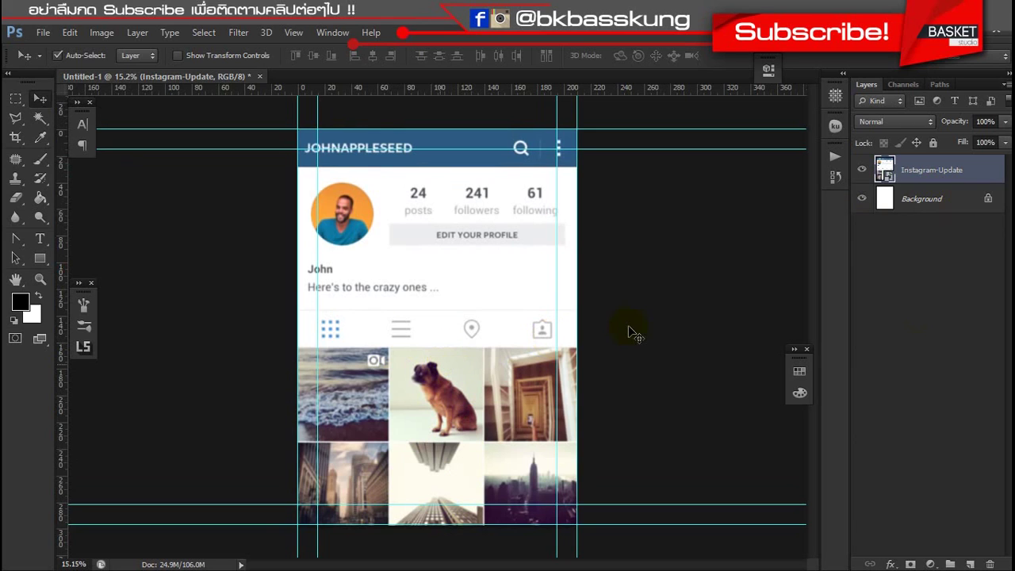
key(ctrl+semicolon)
drag(485, 286, 484, 281)
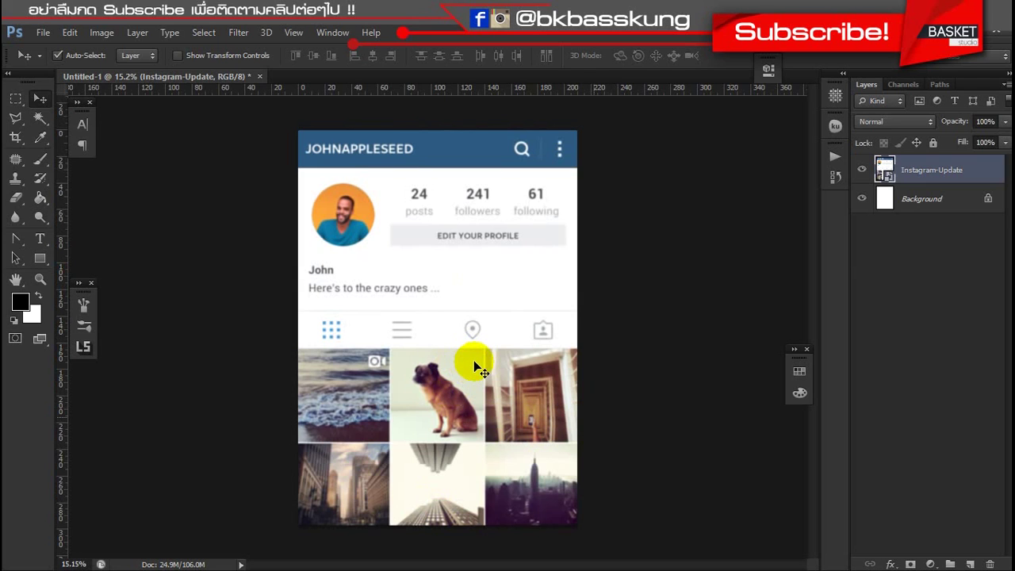
- Zoom in on the photo grid and draw a rectangle shape over the top-left sea photo
scroll(408, 374, up, 1)
scroll(407, 349, up, 1)
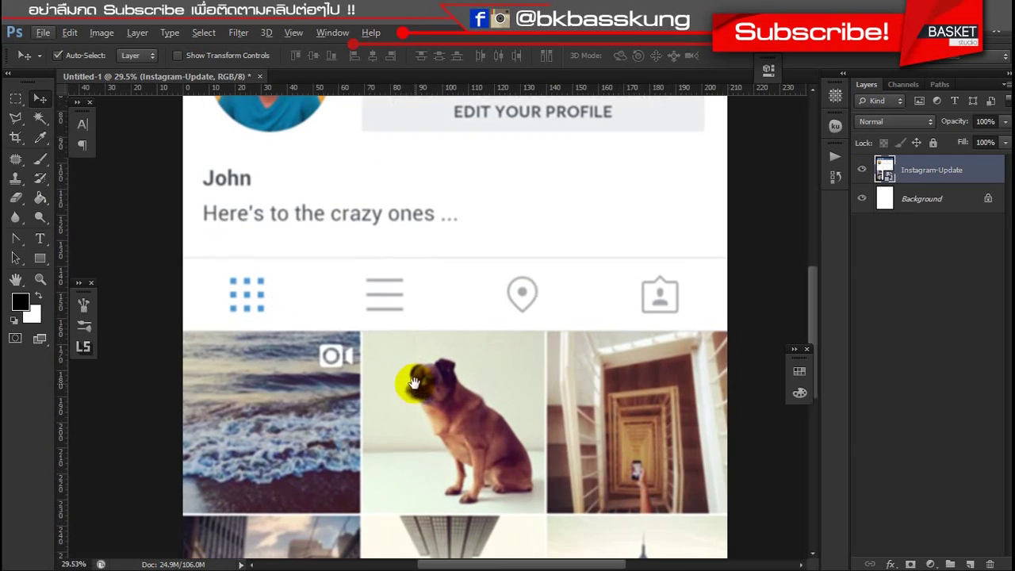
scroll(421, 218, up, 1)
scroll(420, 218, down, 1)
scroll(259, 286, down, 1)
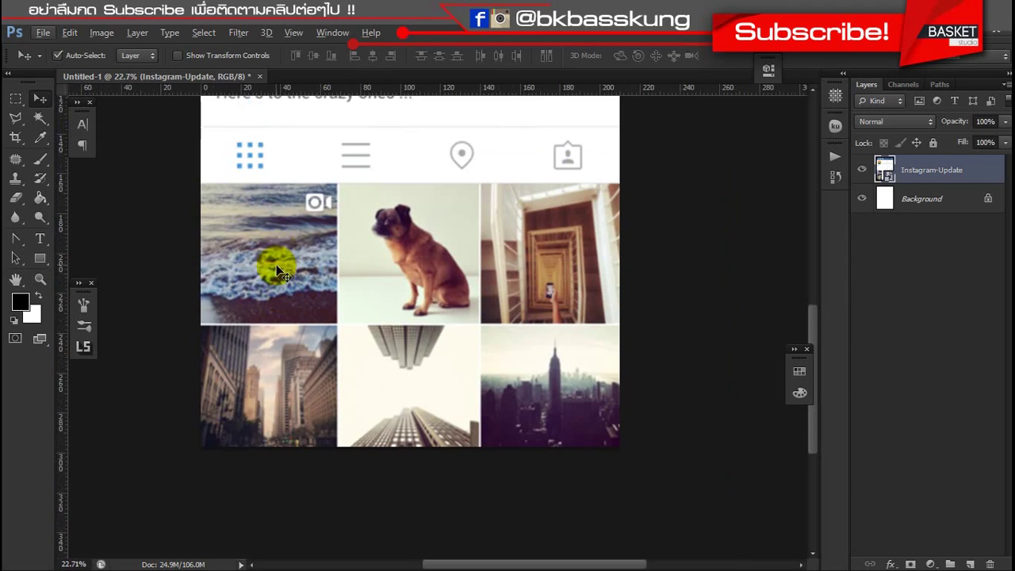
scroll(262, 292, down, 1)
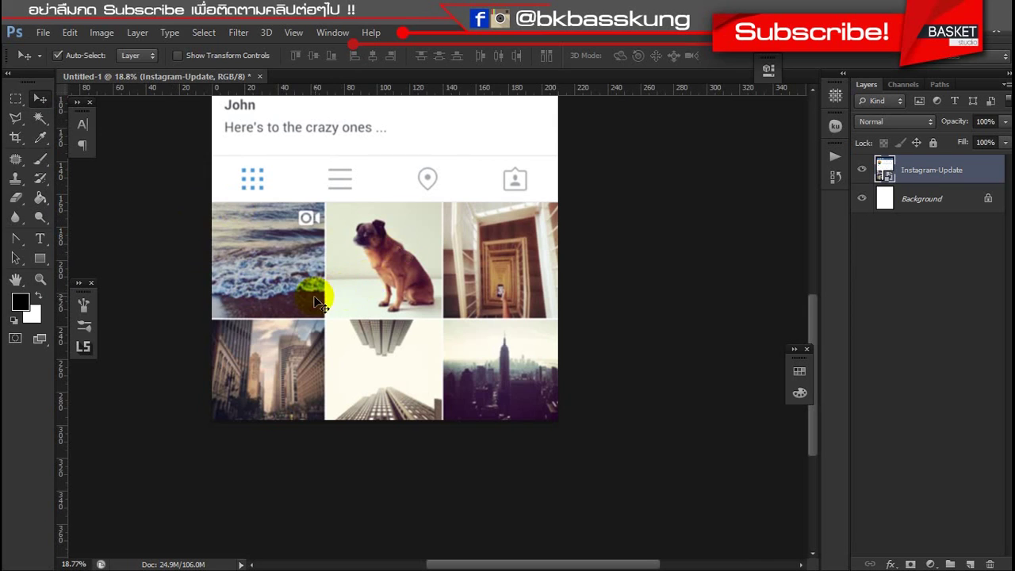
scroll(249, 253, up, 2)
scroll(249, 254, up, 2)
drag(249, 253, 293, 295)
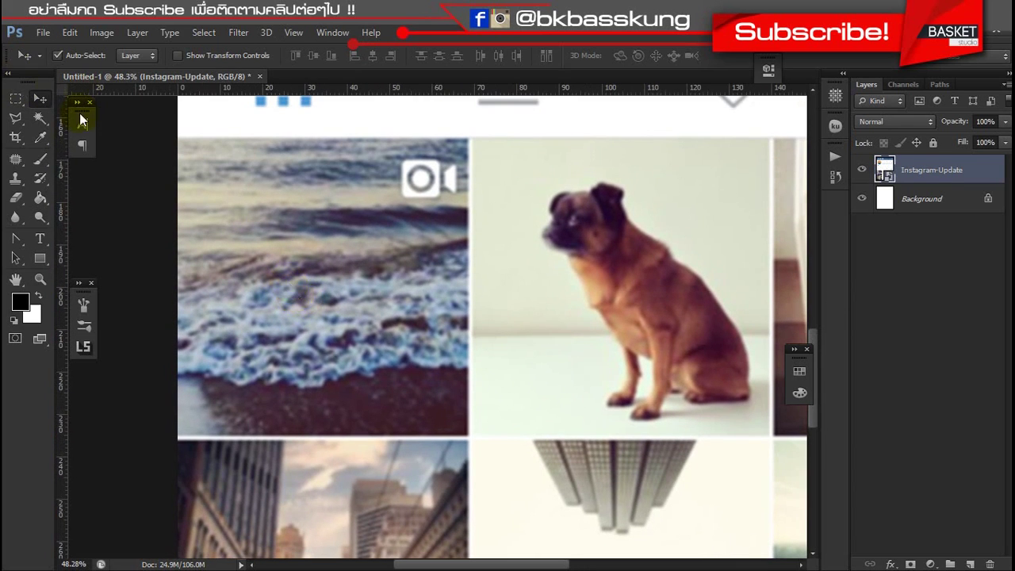
click(39, 258)
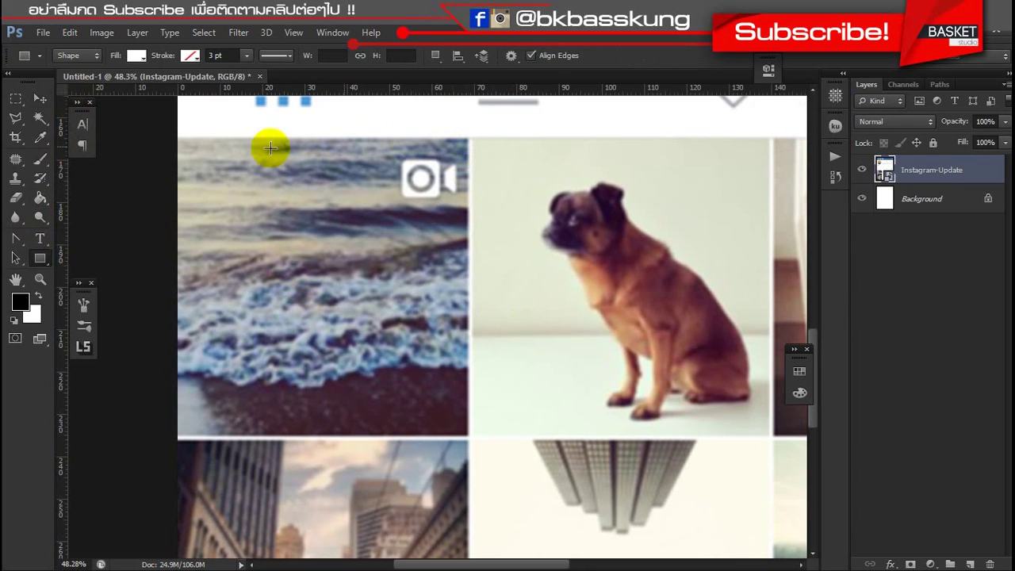
drag(175, 136, 468, 435)
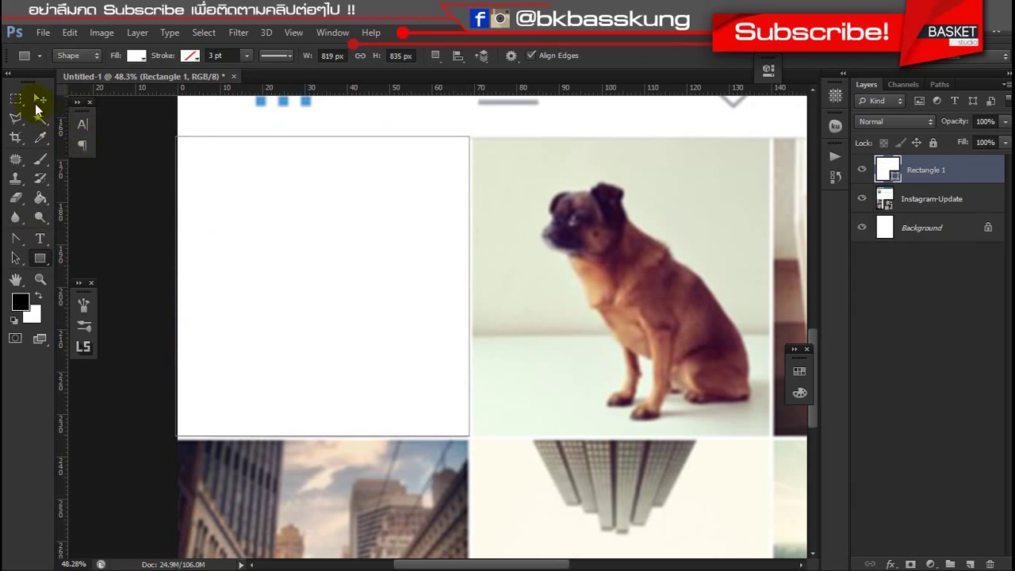
click(39, 99)
- Fill Rectangle 1 with #ff0000 red and nudge it into alignment over the top-left tile
double_click(888, 169)
drag(596, 256, 827, 173)
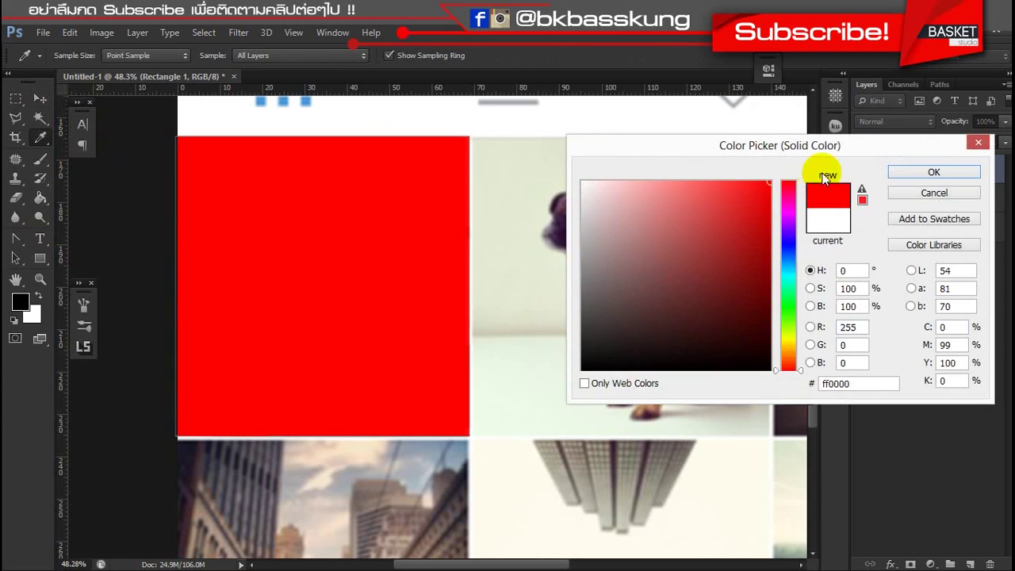
key(Return)
drag(247, 257, 248, 254)
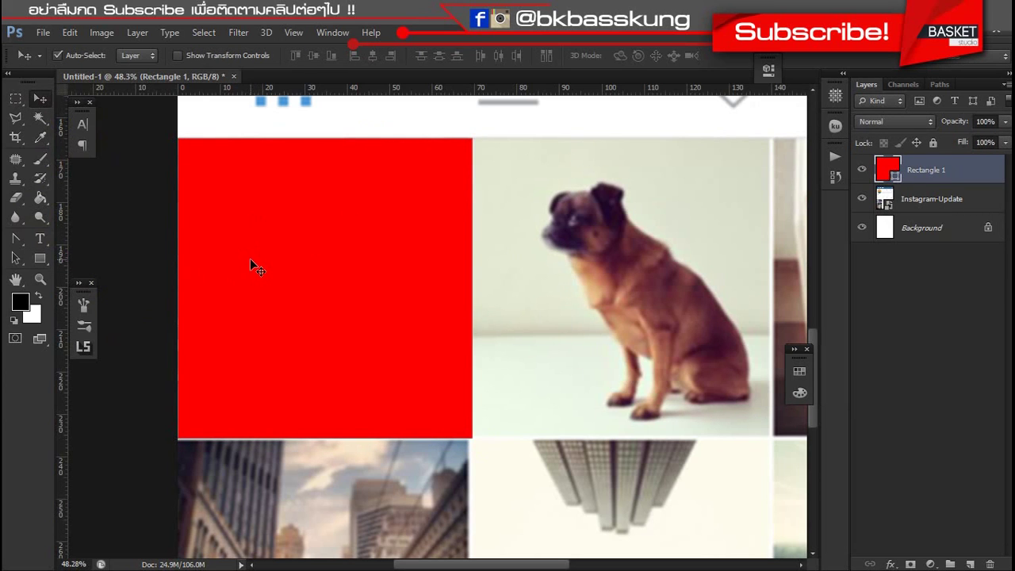
key(Right)
key(Up)
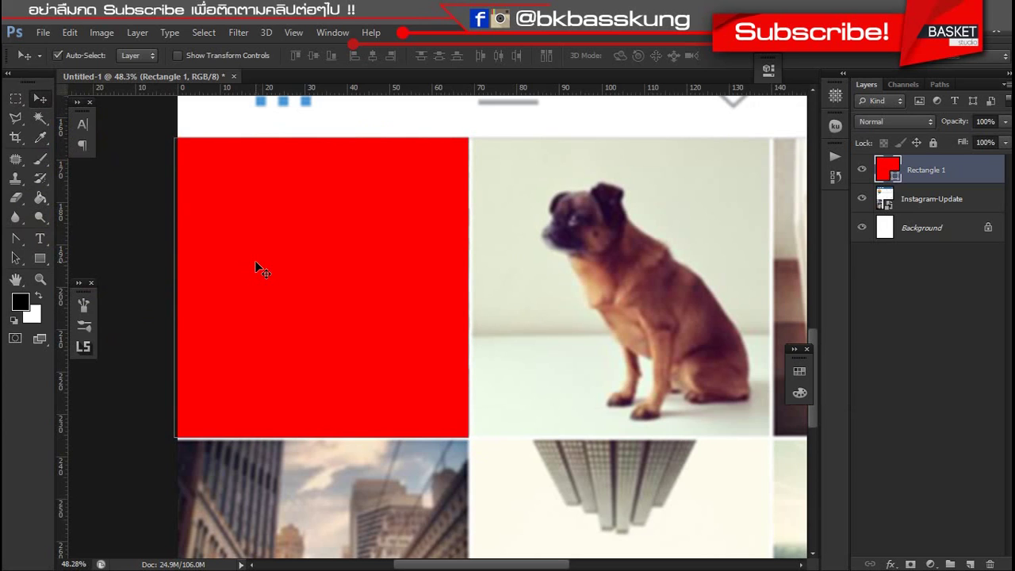
scroll(386, 296, down, 2)
- Trim the first red square's left edge slightly to fit its tile
drag(409, 281, 345, 300)
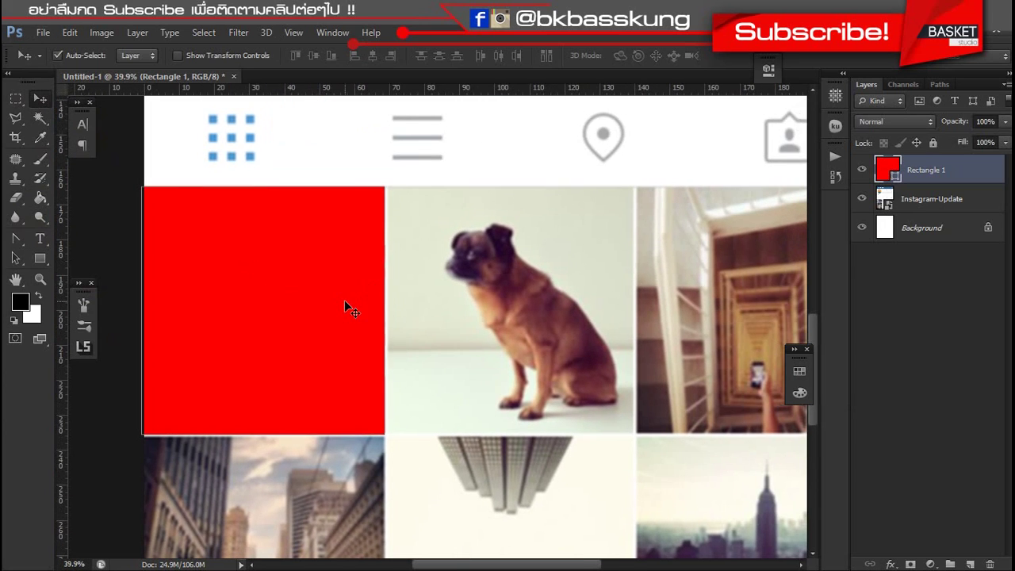
key(ctrl+t)
drag(141, 309, 144, 309)
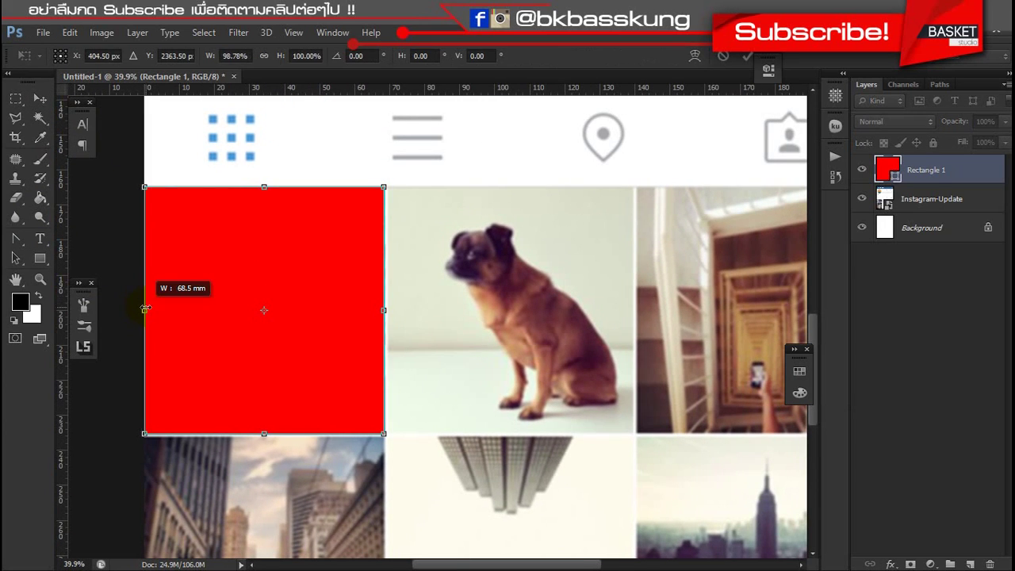
key(Return)
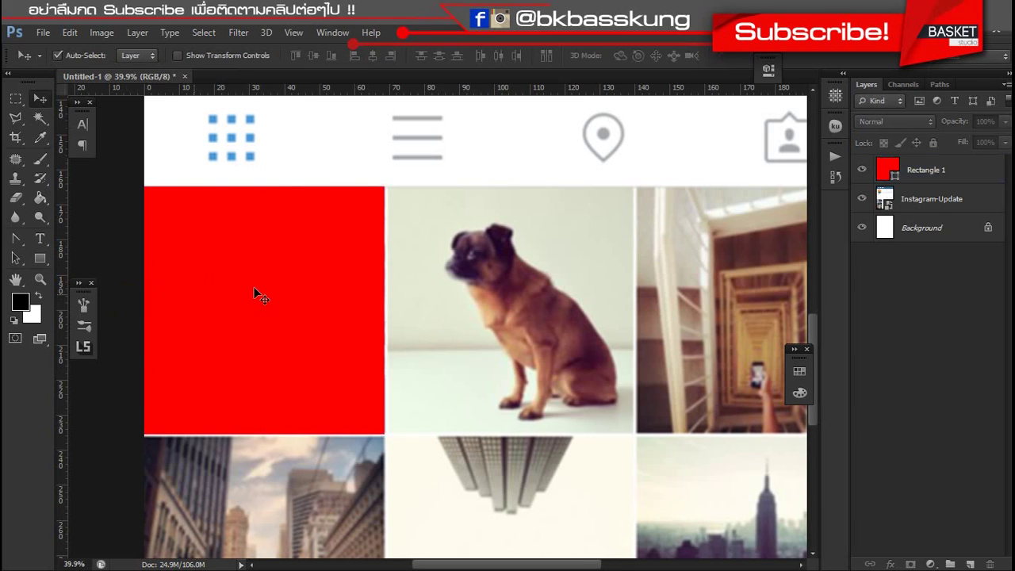
- Duplicate the red square over the second and third tiles, resizing and nudging copies to fit
drag(254, 294, 499, 294)
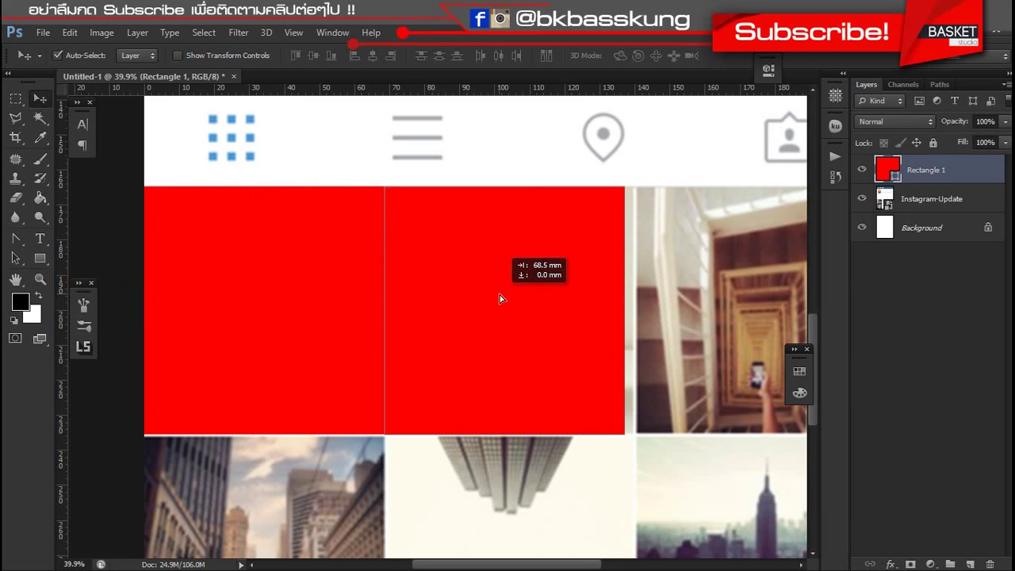
click(510, 240)
key(shift+Right)
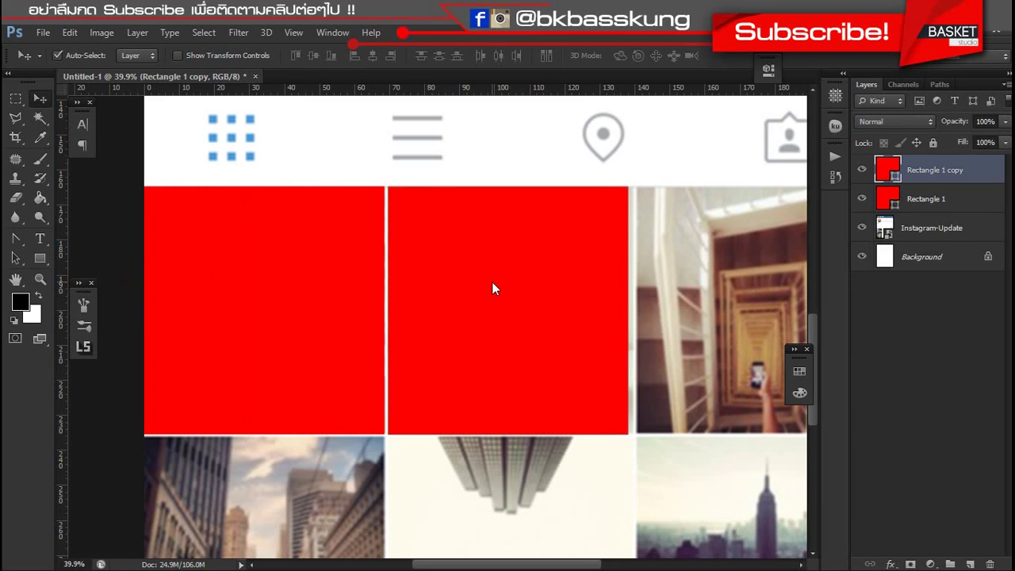
key(ctrl+t)
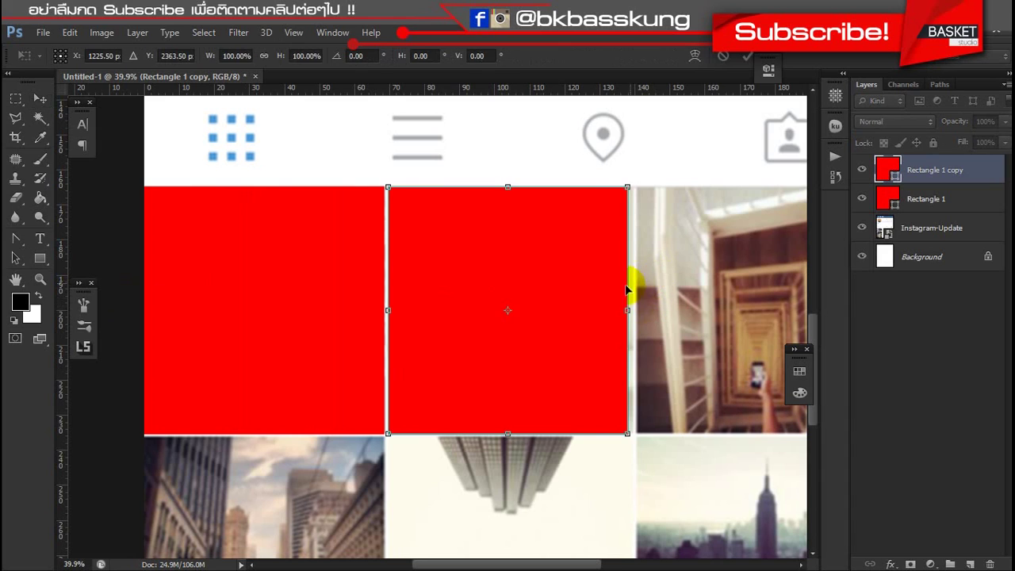
drag(627, 310, 634, 312)
key(Return)
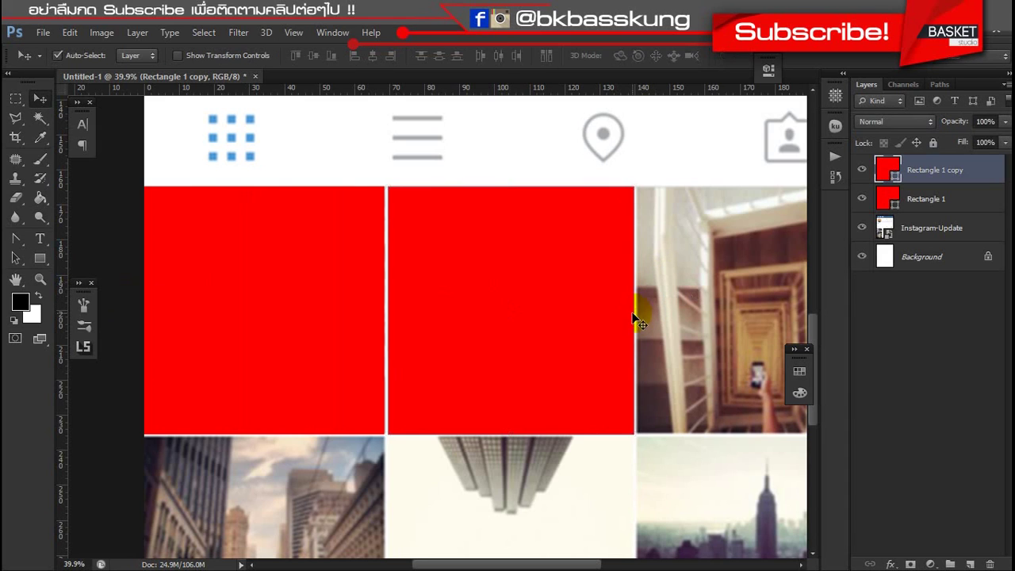
scroll(591, 316, down, 2)
key(shift+Left)
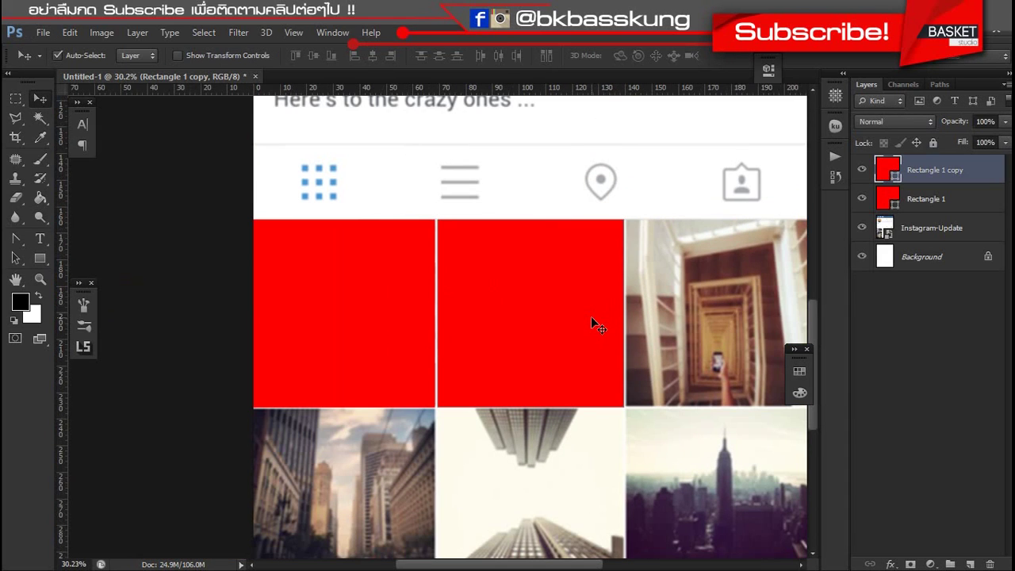
key(shift+Left)
drag(592, 318, 748, 330)
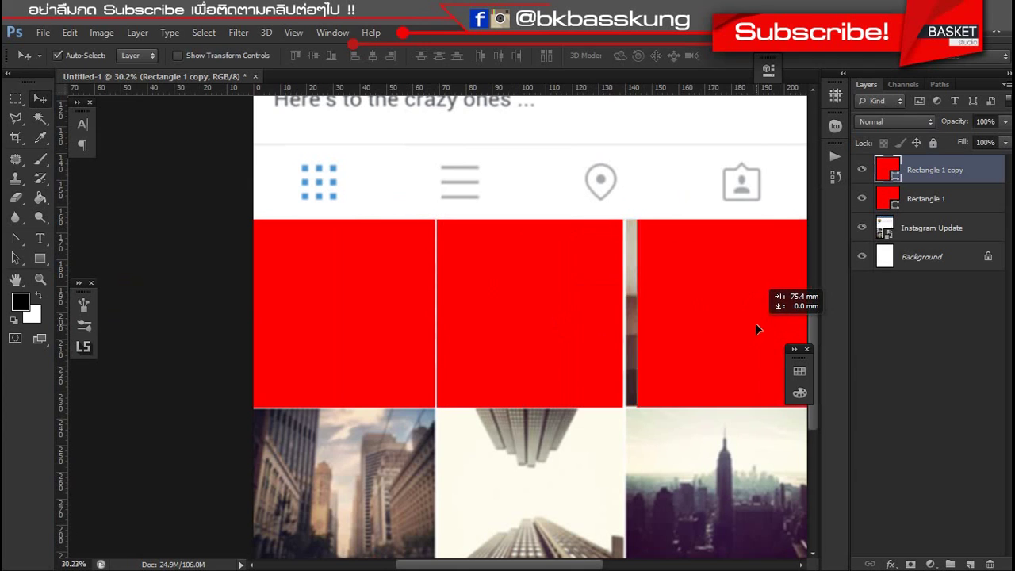
key(shift+Left)
key(shift+Left)
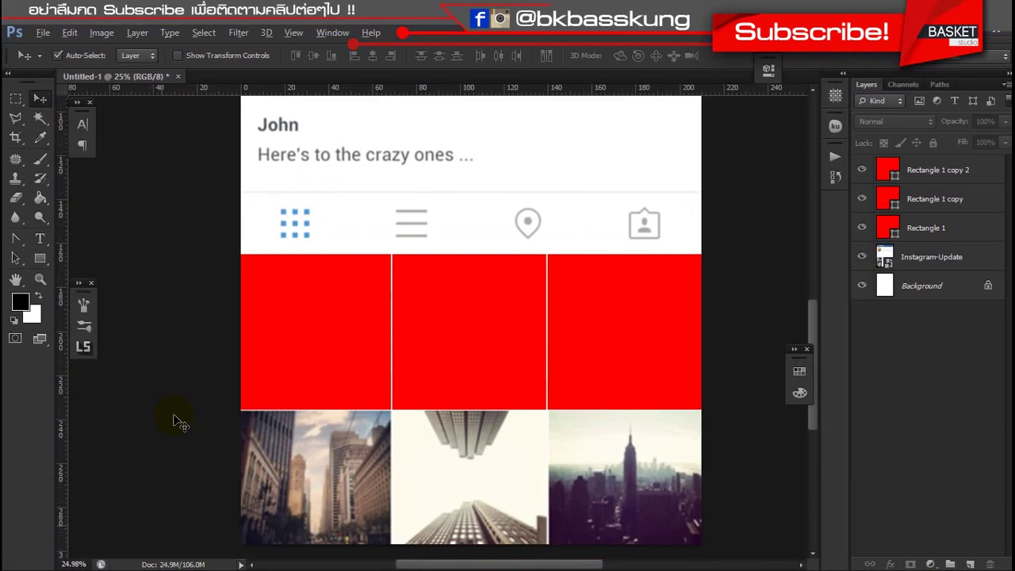
- Copy the three red squares down onto the second grid row
scroll(176, 420, down, 1)
scroll(238, 341, down, 2)
click(926, 228)
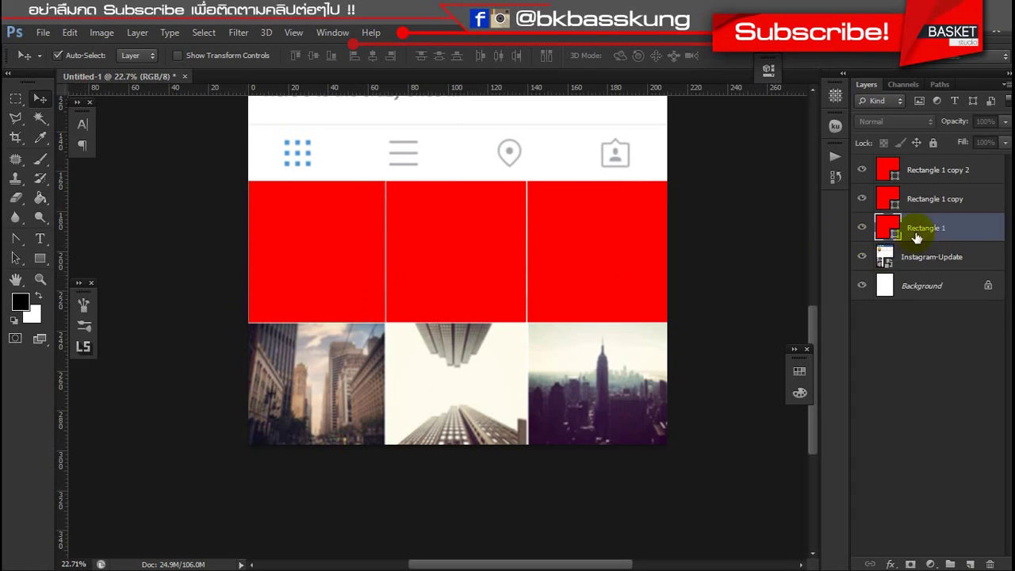
shift+click(936, 170)
mouse_move(591, 259)
mouse_down()
mouse_move(589, 430)
mouse_move(592, 401)
mouse_up()
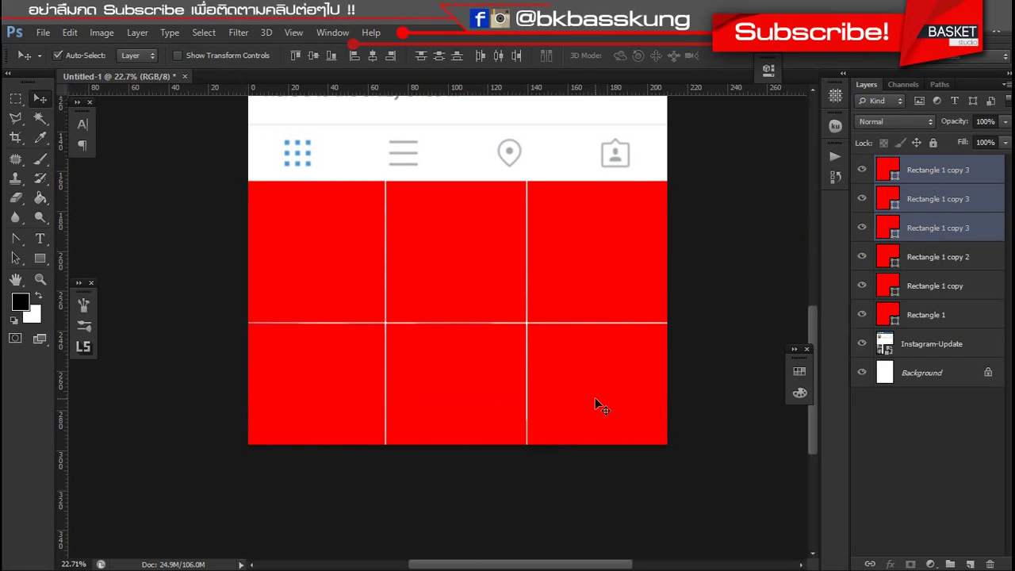
click(738, 341)
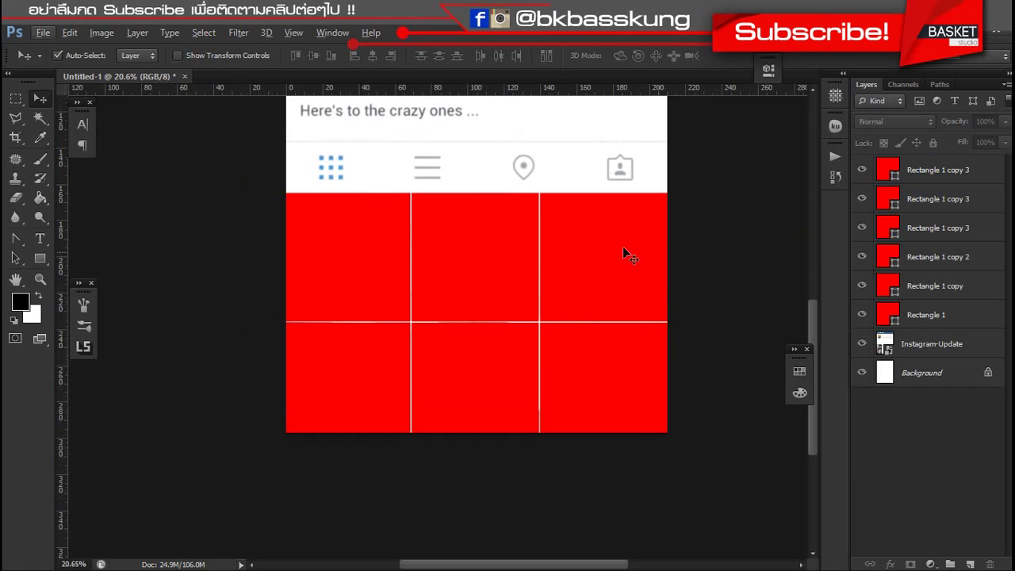
- Select both left-column red square layers together
click(365, 339)
shift+click(354, 262)
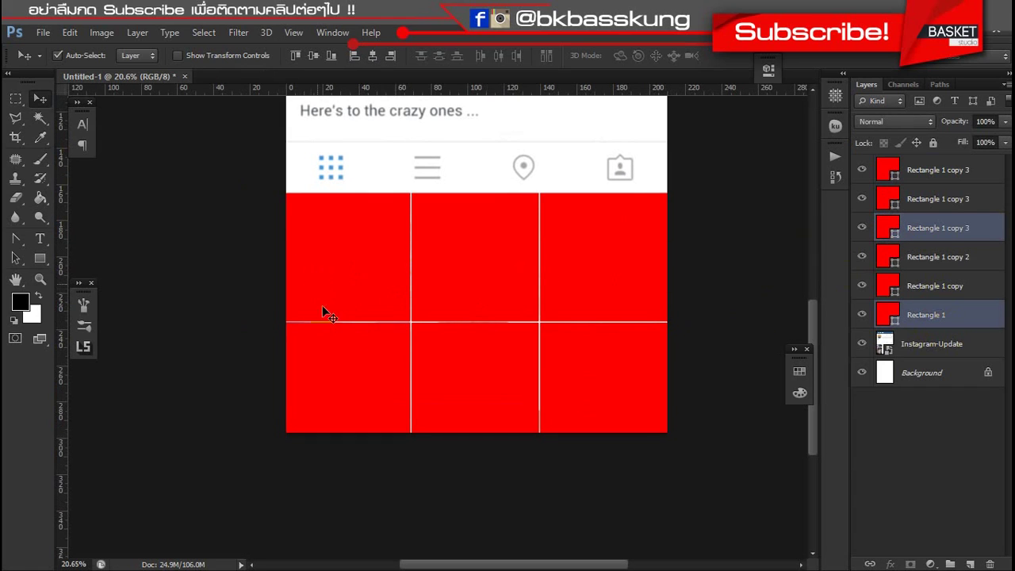
click(342, 287)
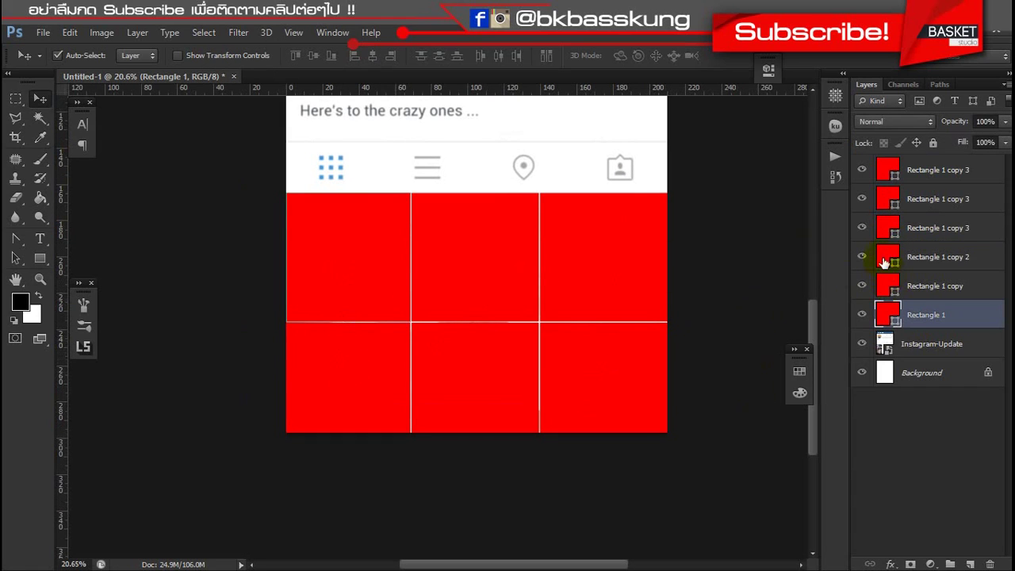
click(894, 231)
shift+click(378, 281)
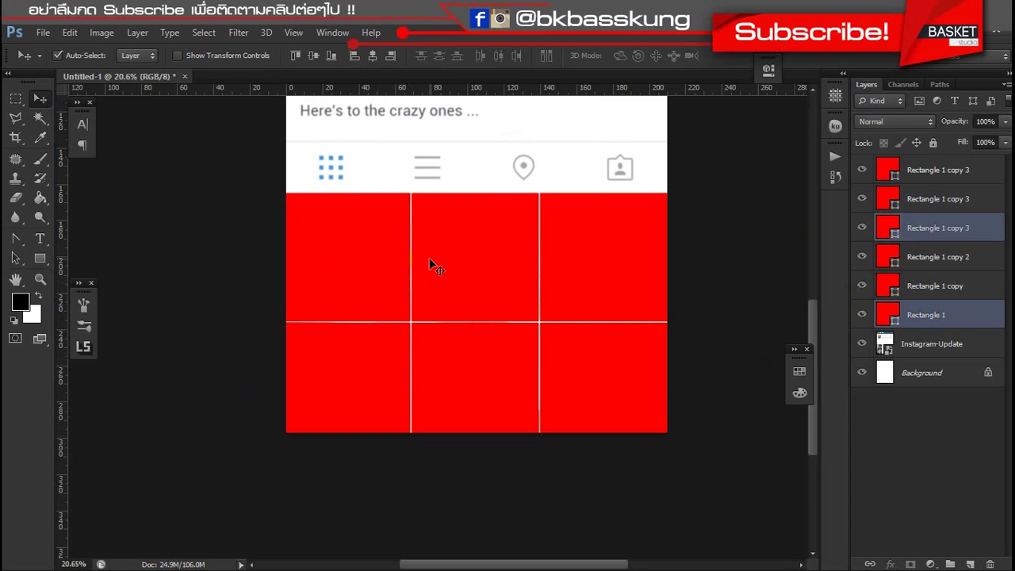
key(u)
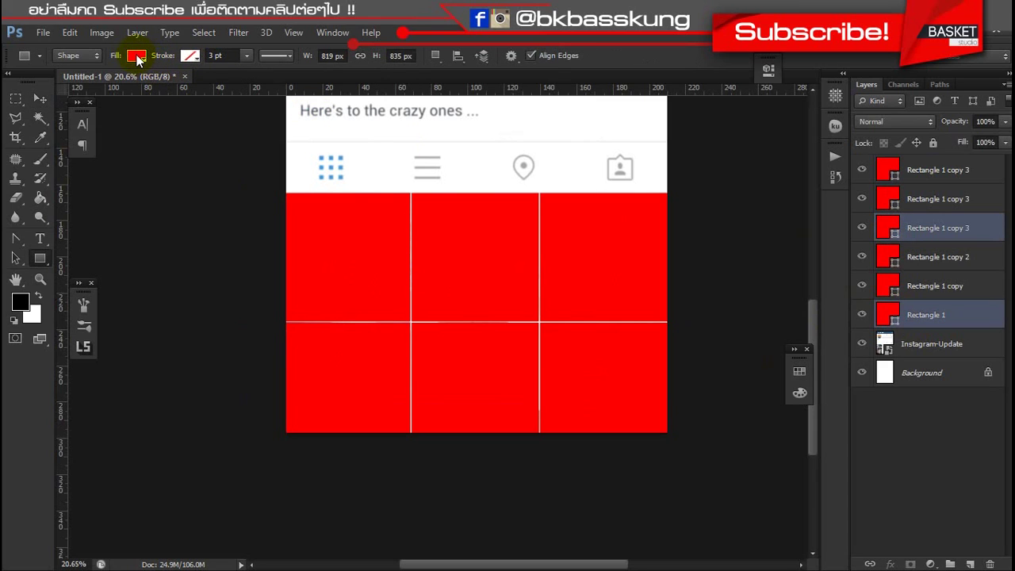
- Change the fill of the two left-column squares to blue
click(136, 56)
click(99, 142)
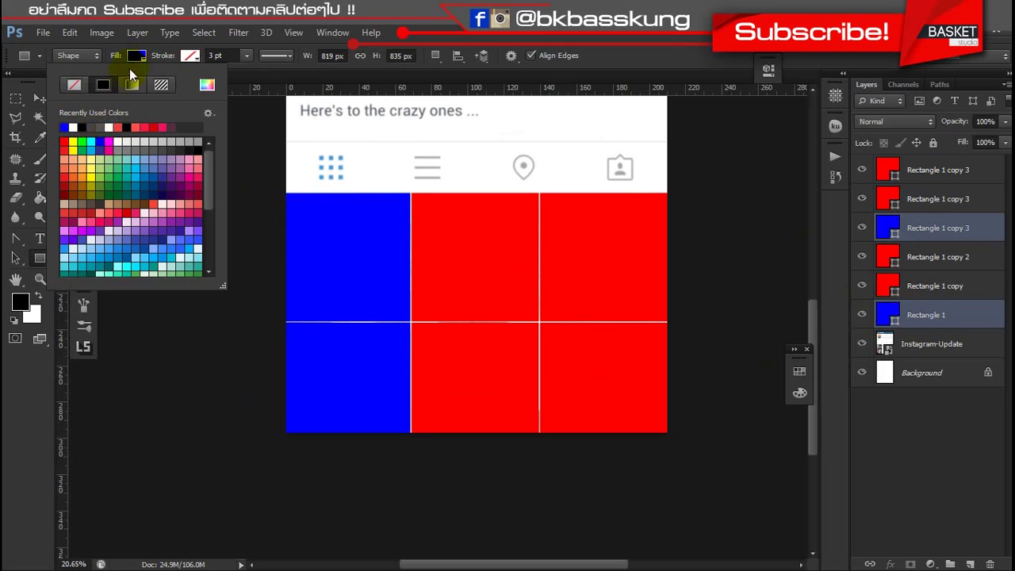
key(v)
scroll(287, 279, down, 1)
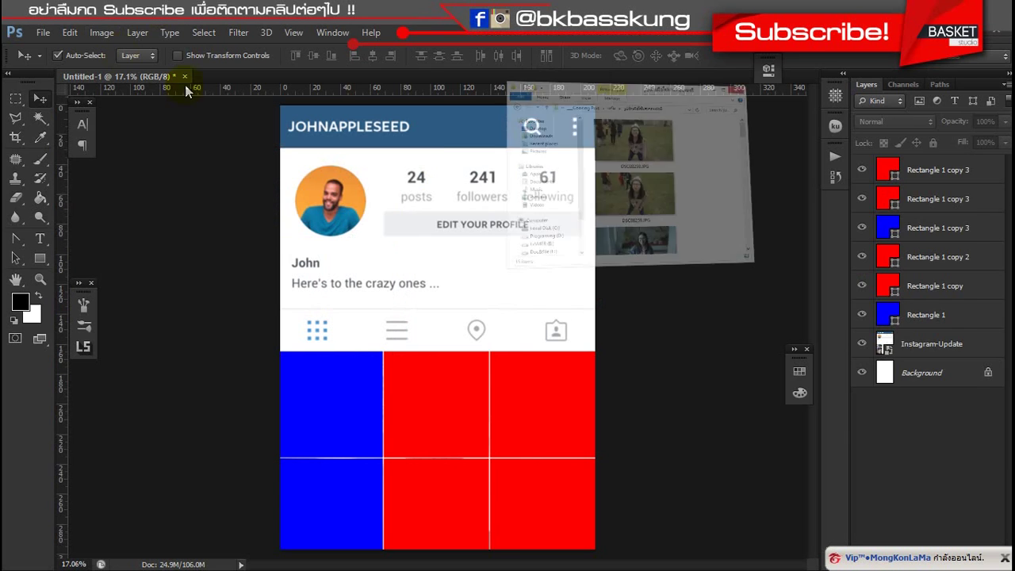
- Place the IMG_3008 brick-wall portrait into the document over the mockup
scroll(878, 290, down, 3)
scroll(877, 290, down, 3)
scroll(868, 282, down, 2)
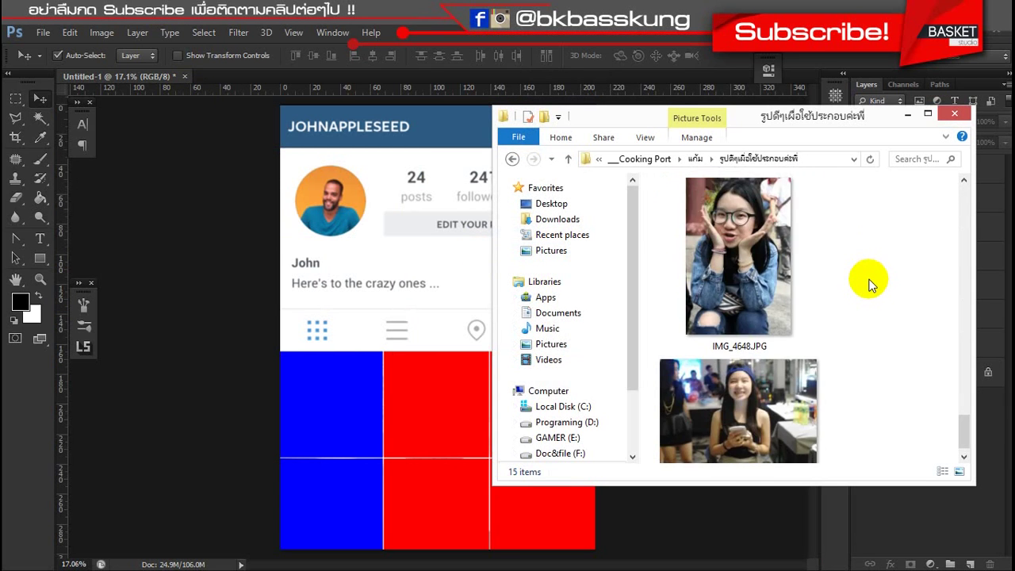
scroll(869, 282, up, 1)
scroll(866, 289, up, 1)
drag(769, 287, 327, 389)
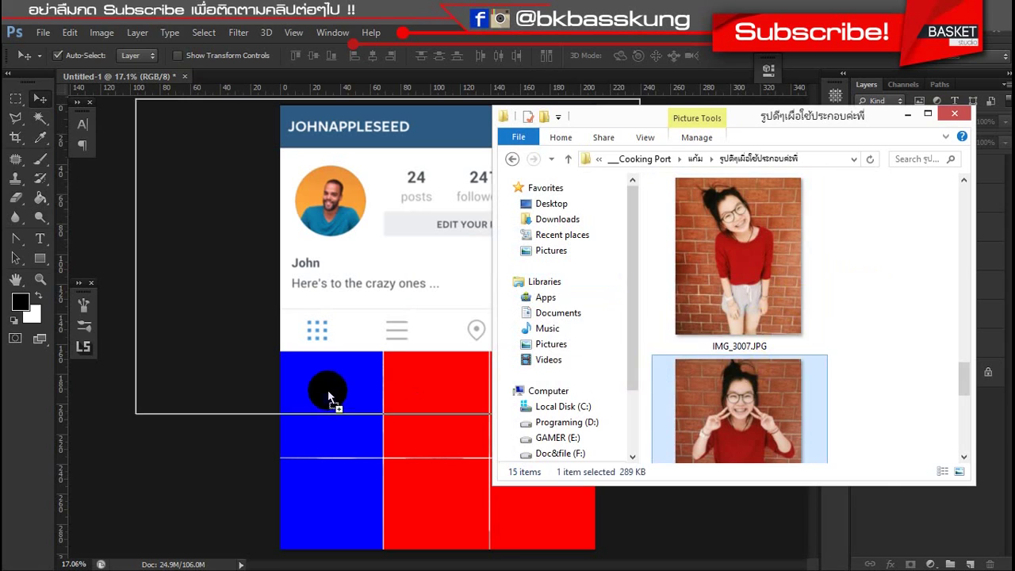
key(Return)
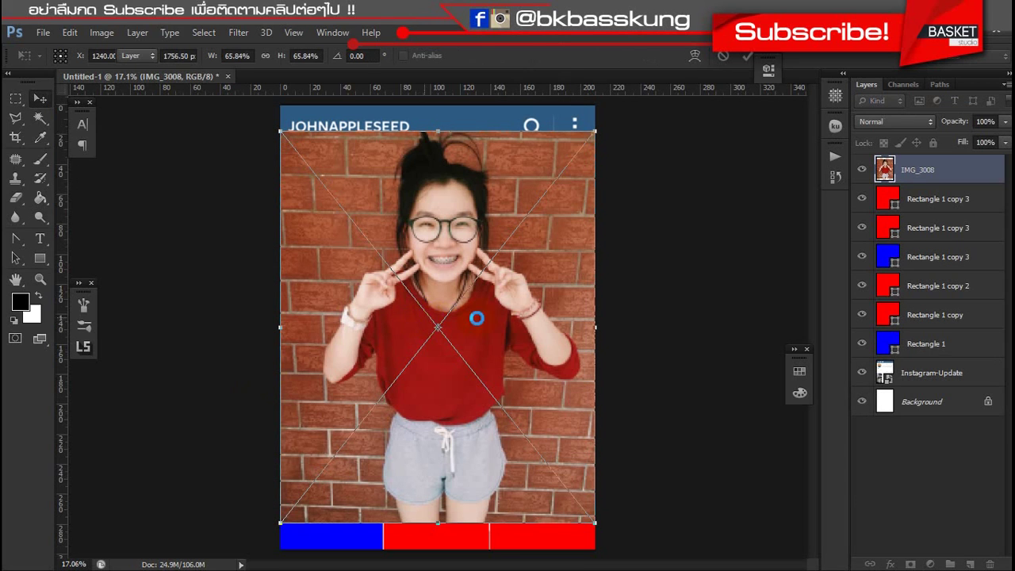
drag(423, 317, 535, 304)
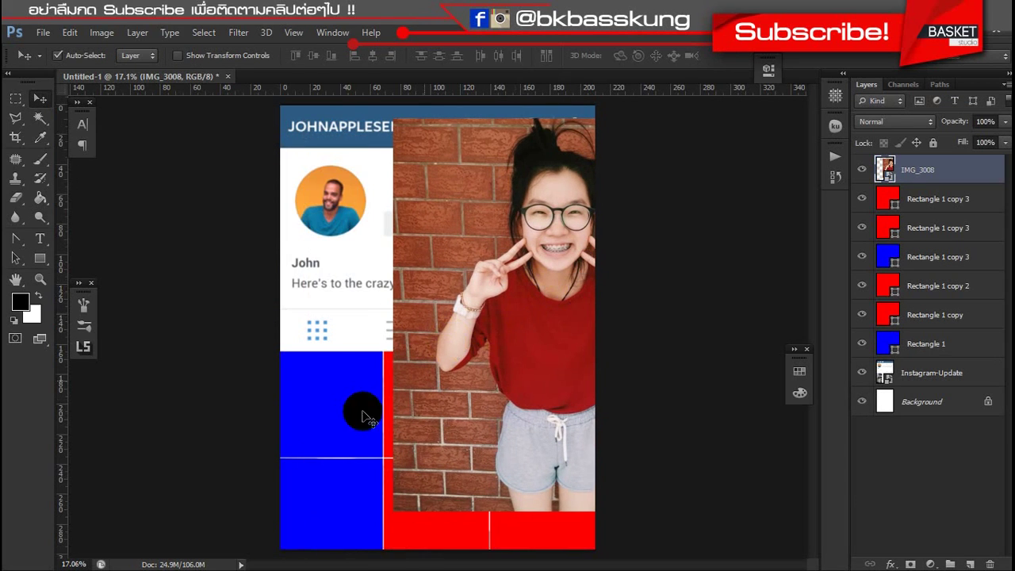
drag(420, 344, 296, 416)
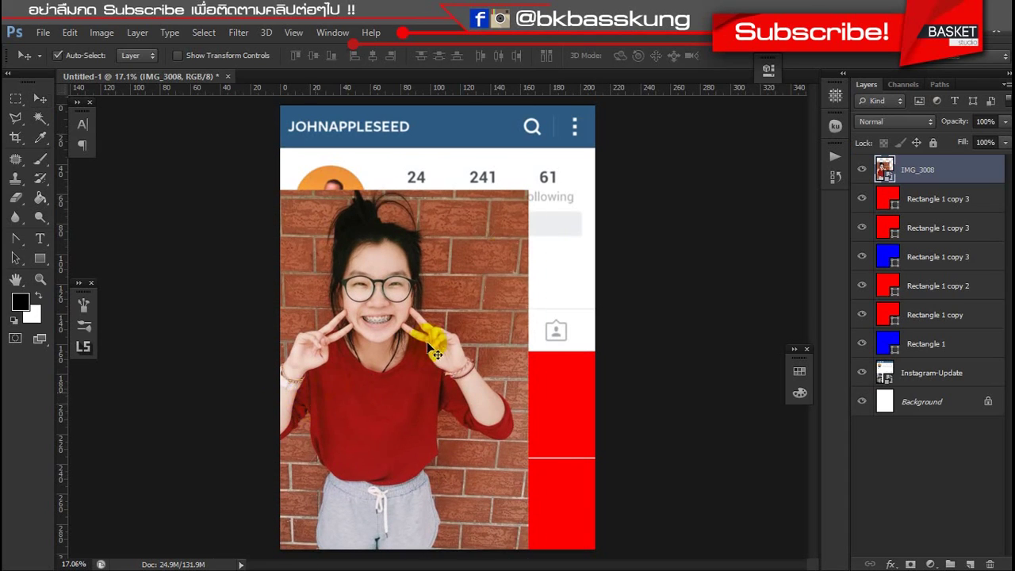
- Shrink the IMG_3008 photo to about 66% and move it into the grid's left column
key(ctrl+t)
drag(537, 177, 366, 382)
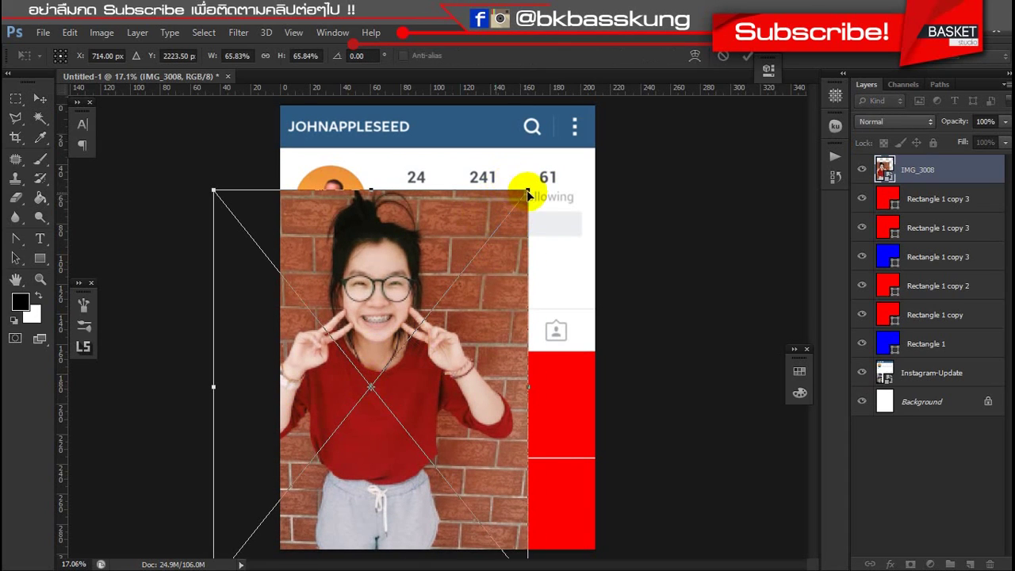
key(Return)
mouse_move(509, 216)
mouse_down()
mouse_move(435, 307)
mouse_move(346, 360)
mouse_move(344, 208)
mouse_up()
scroll(344, 366, up, 1)
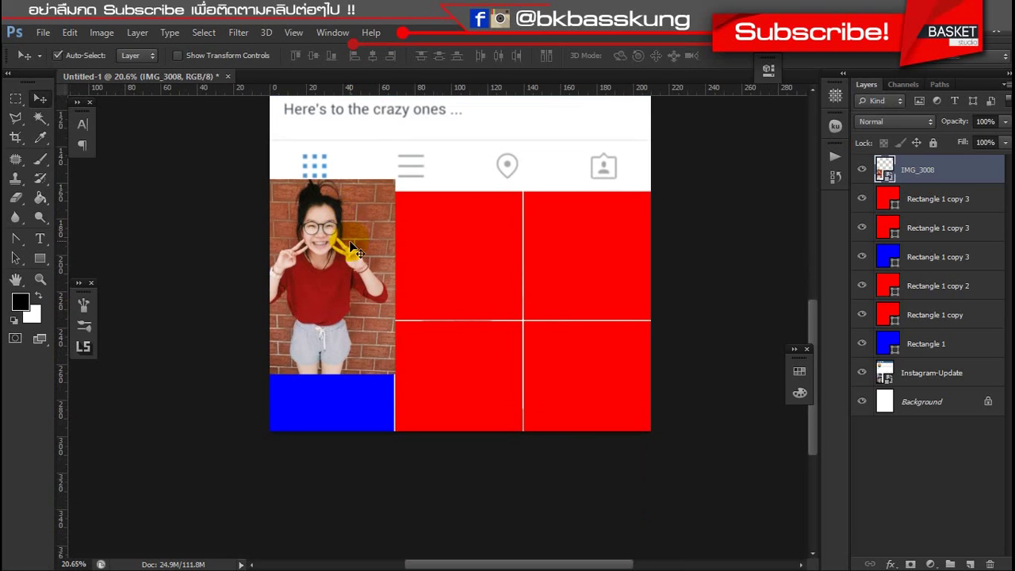
- Enlarge the portrait slightly and clip it to the bottom-left blue square
key(ctrl+t)
mouse_move(403, 397)
mouse_down()
mouse_move(436, 428)
mouse_move(393, 350)
mouse_move(386, 366)
mouse_move(391, 351)
mouse_up()
key(Return)
drag(934, 176, 924, 230)
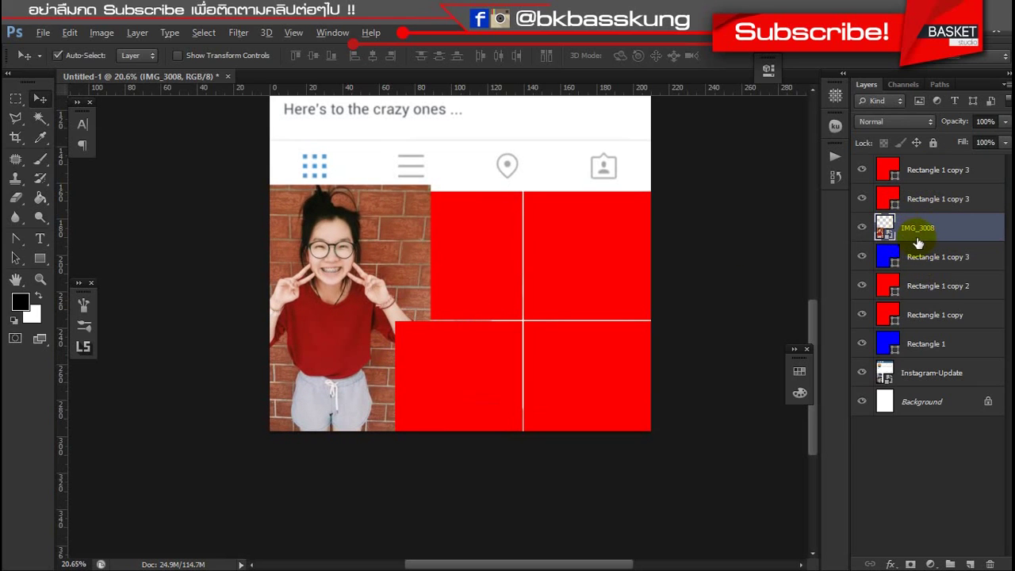
right_click(928, 229)
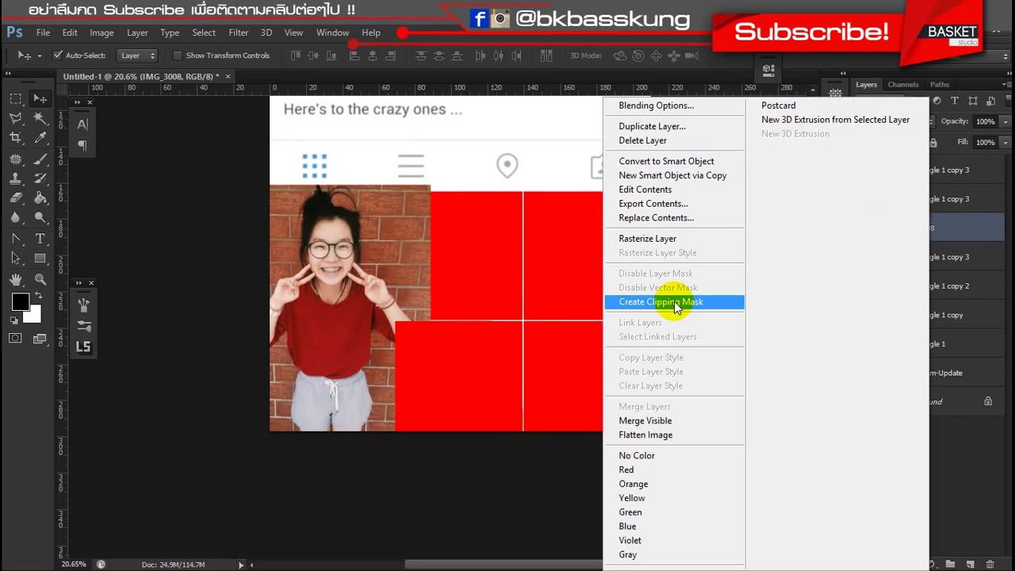
click(676, 302)
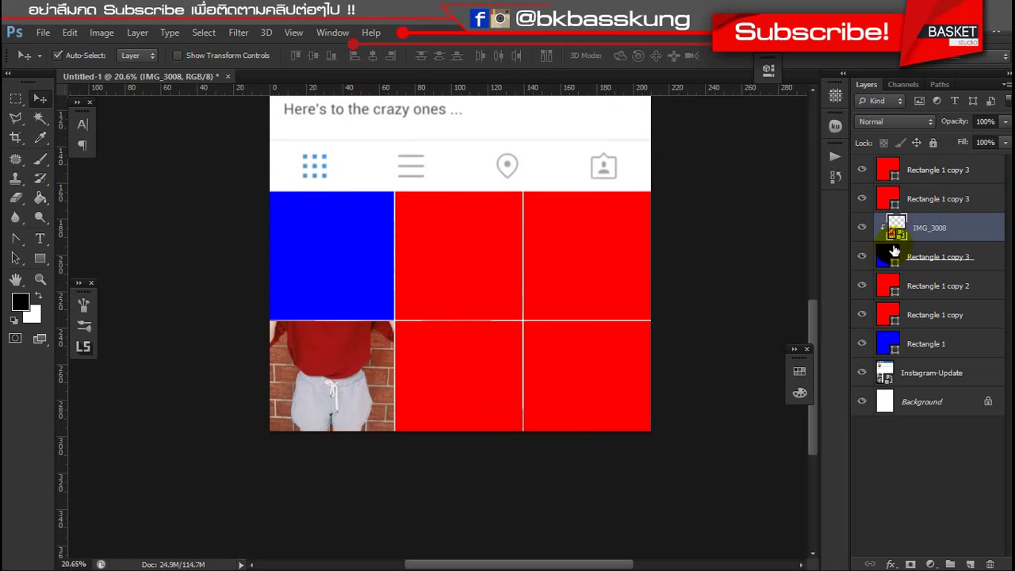
- Duplicate the portrait above Rectangle 1 and clip the copy to the top-left square
drag(934, 228, 920, 343)
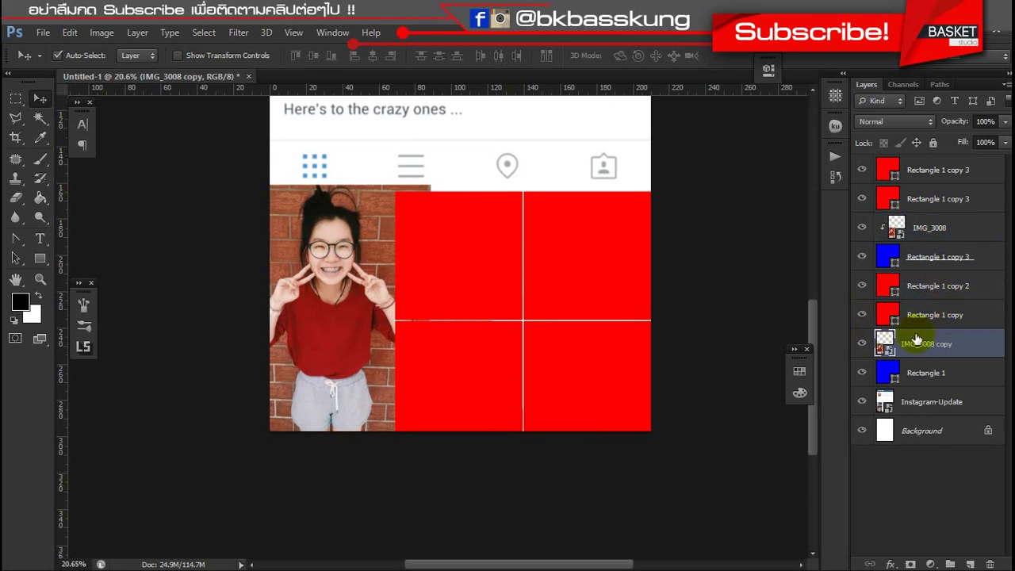
right_click(934, 345)
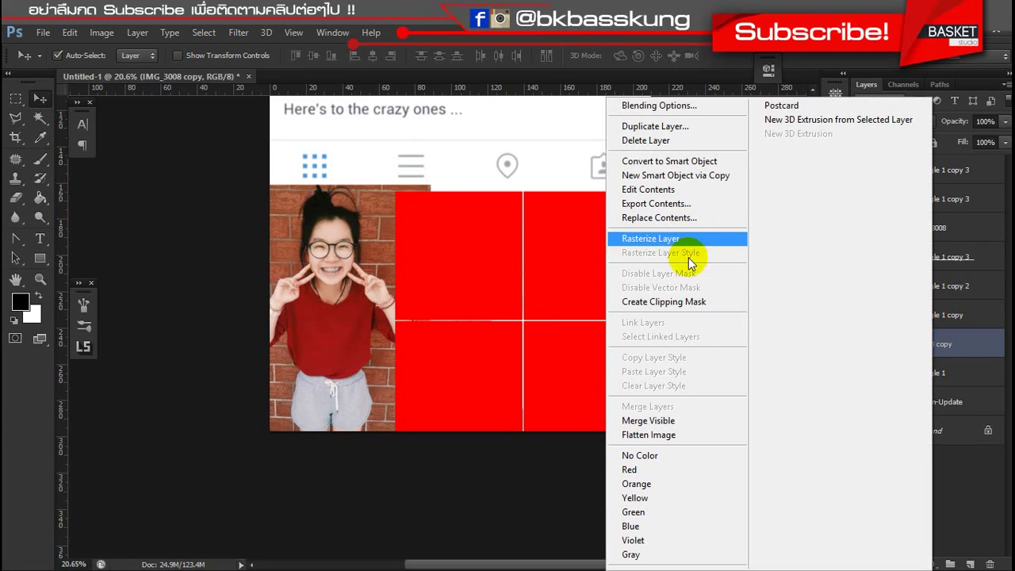
click(676, 302)
click(508, 473)
scroll(367, 320, up, 1)
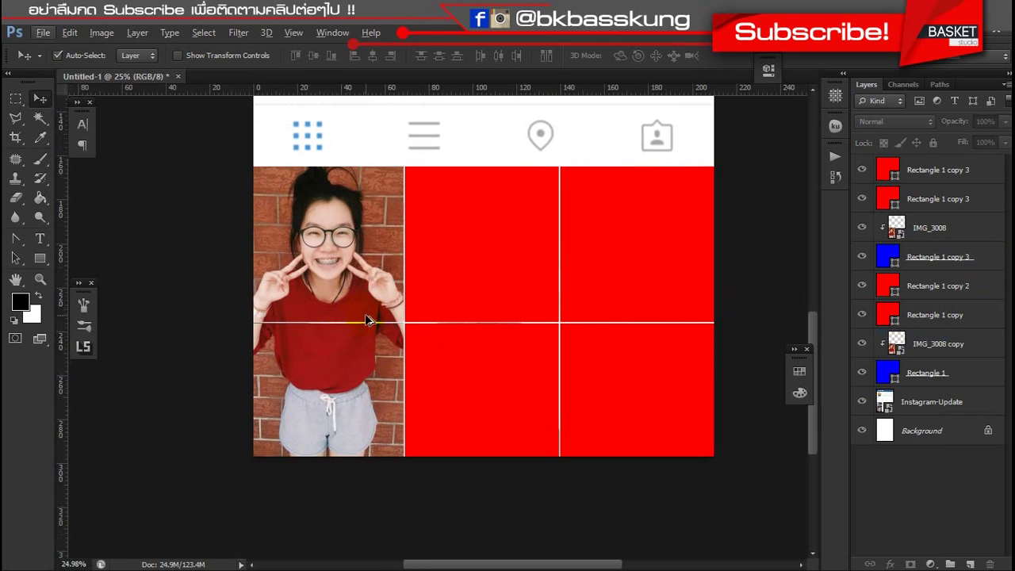
scroll(366, 313, down, 1)
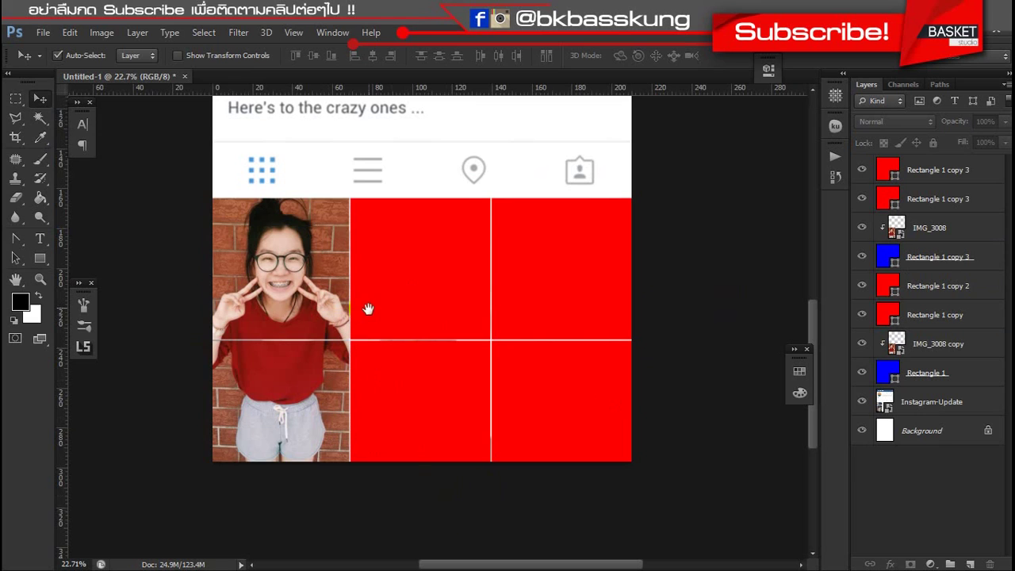
- Delete the IMG_3008 and IMG_3008 copy layers so the left tiles show plain blue
scroll(367, 308, up, 2)
scroll(370, 354, up, 2)
scroll(399, 342, down, 1)
scroll(372, 262, up, 1)
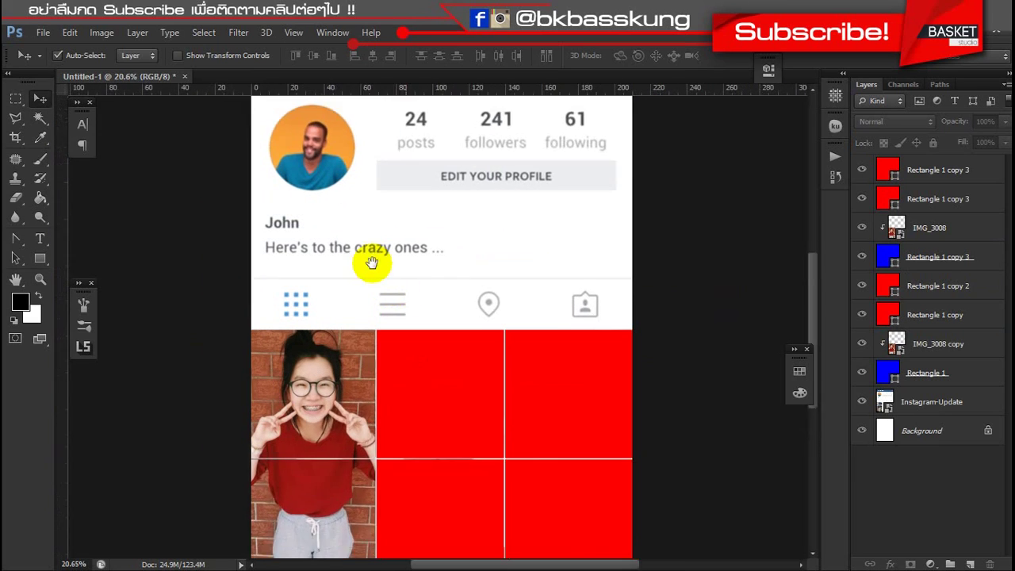
scroll(365, 301, down, 2)
click(386, 442)
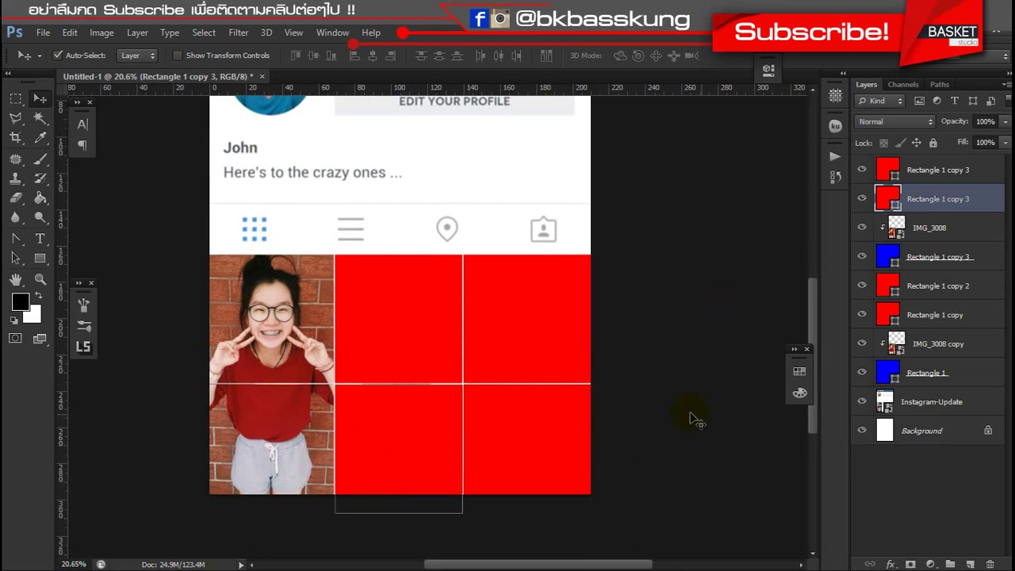
click(224, 354)
click(280, 419)
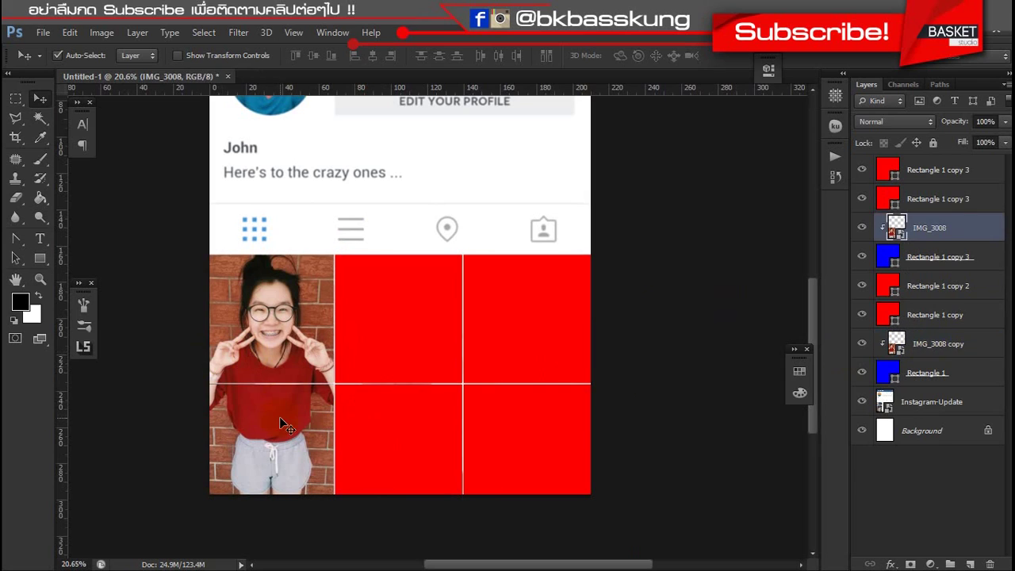
key(Delete)
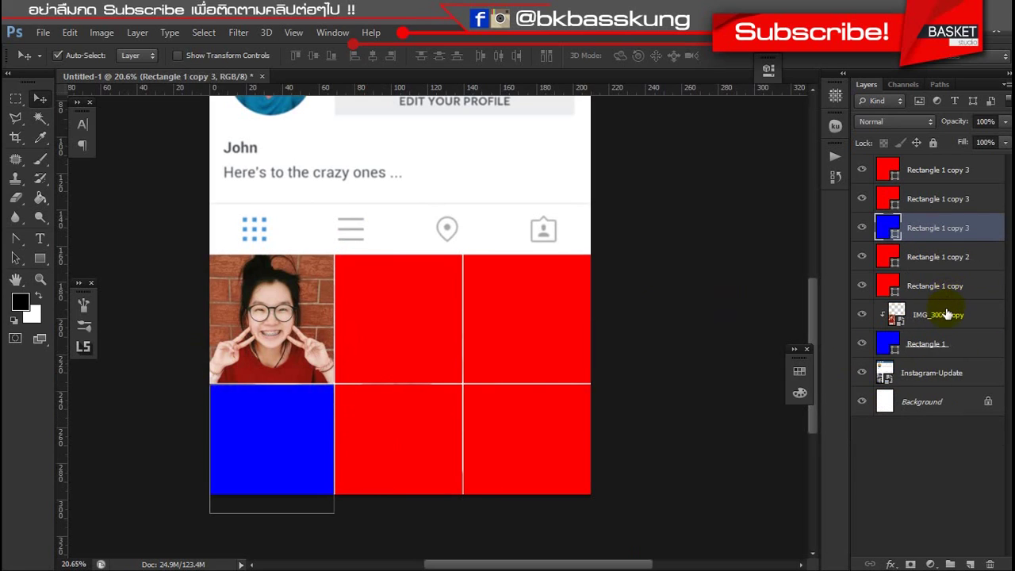
click(306, 370)
key(Delete)
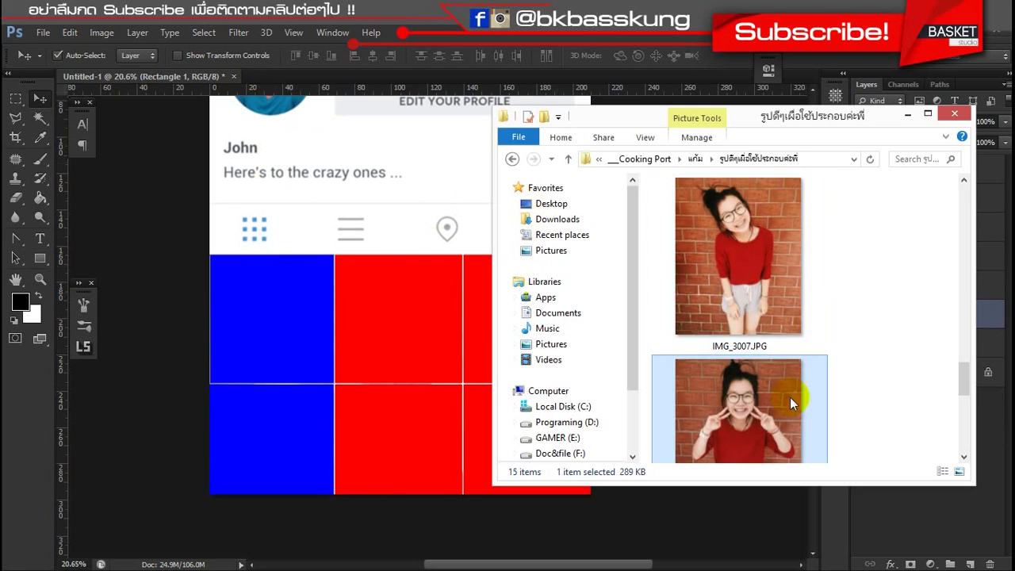
- Place IMG_3008 on the canvas, move it to the top of the stack and shrink it to about 41%
drag(790, 397, 375, 345)
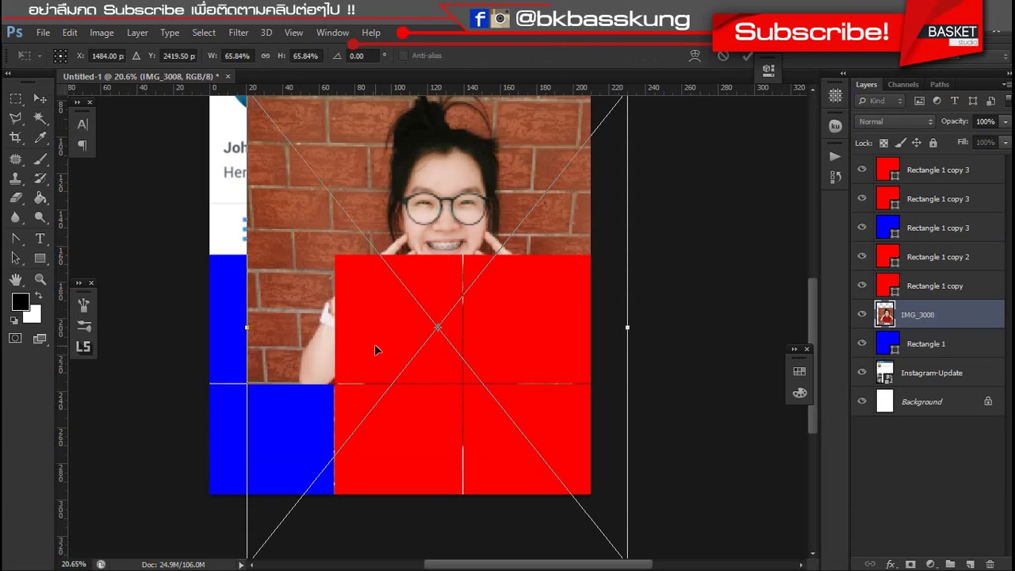
key(Return)
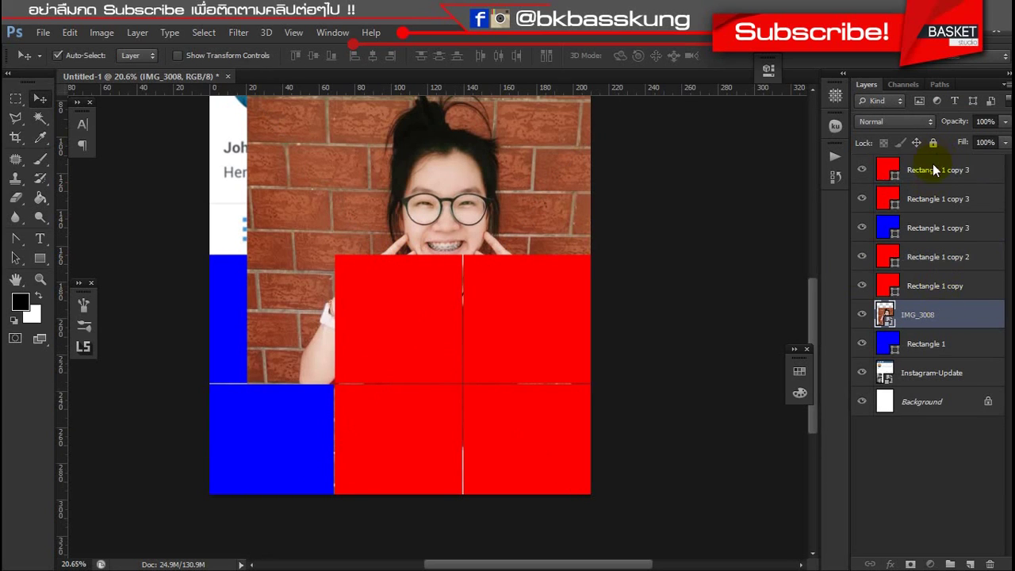
drag(933, 314, 934, 162)
drag(455, 229, 441, 228)
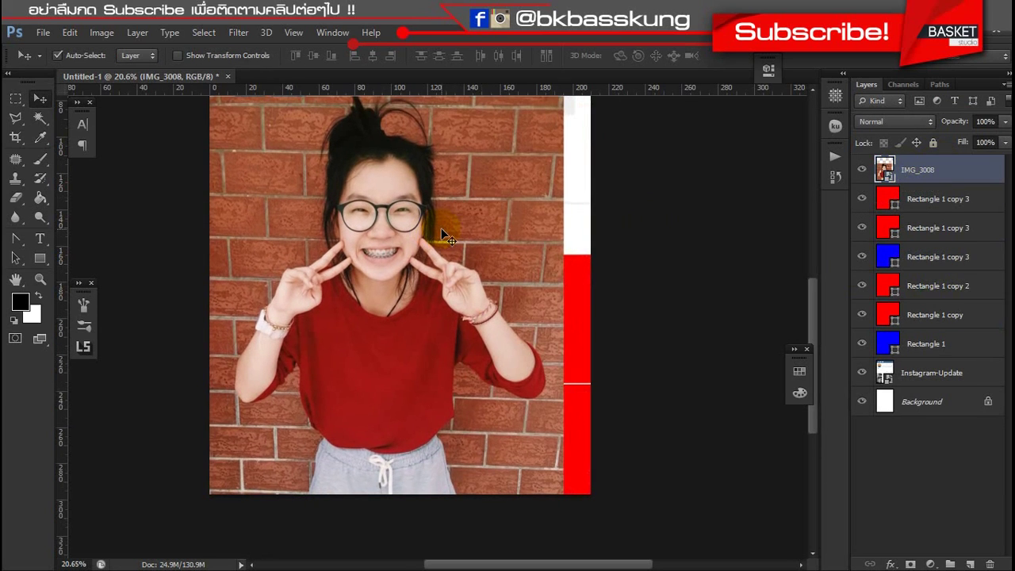
key(ctrl+t)
scroll(449, 225, down, 2)
drag(563, 228, 506, 300)
drag(490, 398, 322, 432)
key(Return)
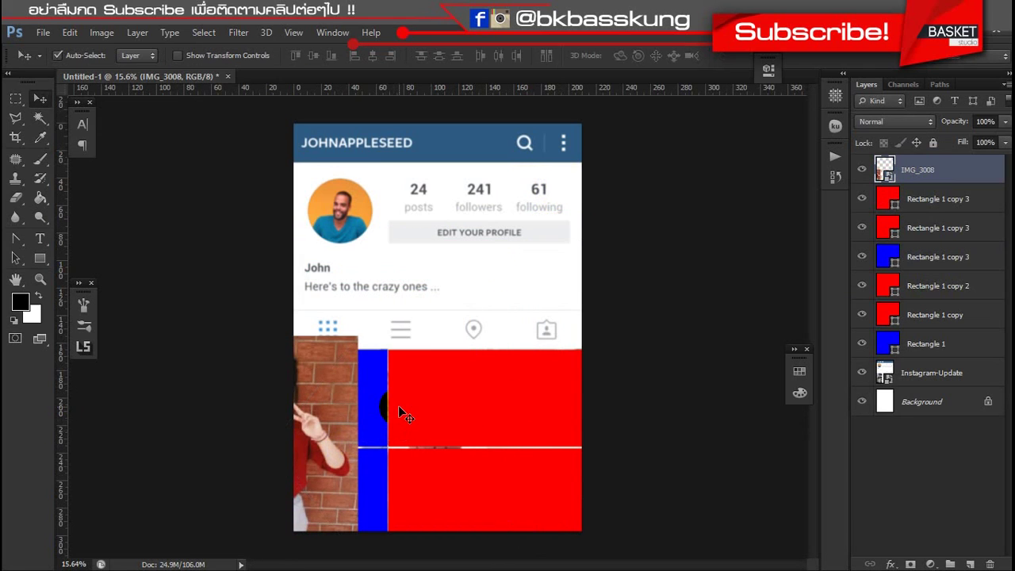
- Enlarge the photo to 42.55% and align it over the grid's left columns
scroll(398, 405, up, 2)
scroll(426, 415, down, 3)
mouse_move(396, 329)
mouse_down()
mouse_move(443, 334)
mouse_move(430, 341)
mouse_up()
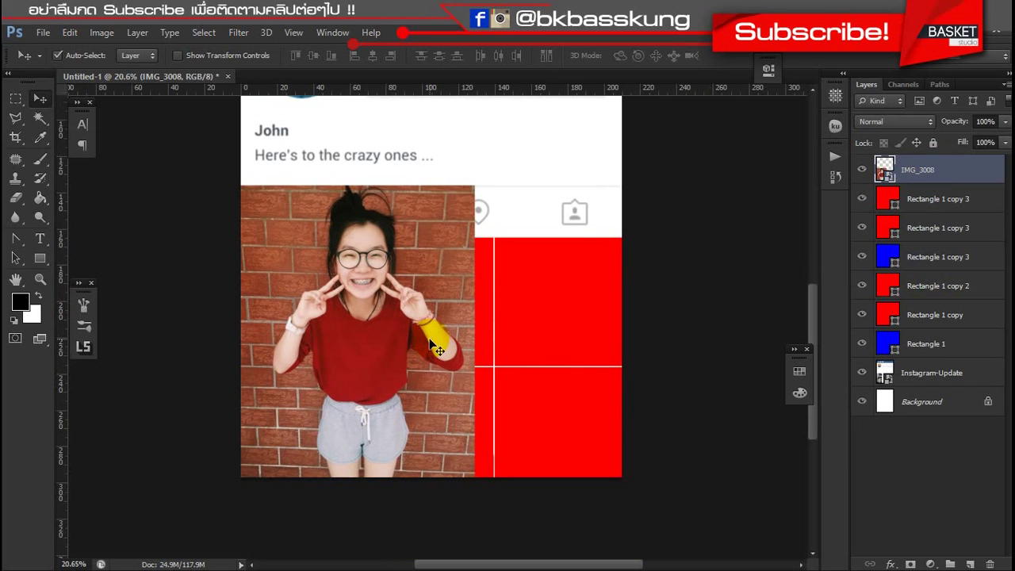
key(ctrl+t)
drag(468, 191, 505, 164)
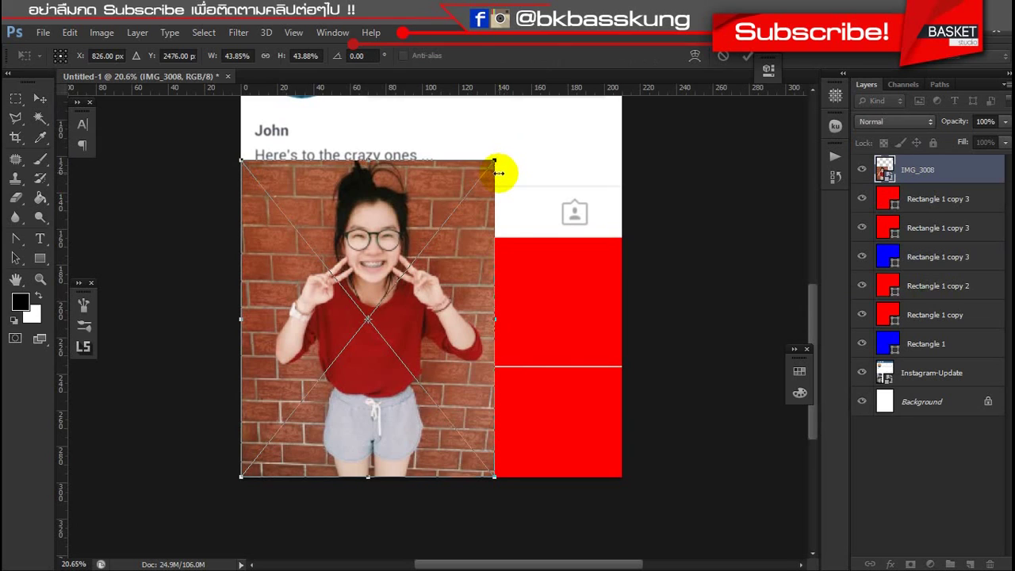
key(Return)
mouse_move(447, 272)
mouse_down()
mouse_move(447, 348)
mouse_move(449, 339)
mouse_up()
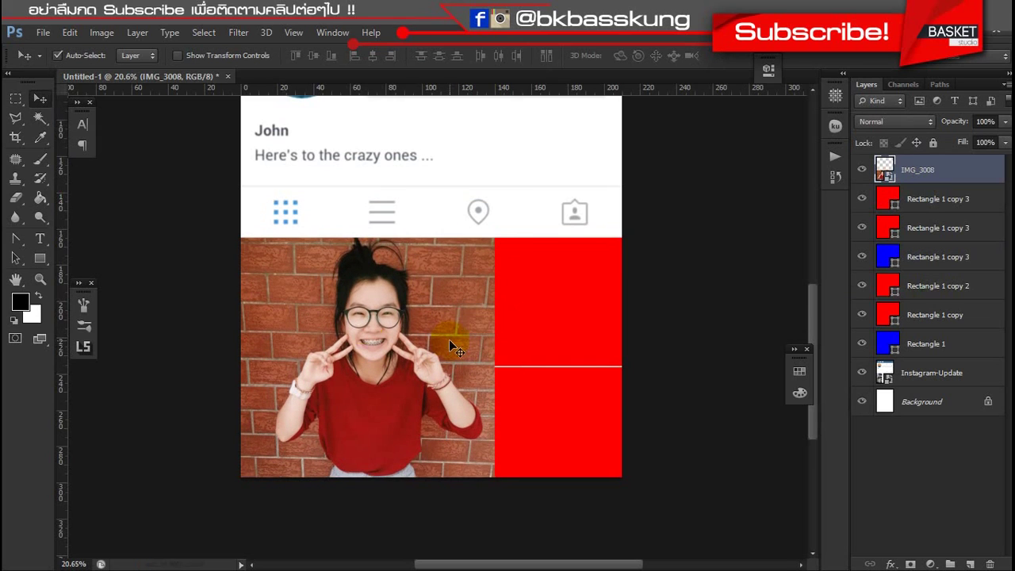
click(419, 348)
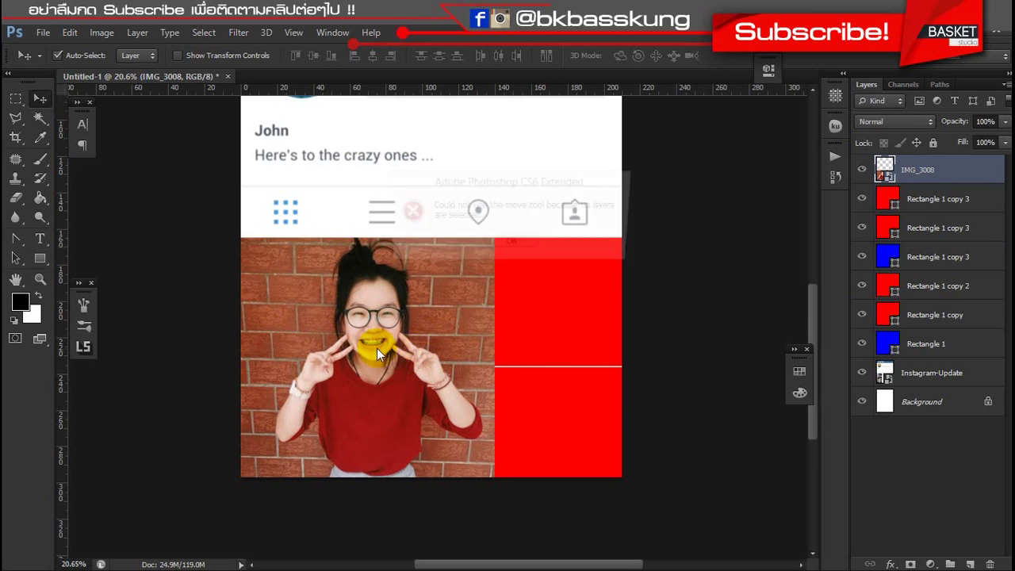
click(516, 245)
mouse_move(453, 290)
mouse_down()
mouse_move(429, 302)
mouse_move(457, 311)
mouse_up()
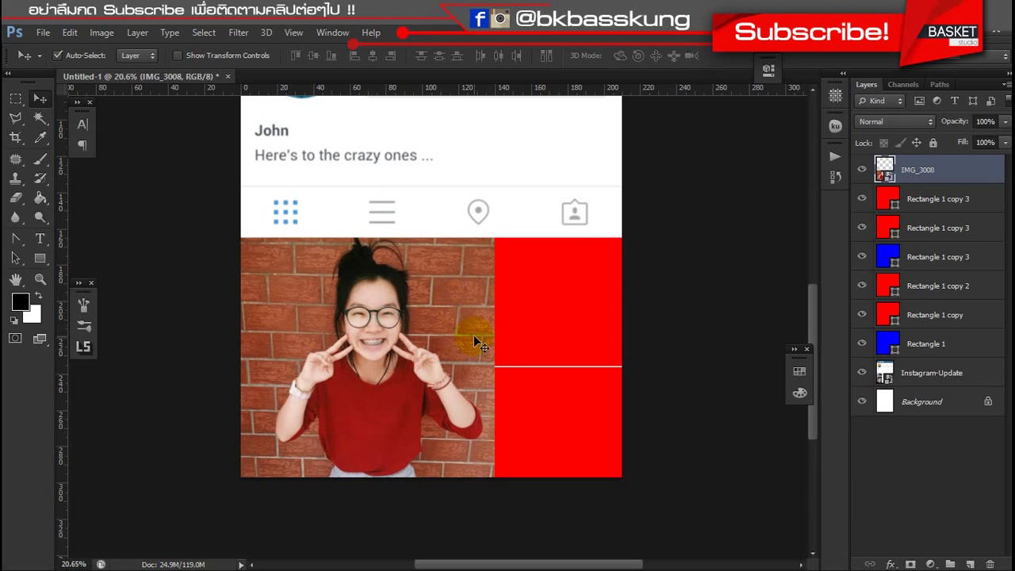
key(Left)
key(Left)
- Recolour the second red rectangle blue, sampled from the canvas
drag(920, 169, 923, 359)
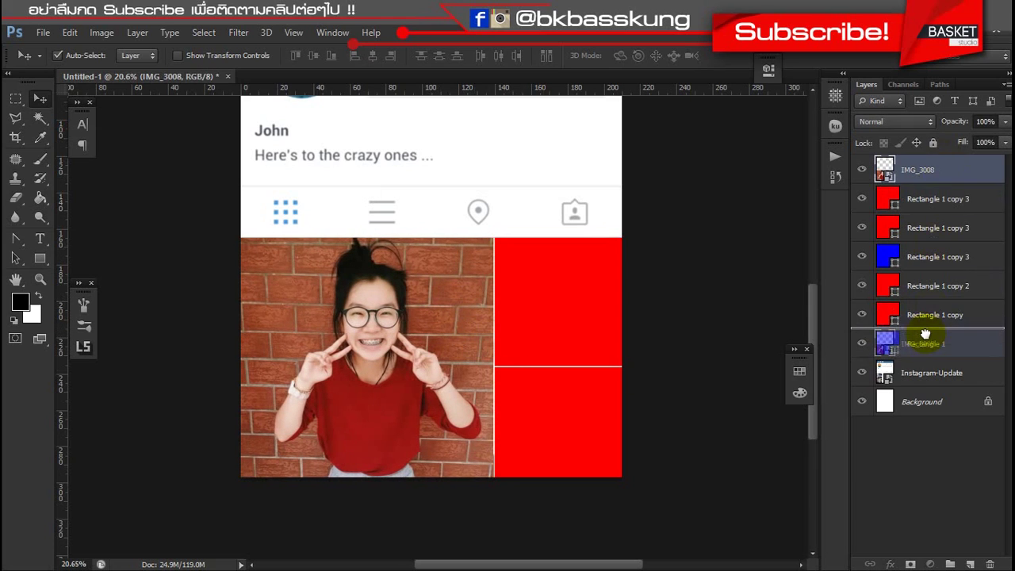
click(412, 429)
double_click(888, 198)
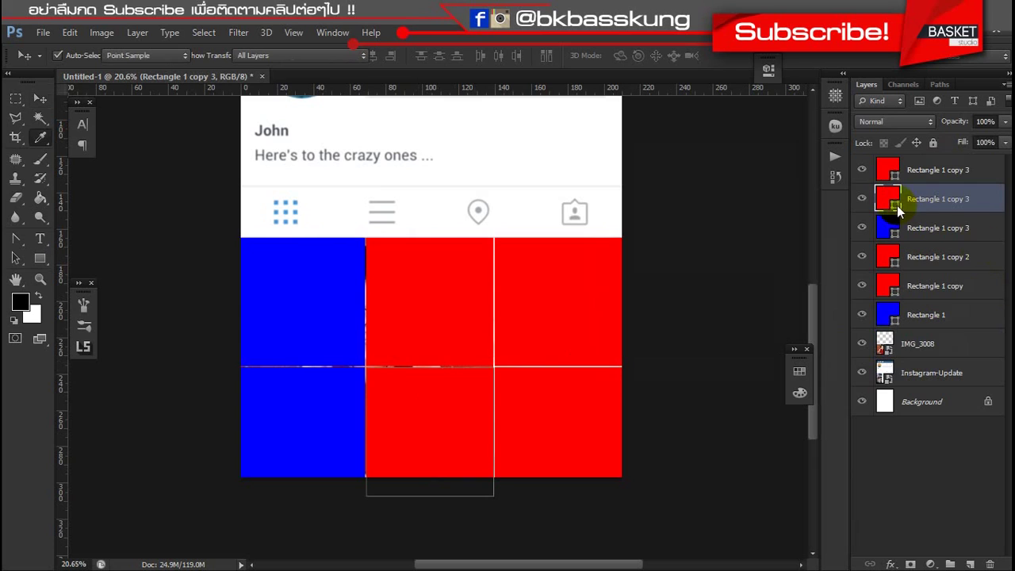
click(317, 315)
key(Return)
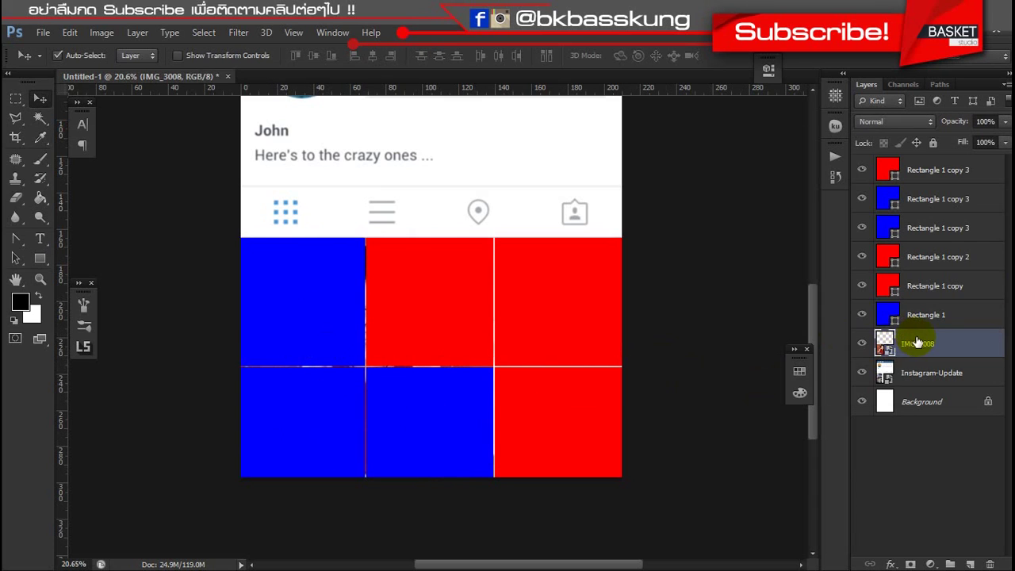
- Clip IMG_3008 copy 2, IMG_3008 copy and IMG_3008 to their rectangles below
mouse_move(901, 340)
mouse_down()
mouse_move(923, 319)
mouse_move(932, 249)
mouse_up()
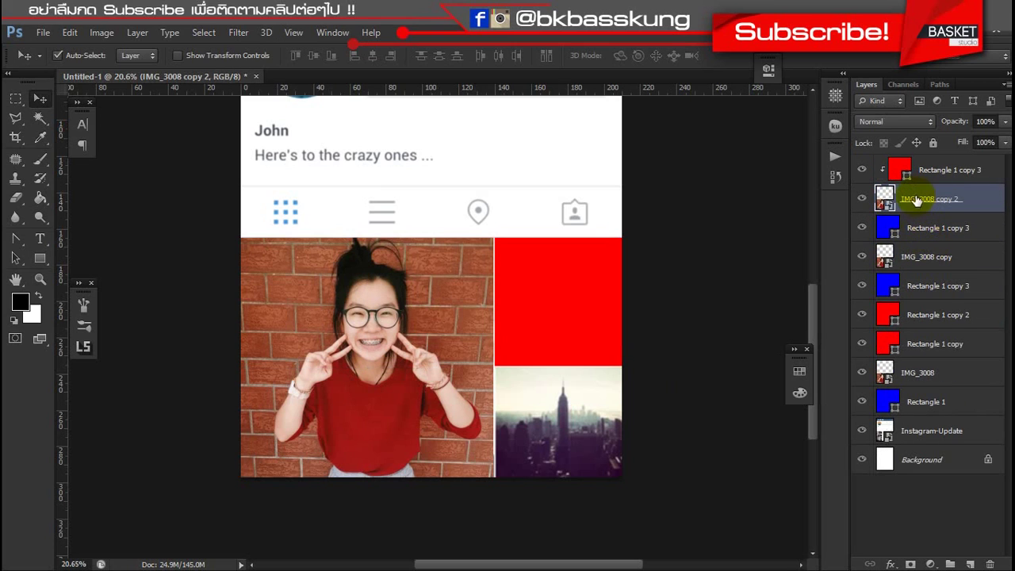
key(ctrl+alt+g)
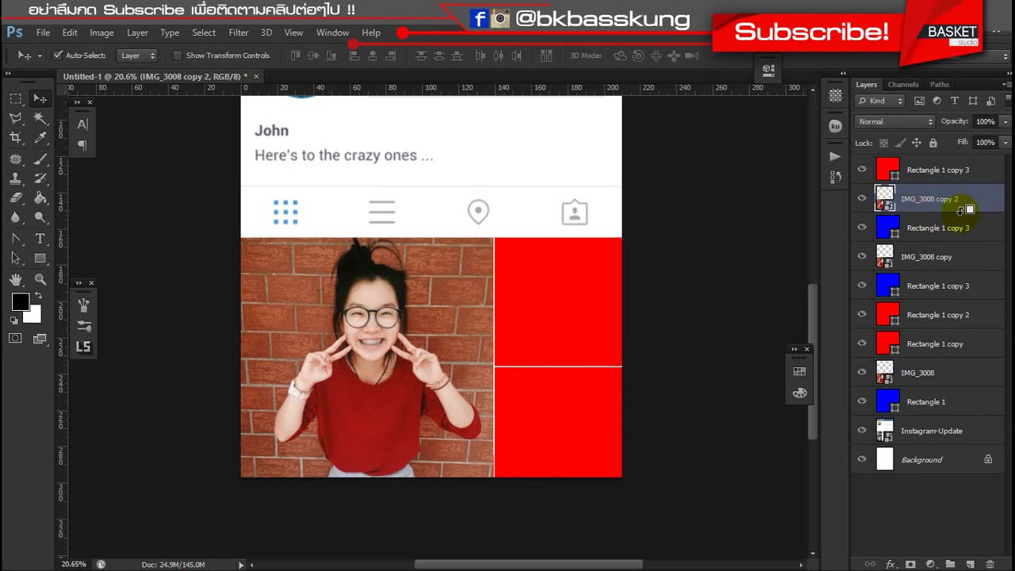
alt+click(962, 211)
alt+click(920, 271)
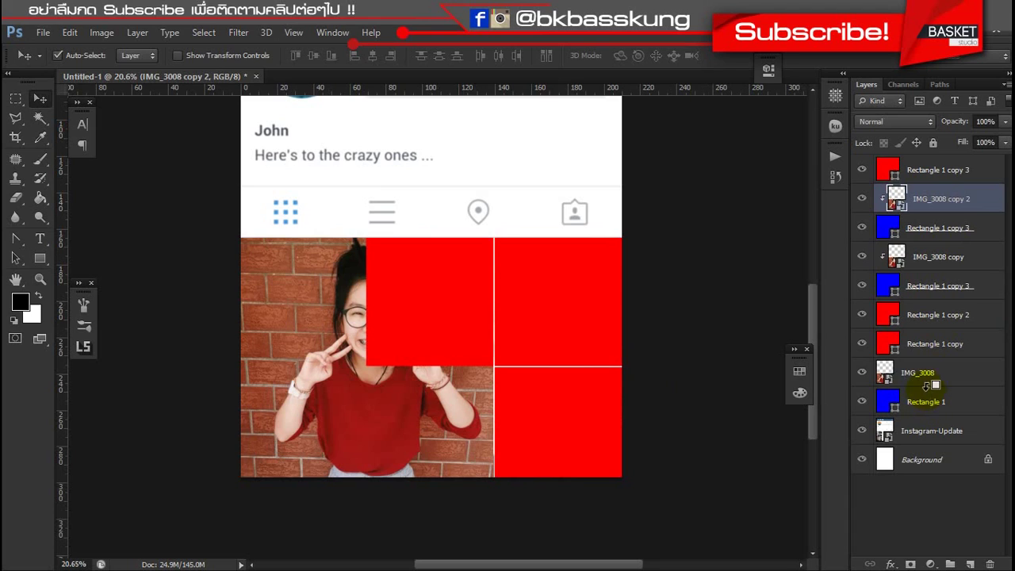
alt+click(927, 386)
- Select the IMG_3008 photo layers together and shift them sideways within their cells
click(601, 358)
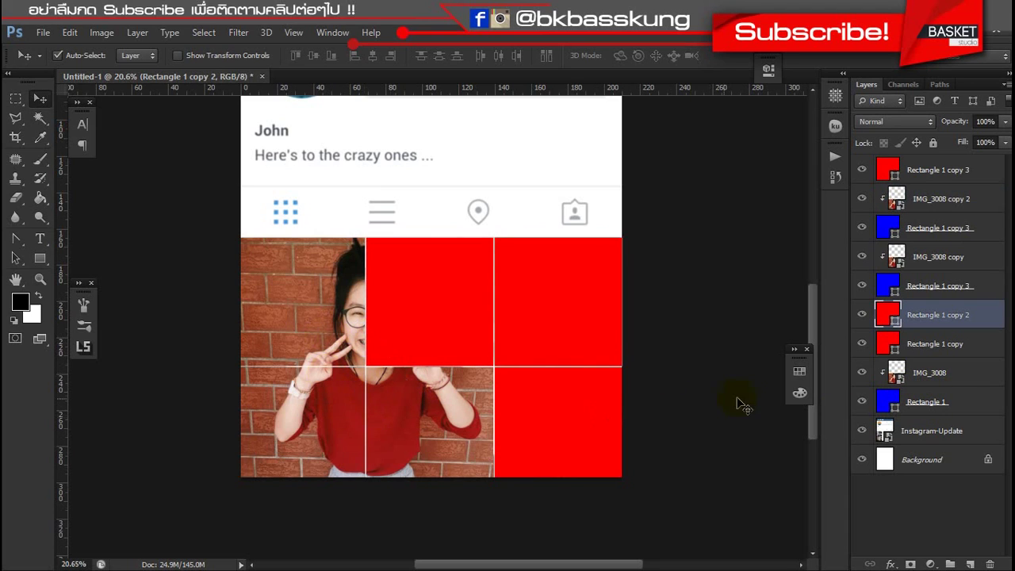
double_click(936, 199)
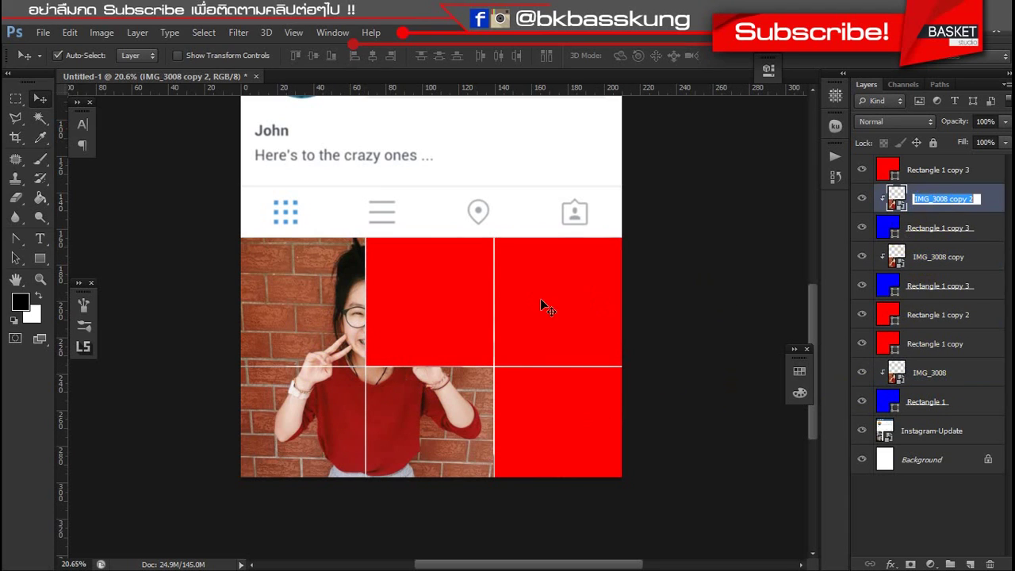
double_click(975, 315)
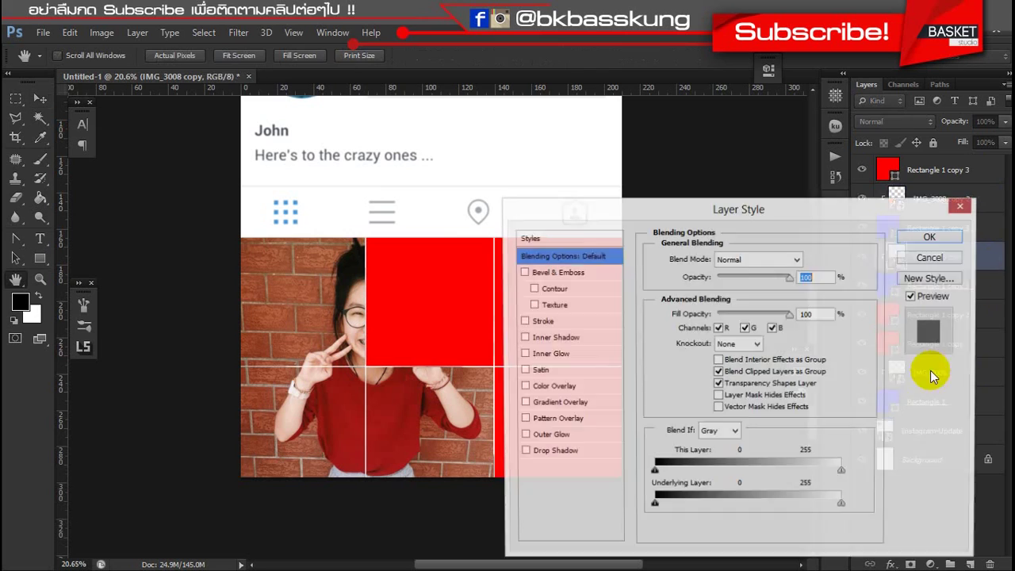
click(931, 235)
ctrl+click(955, 374)
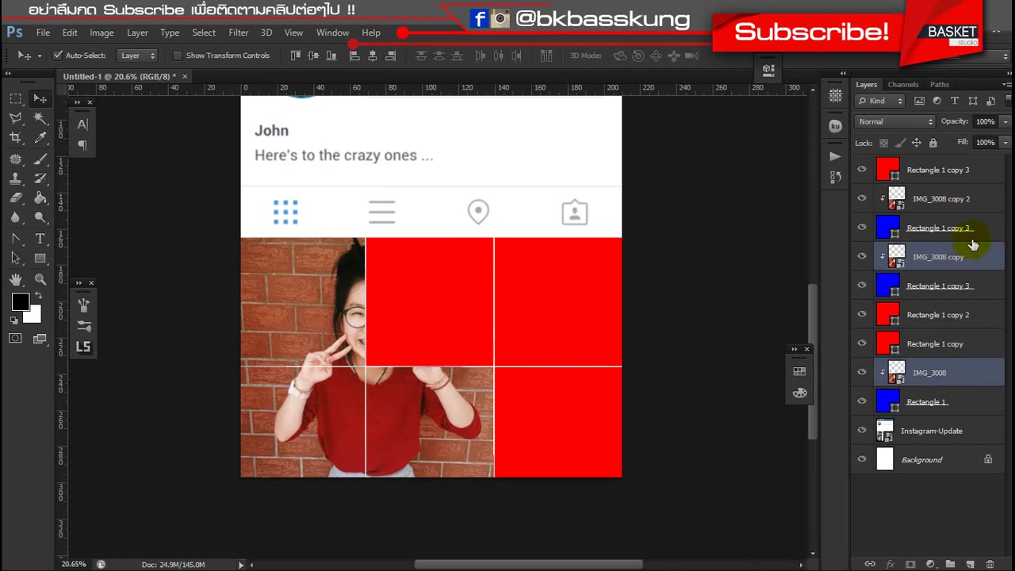
ctrl+click(952, 200)
key(ctrl+t)
mouse_move(436, 397)
mouse_down()
mouse_move(441, 411)
mouse_move(433, 400)
mouse_up()
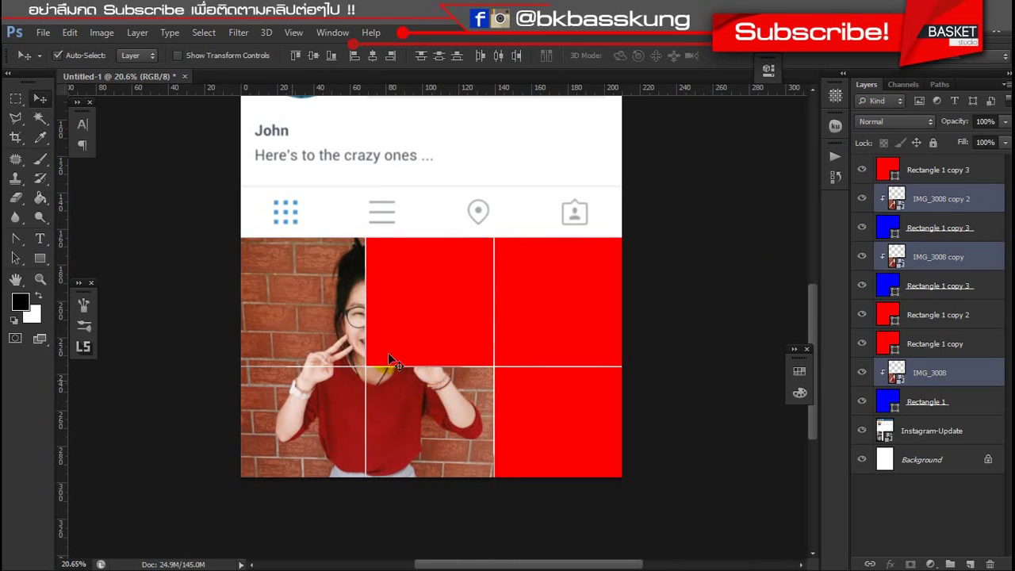
click(396, 313)
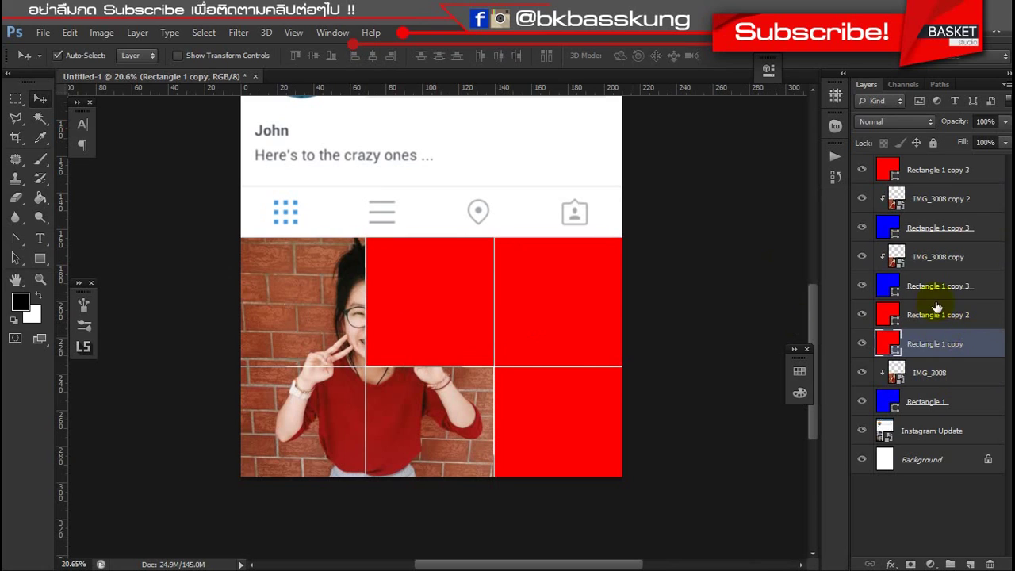
- Clip IMG_3008 to Rectangle 1 copy and a new IMG_3008 copy 3 to Rectangle 1
mouse_move(935, 347)
mouse_down()
mouse_move(944, 362)
mouse_move(951, 342)
mouse_up()
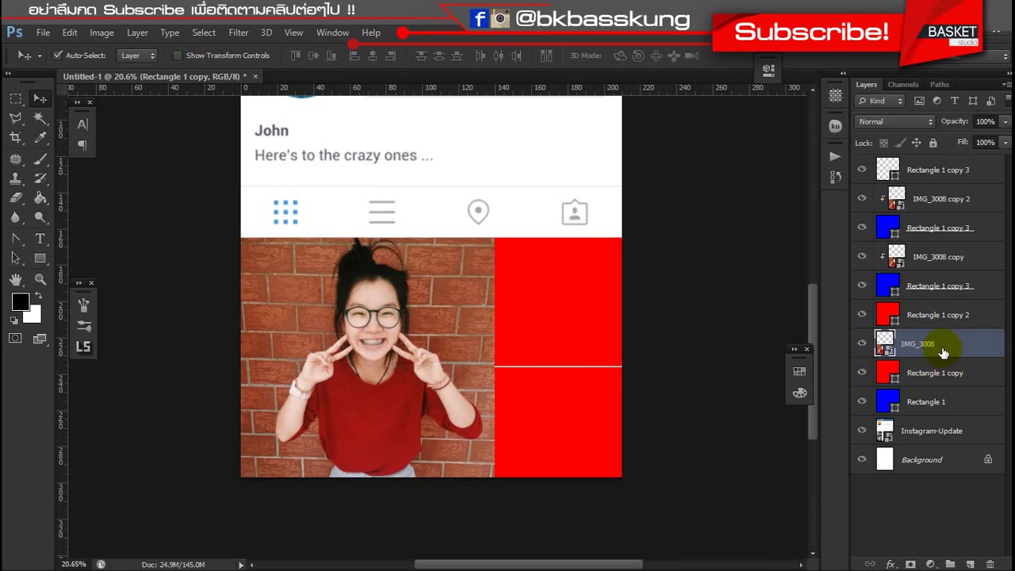
right_click(950, 346)
click(507, 300)
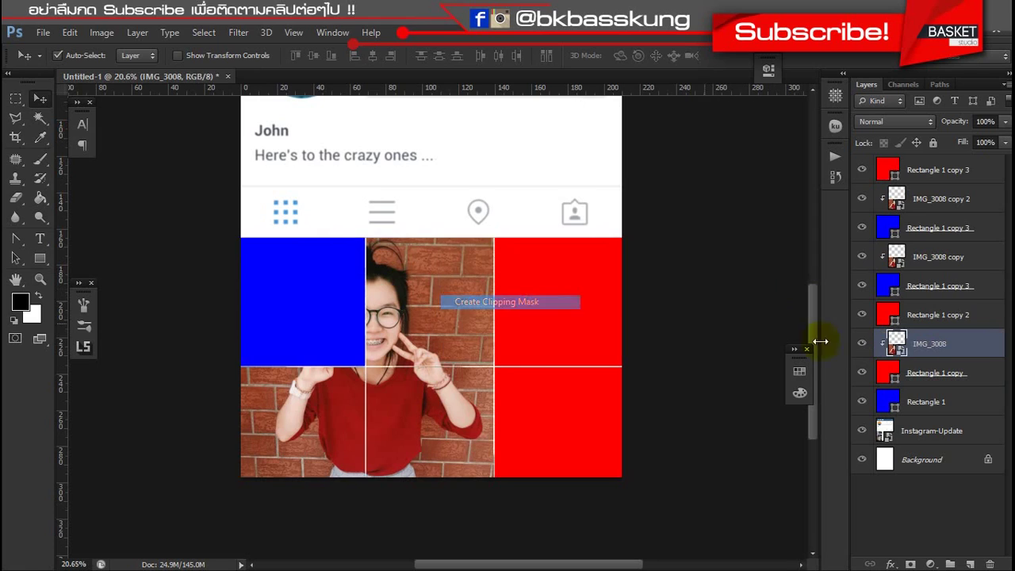
drag(956, 343, 954, 390)
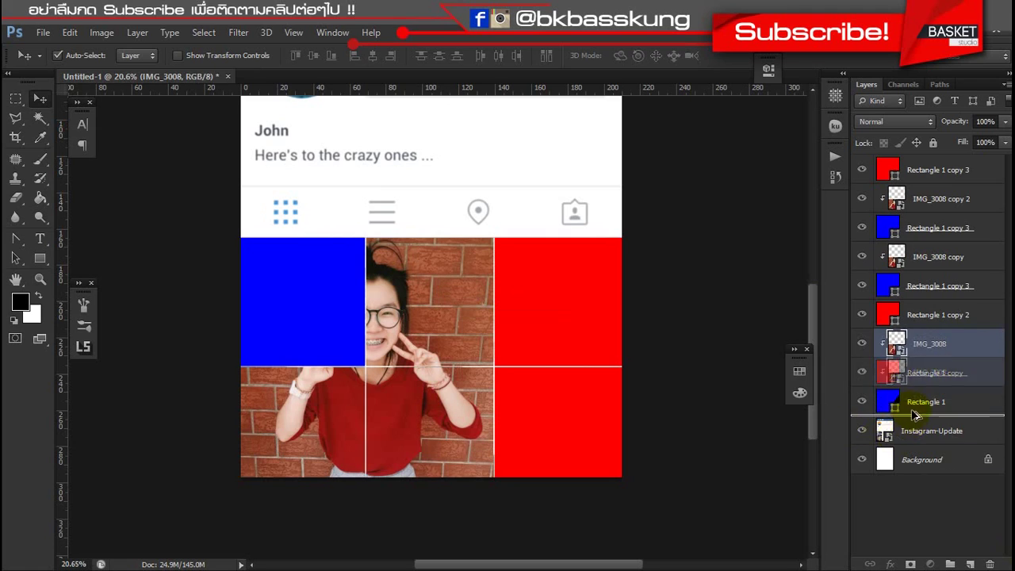
drag(954, 392, 912, 402)
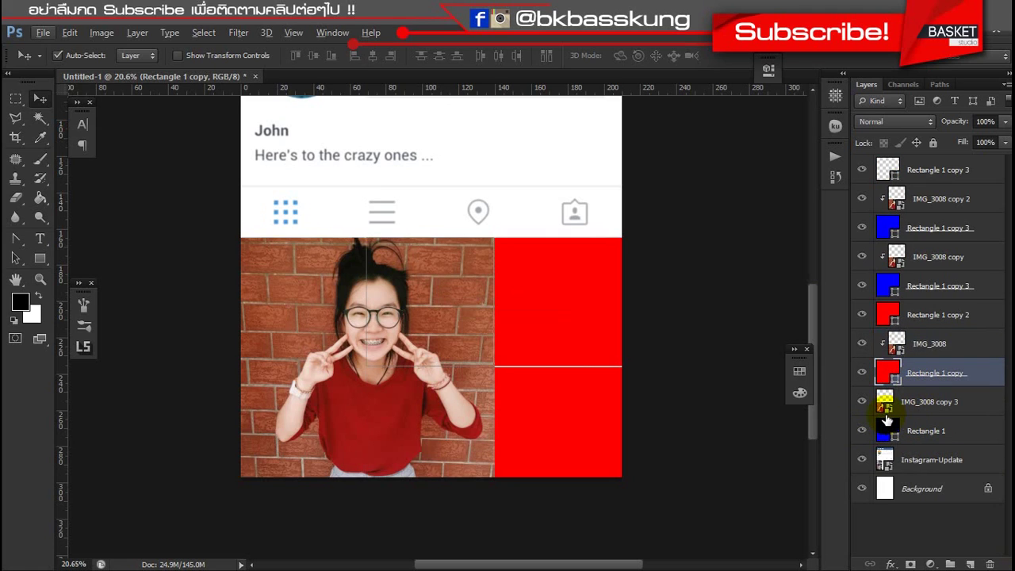
right_click(683, 331)
click(975, 408)
right_click(969, 411)
click(750, 304)
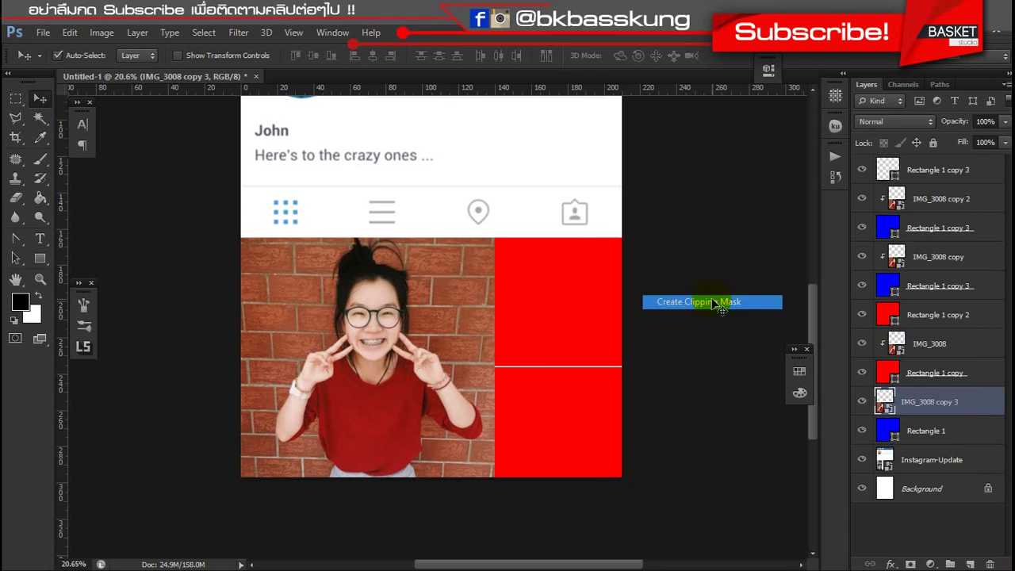
click(680, 344)
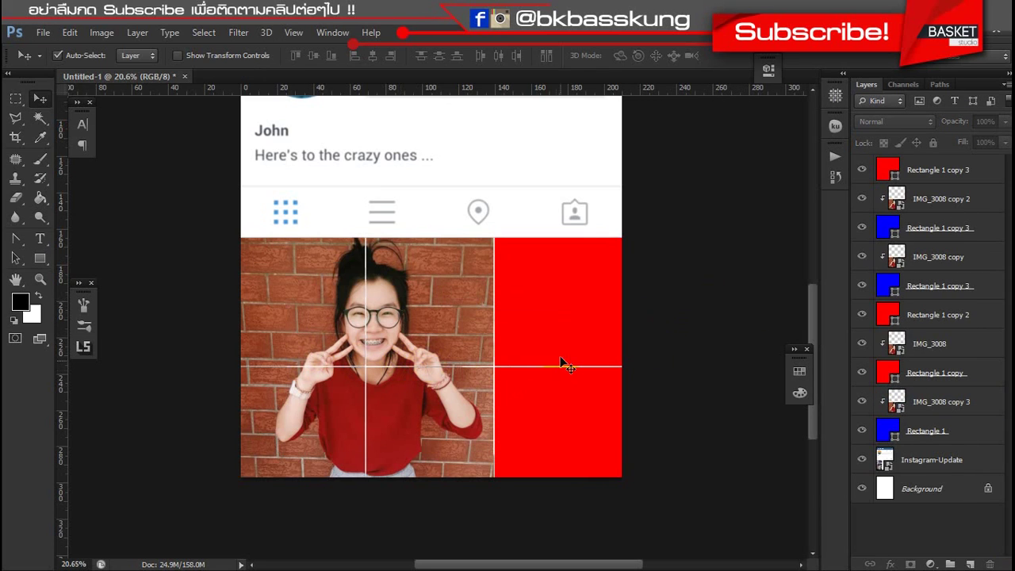
- Drag travel_0032.jpg from the travel wallpapers folder onto the mockup
key(alt+Tab)
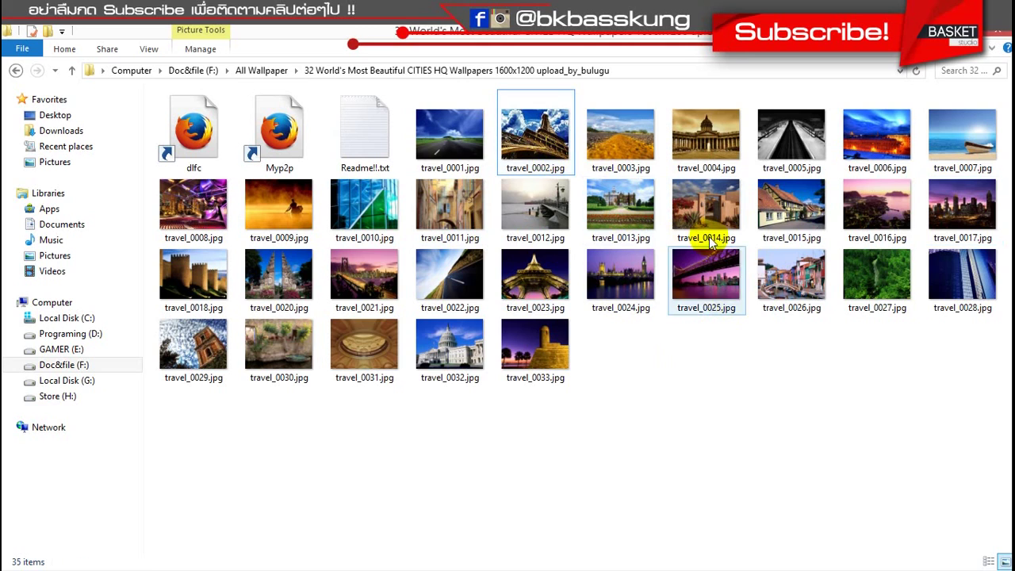
click(459, 361)
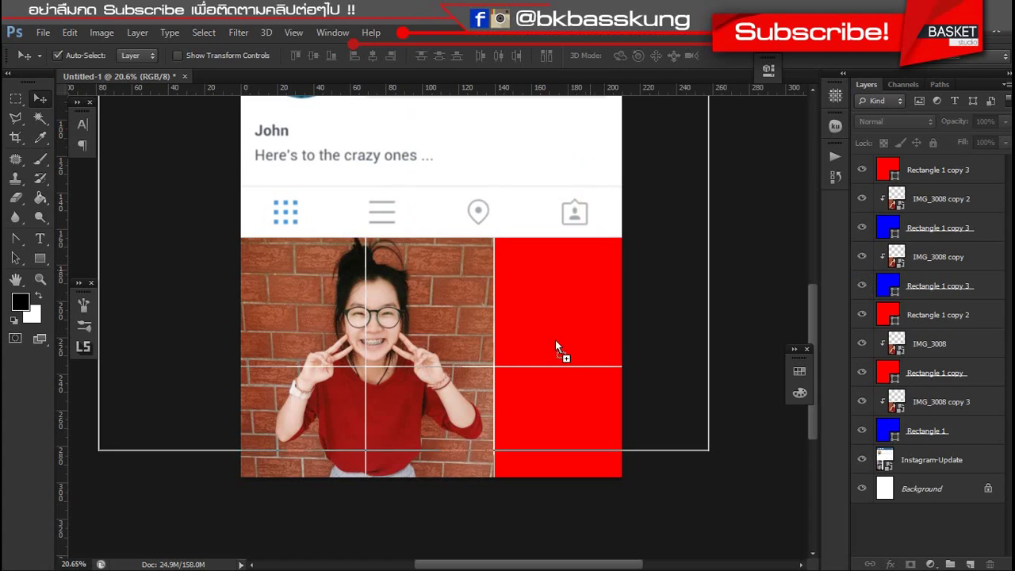
drag(450, 349, 554, 341)
- Commit the Capitol photo, shrink it and clip it to the red square beneath
key(Return)
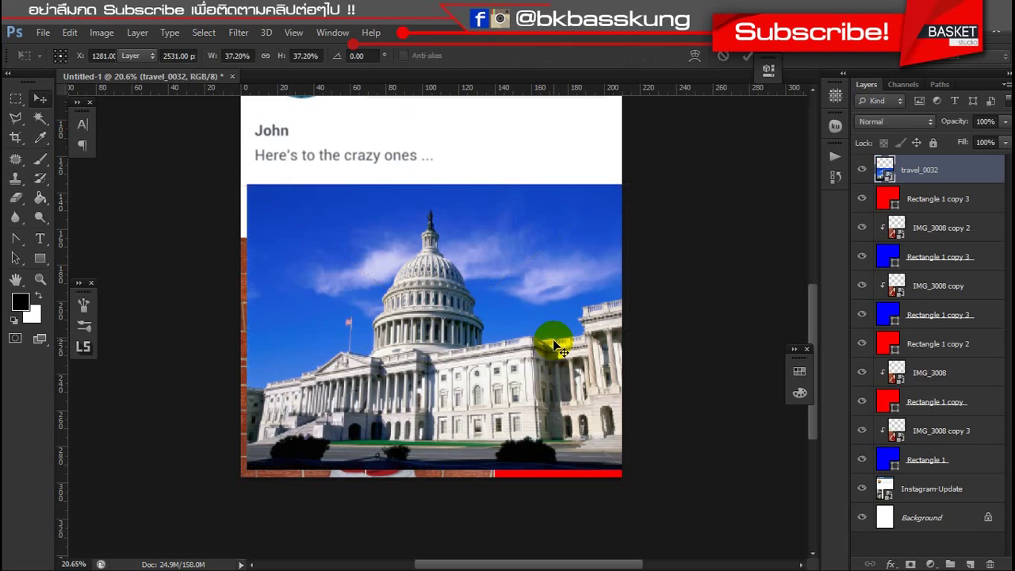
key(ctrl+t)
drag(245, 472, 333, 409)
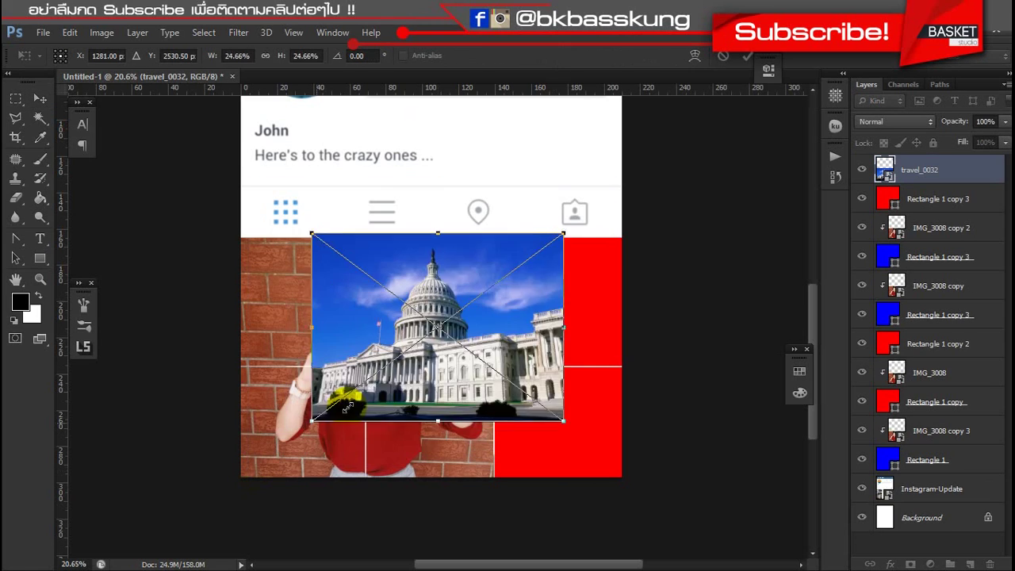
key(Return)
drag(449, 356, 566, 318)
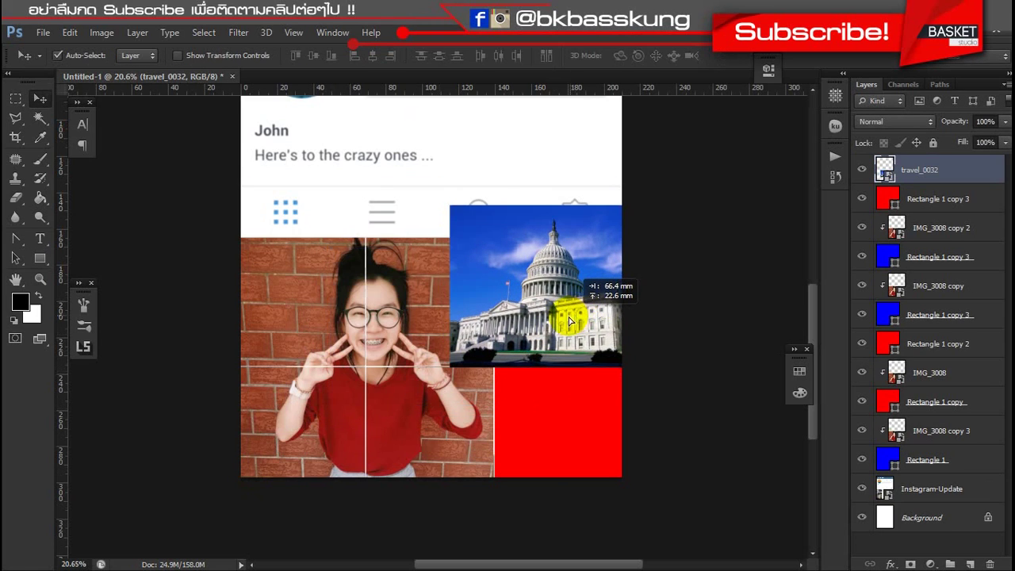
alt+click(909, 184)
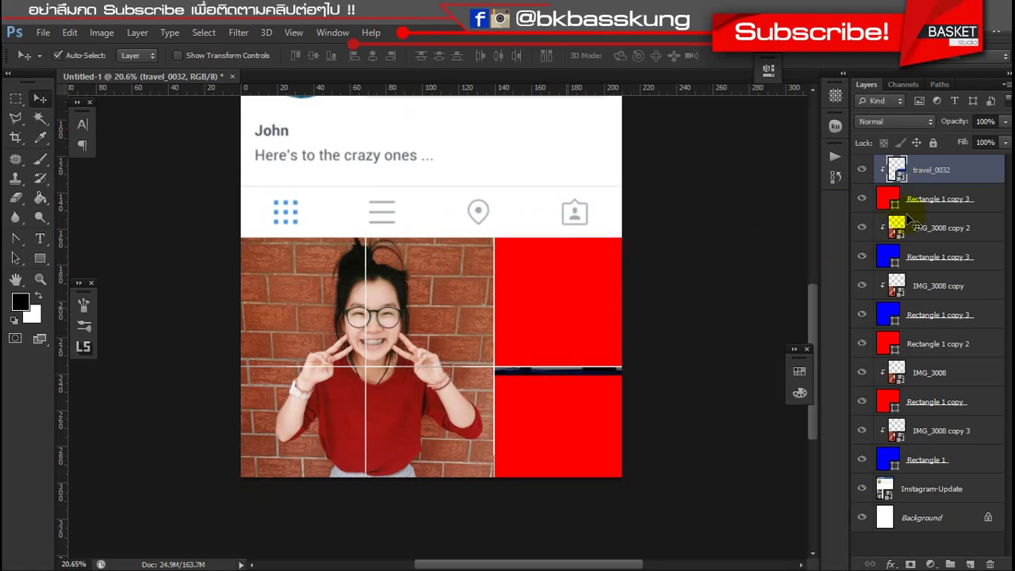
- Move and rescale the clipped Capitol photo to fill the bottom-right square
drag(539, 418, 540, 482)
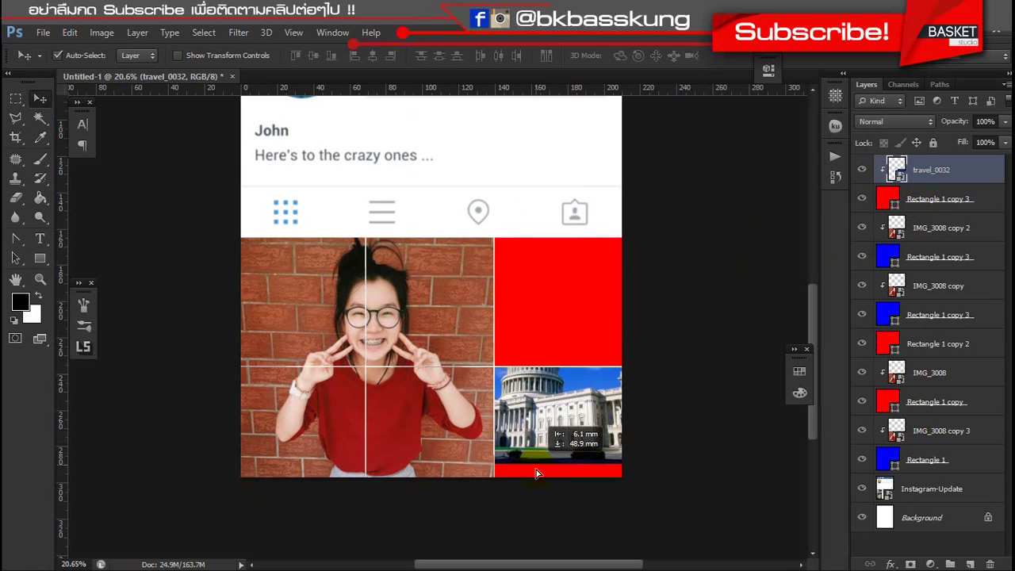
key(ctrl+t)
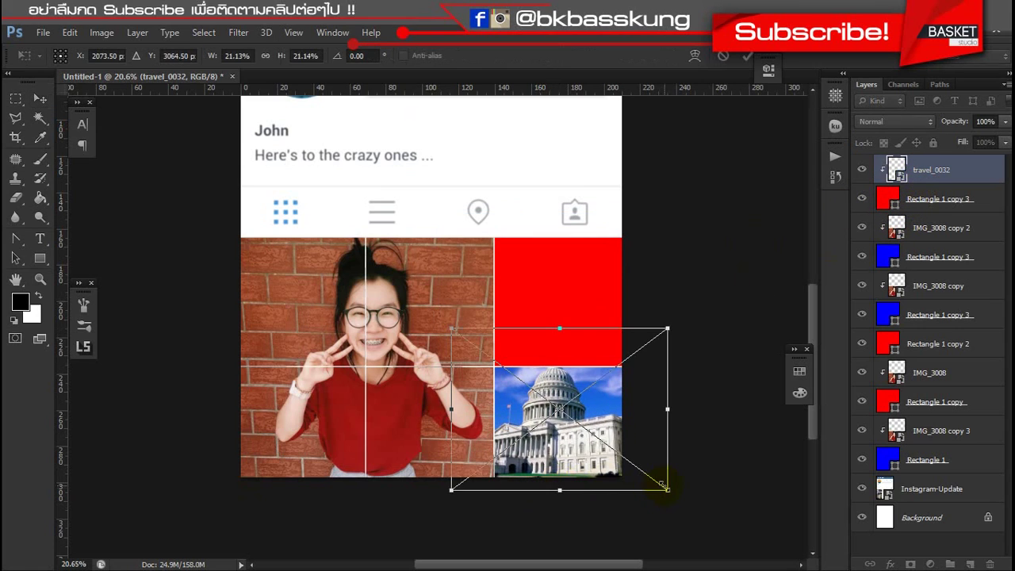
drag(673, 487, 642, 471)
key(Return)
drag(583, 443, 594, 455)
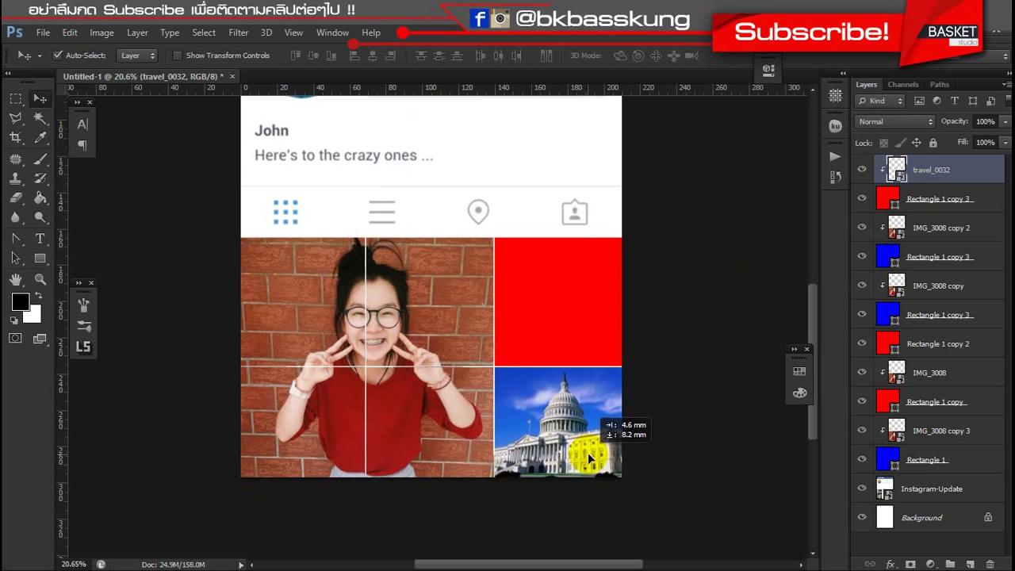
click(672, 433)
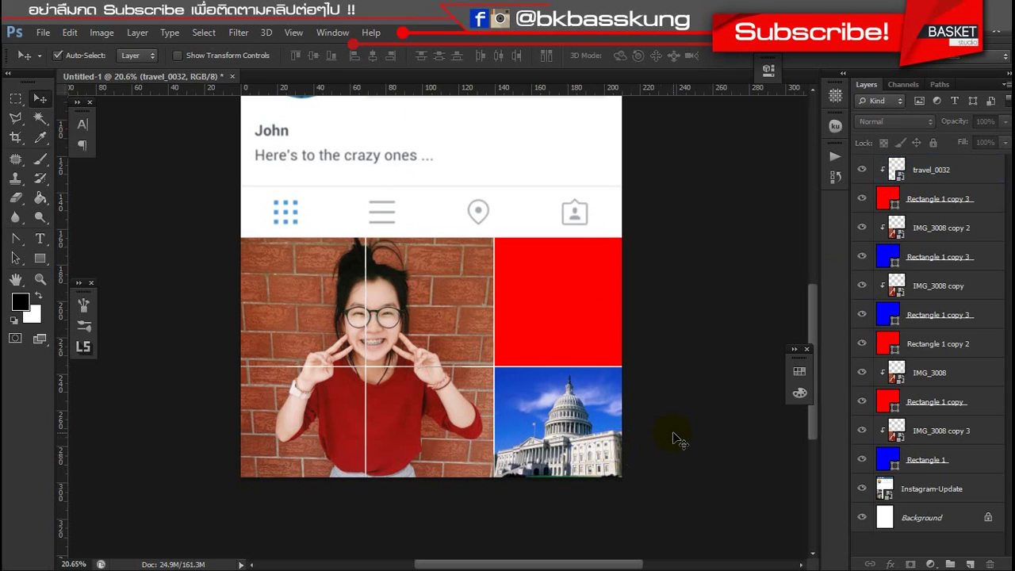
- Fill Rectangle 1 copy 2 with dark red 7a1910 sampled from the girl's shirt
key(ctrl+0)
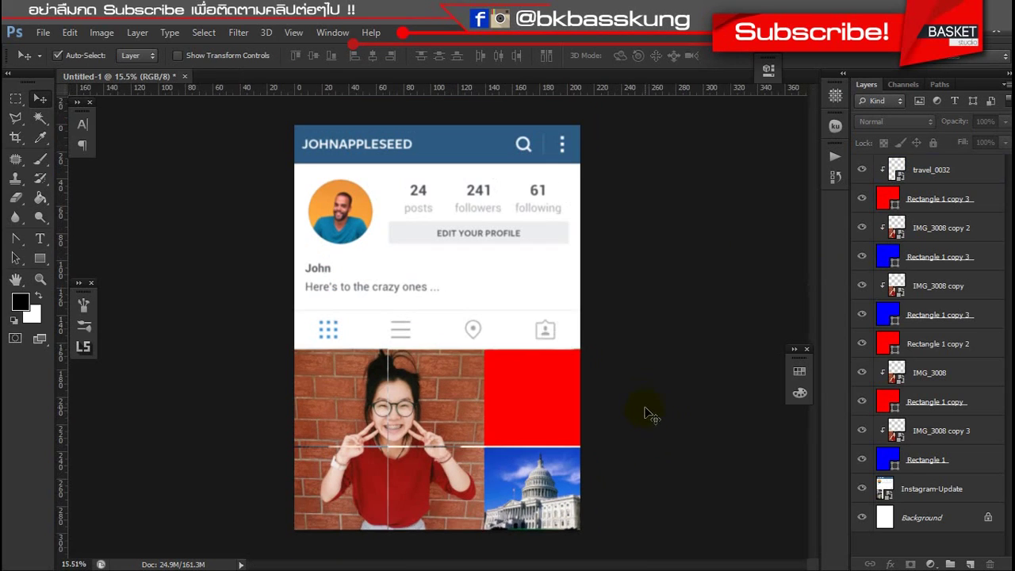
scroll(607, 366, up, 1)
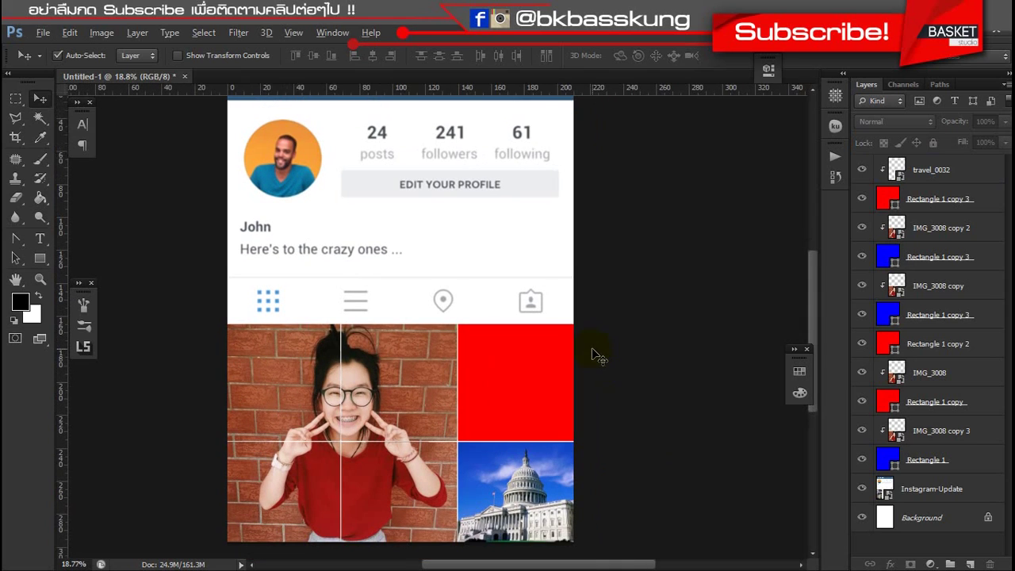
click(504, 380)
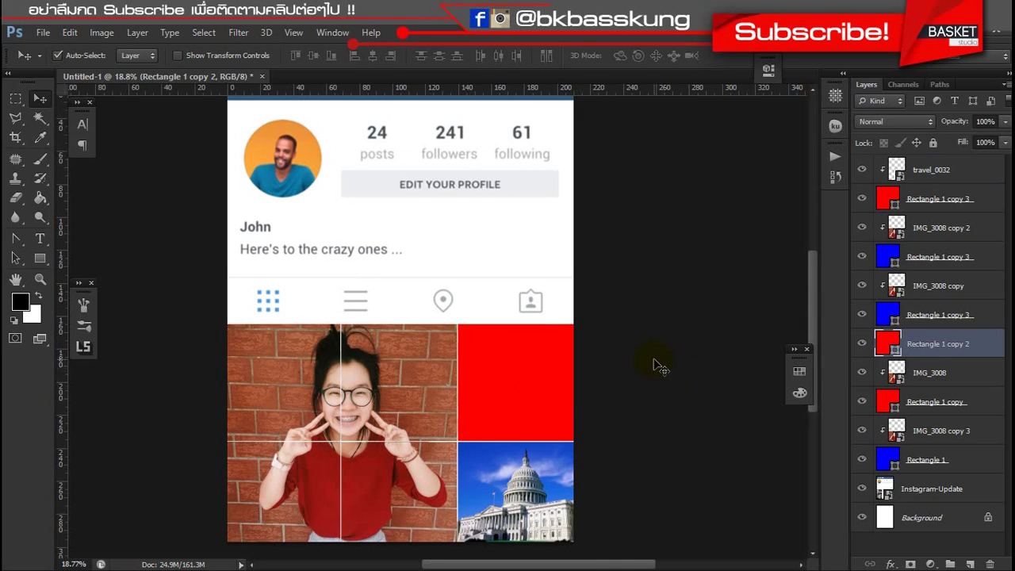
double_click(882, 345)
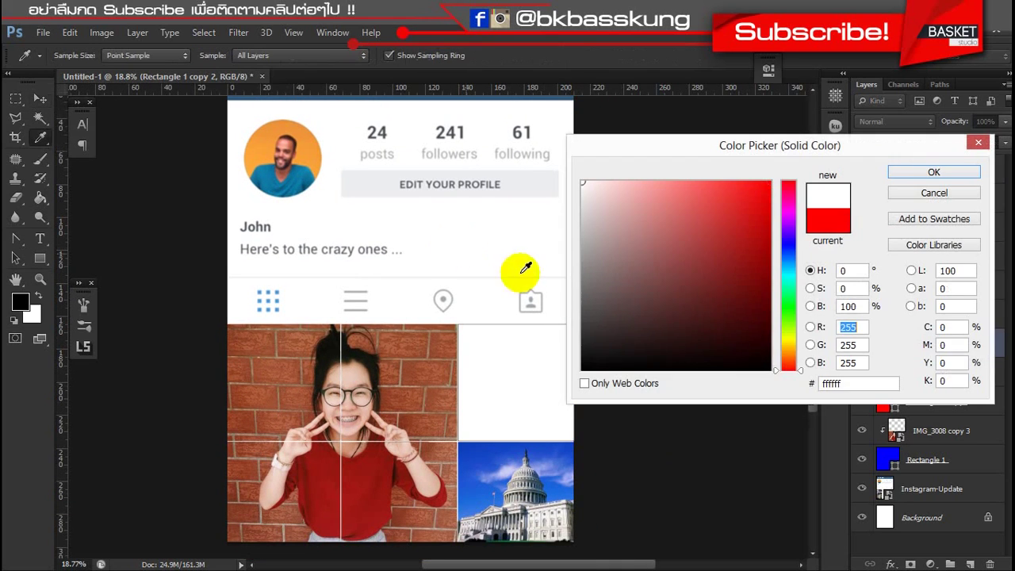
drag(609, 201, 575, 243)
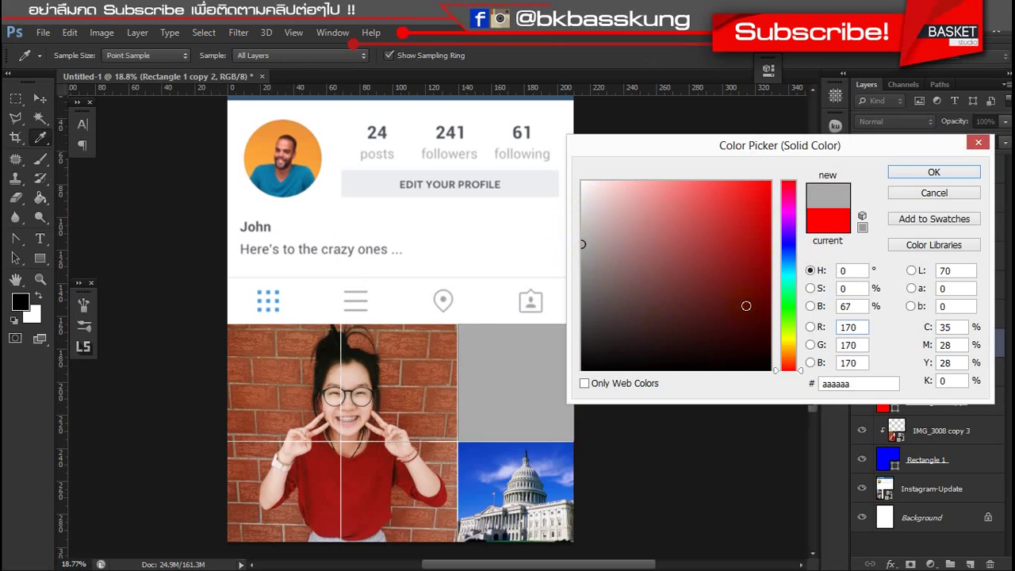
drag(789, 244, 789, 275)
drag(737, 145, 505, 52)
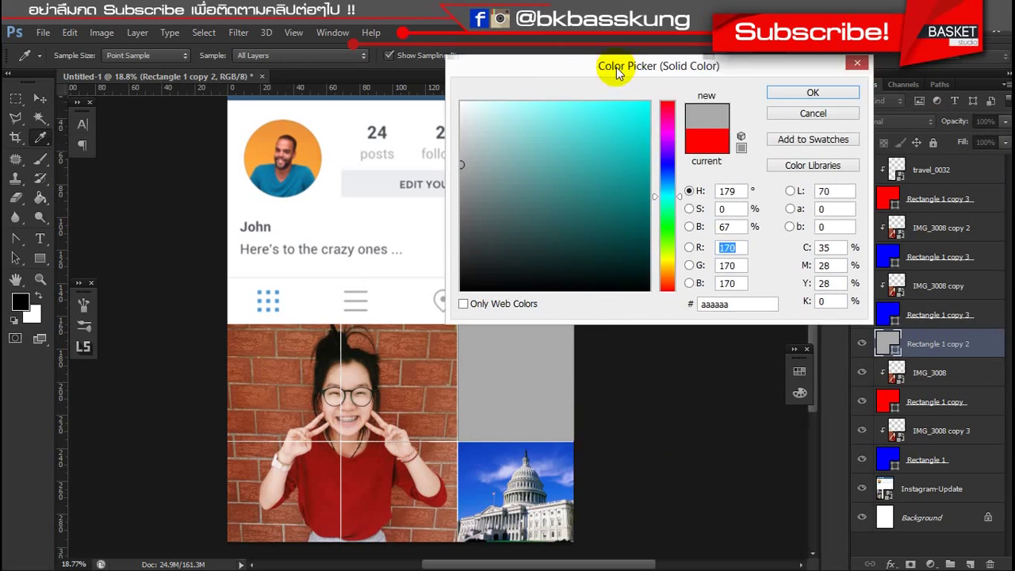
click(796, 376)
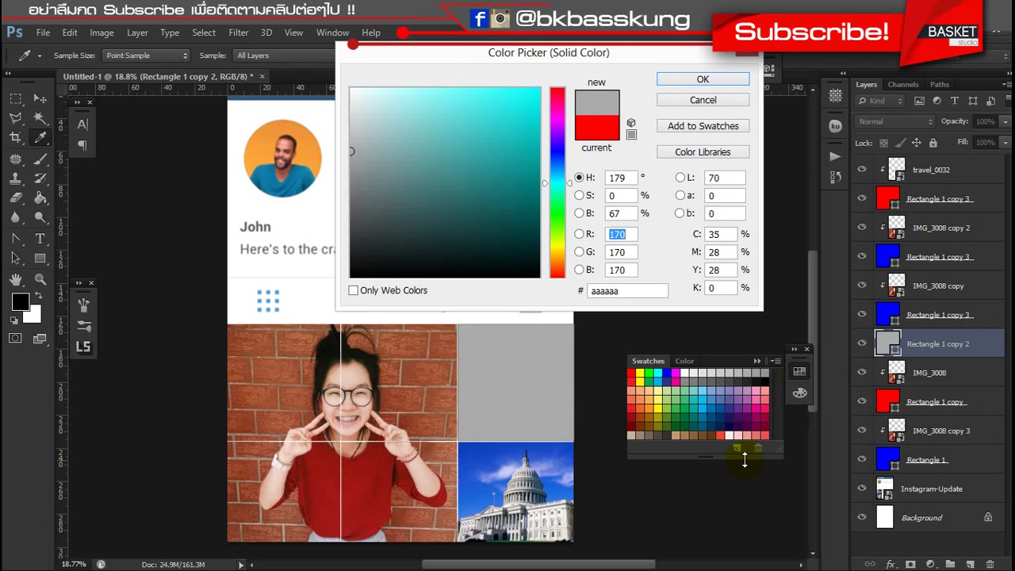
drag(744, 458, 738, 552)
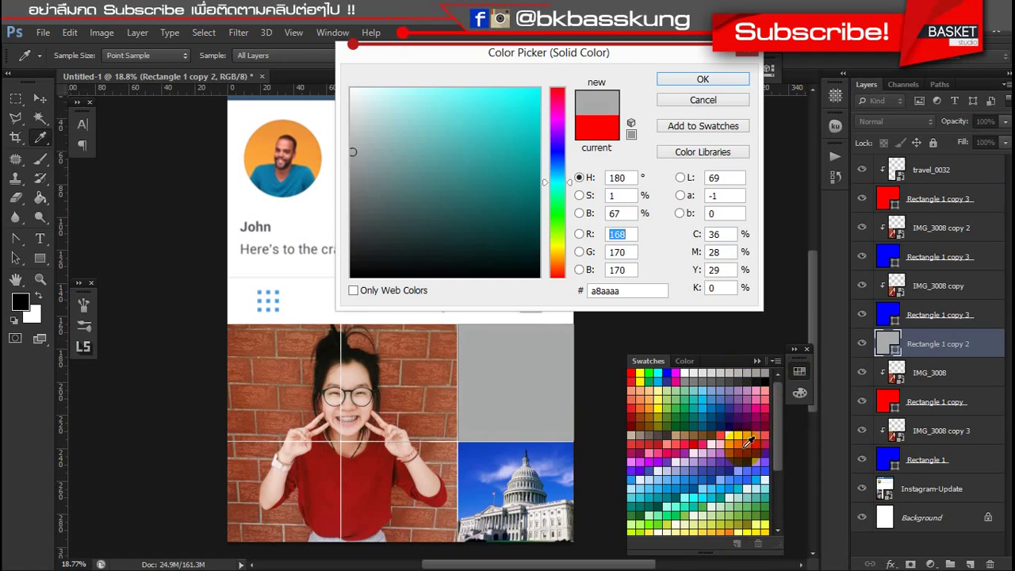
click(754, 481)
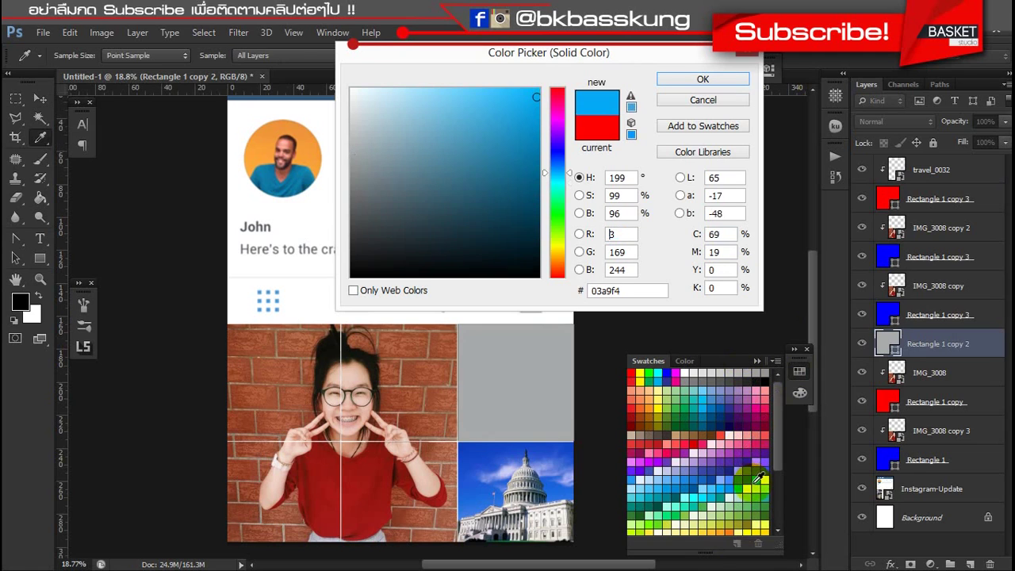
click(405, 473)
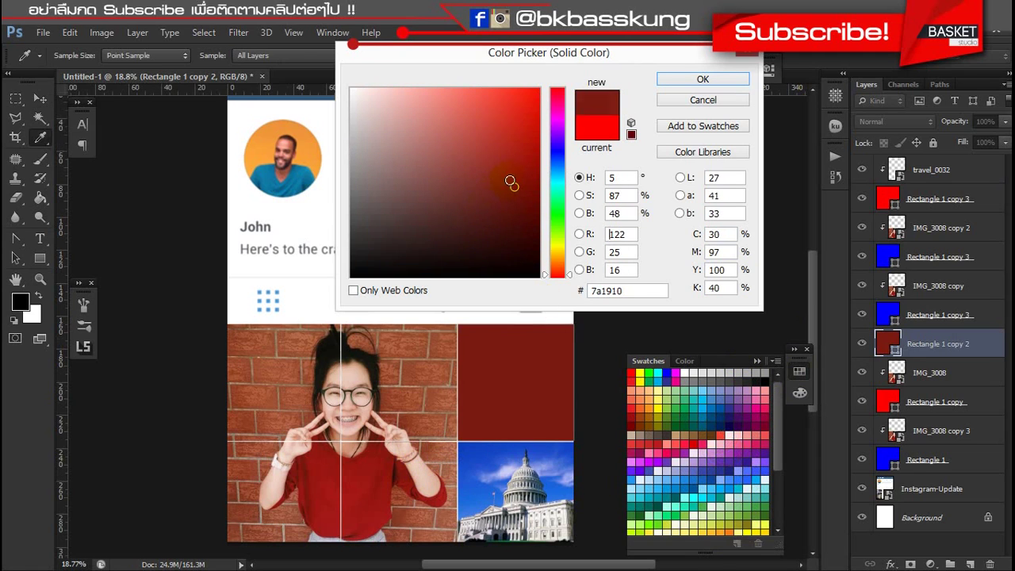
click(678, 82)
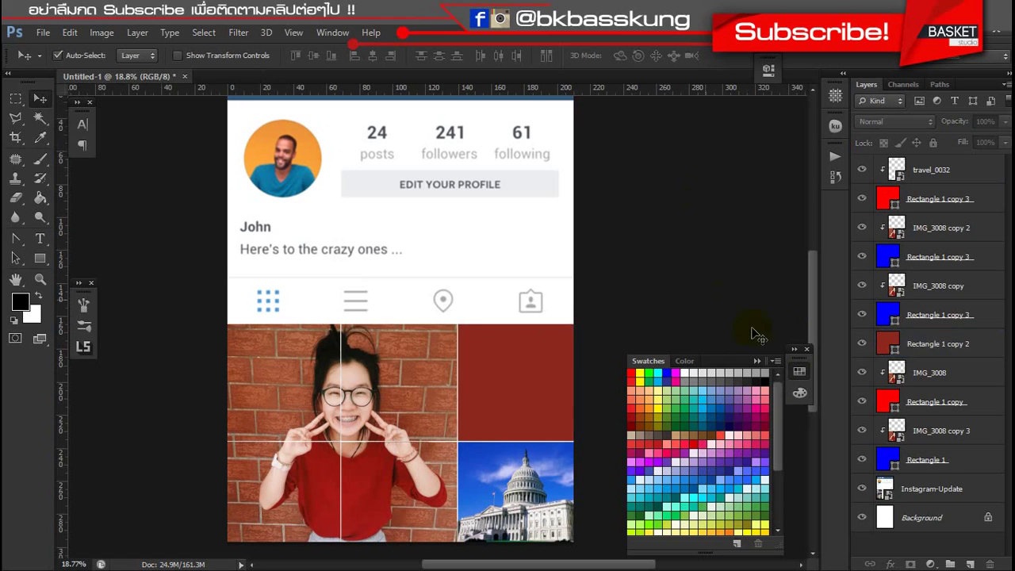
- Close the swatches and select the base mockup layer under the avatar
click(809, 369)
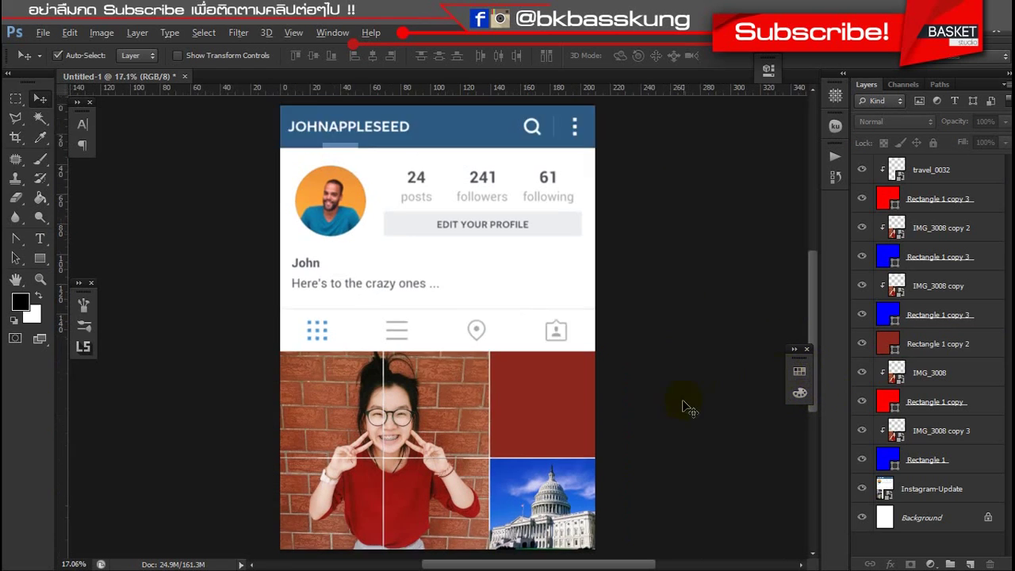
scroll(679, 404, down, 1)
scroll(571, 331, up, 1)
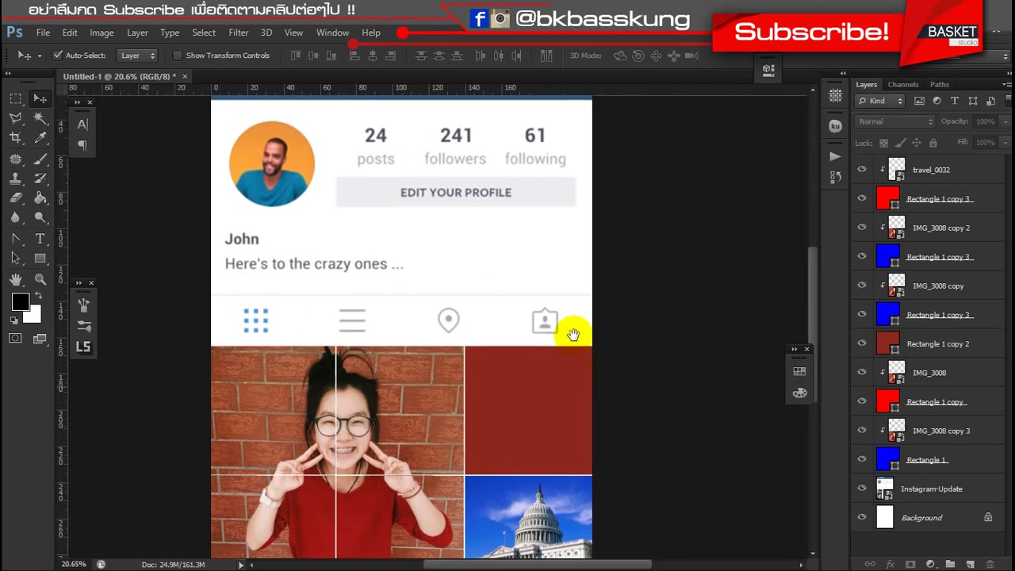
scroll(565, 329, down, 1)
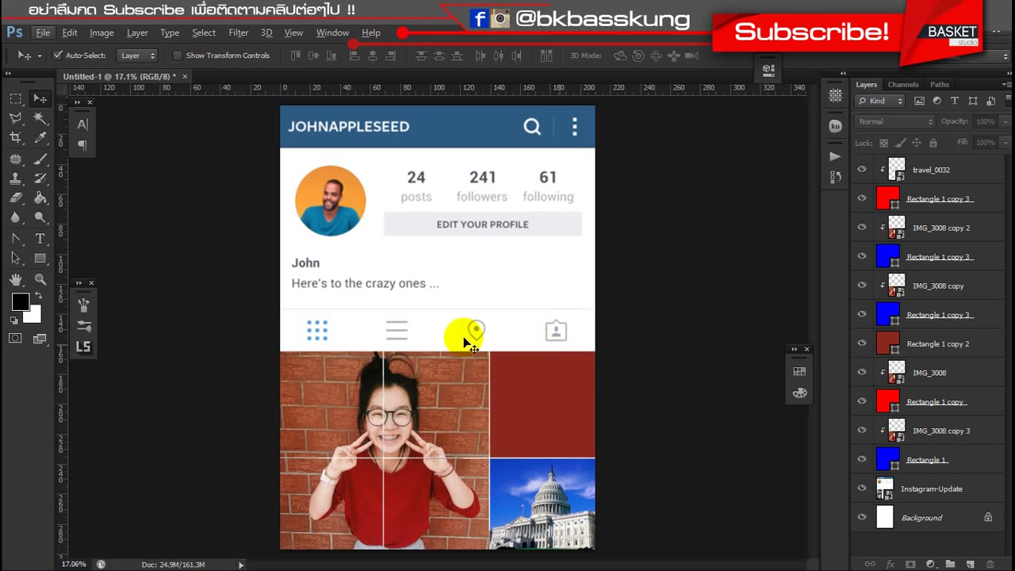
scroll(335, 226, up, 1)
click(336, 226)
scroll(325, 204, up, 2)
scroll(326, 204, up, 1)
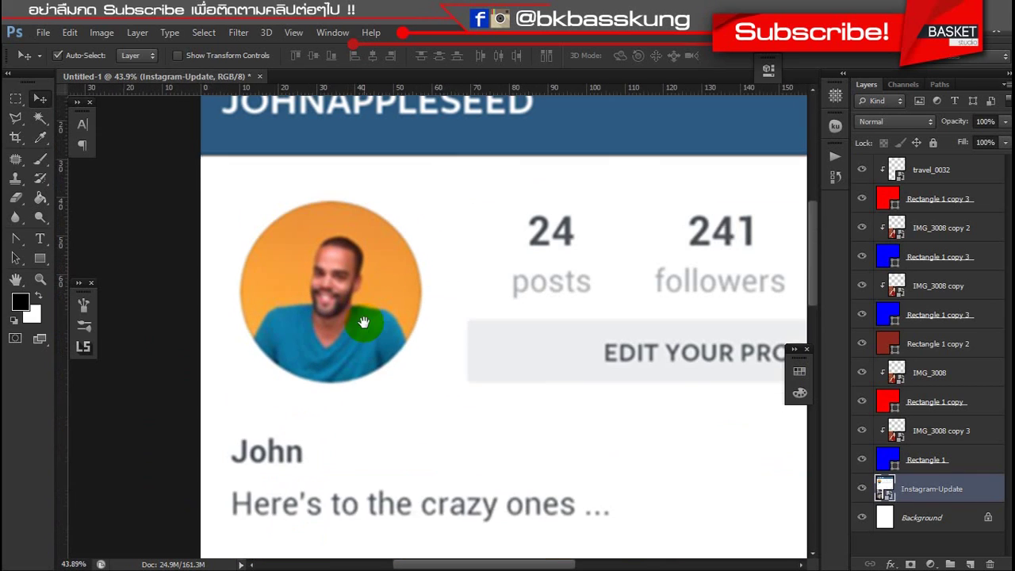
- Draw a dark red ellipse and move it onto the profile avatar
click(40, 258)
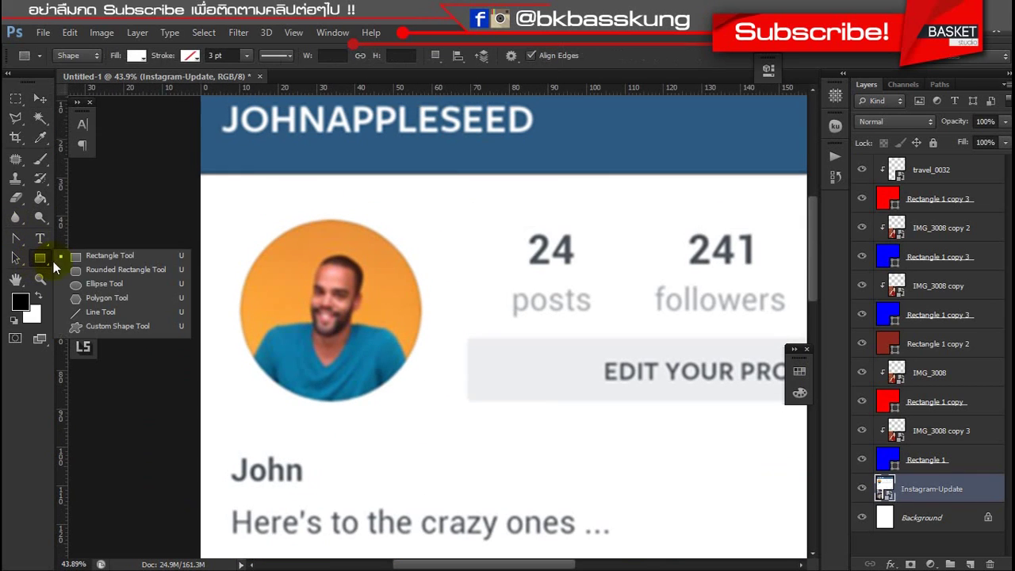
click(95, 284)
drag(328, 302, 421, 394)
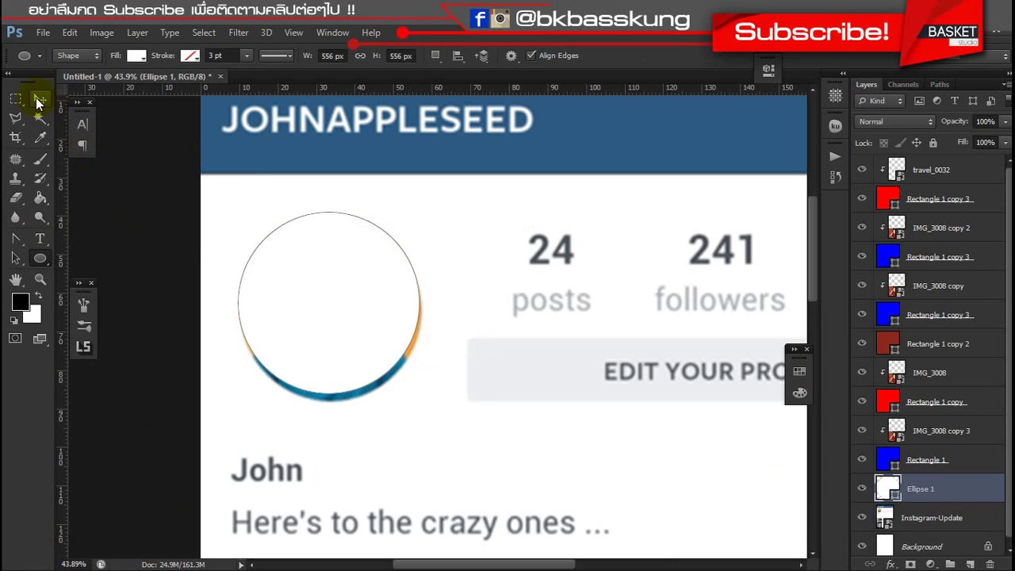
double_click(888, 489)
click(491, 196)
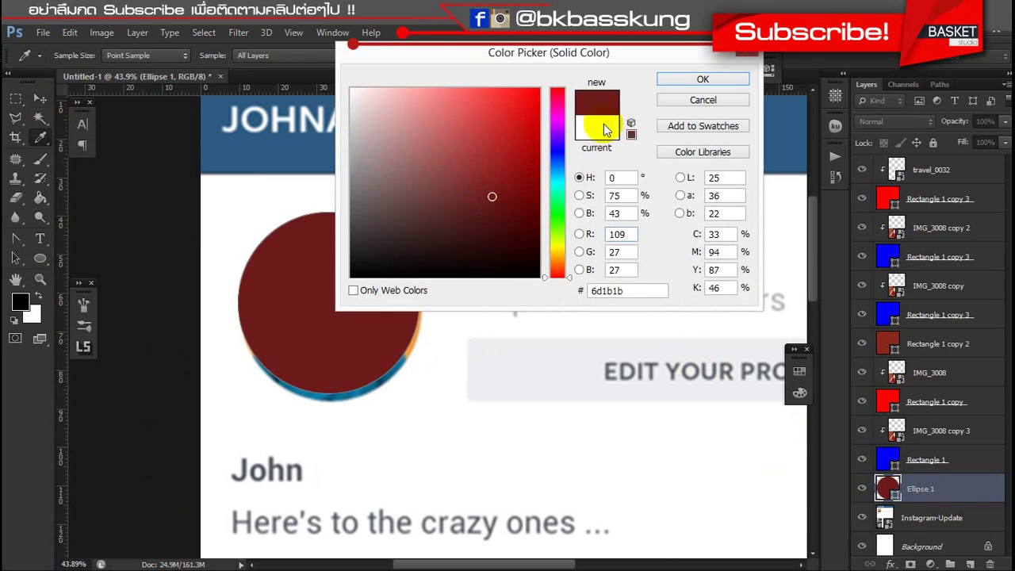
click(702, 79)
key(v)
scroll(344, 290, up, 1)
mouse_move(344, 290)
mouse_down()
mouse_move(268, 270)
mouse_move(261, 253)
mouse_up()
- Bring up the photos folder and select IMG_4648
scroll(189, 323, down, 1)
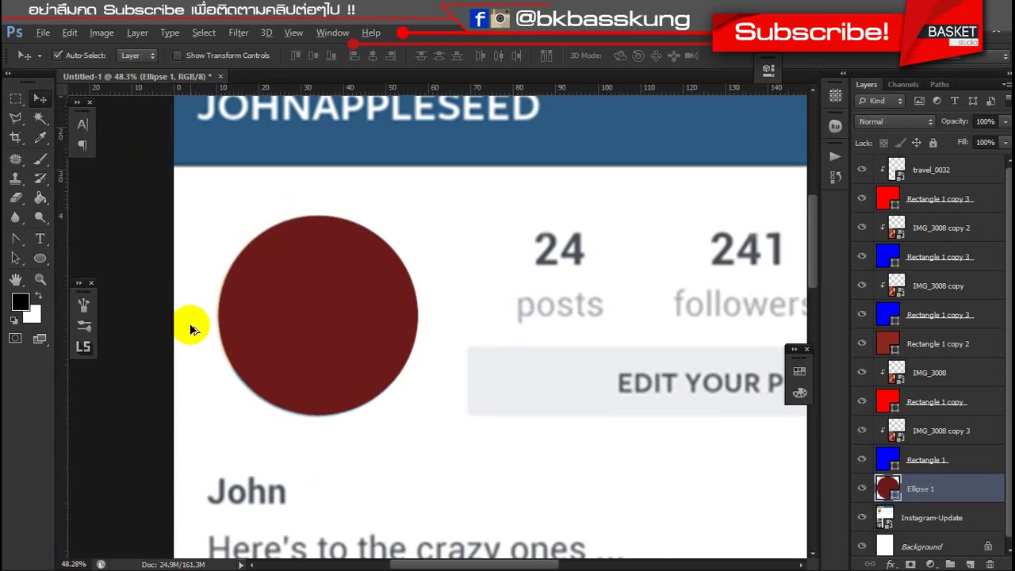
scroll(190, 323, down, 1)
scroll(304, 335, down, 3)
scroll(329, 374, down, 1)
scroll(419, 276, down, 2)
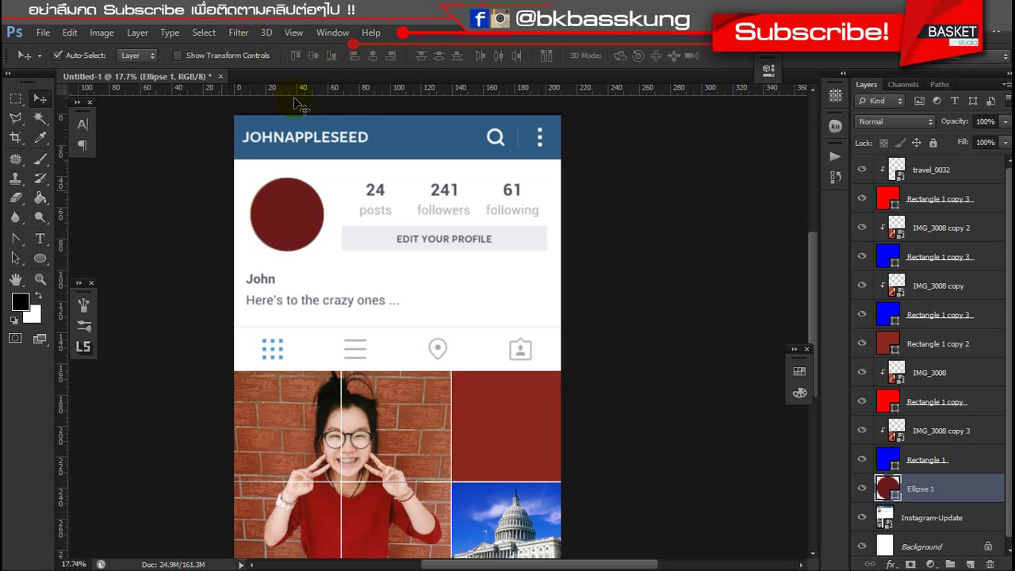
key(alt+Tab)
scroll(878, 352, down, 3)
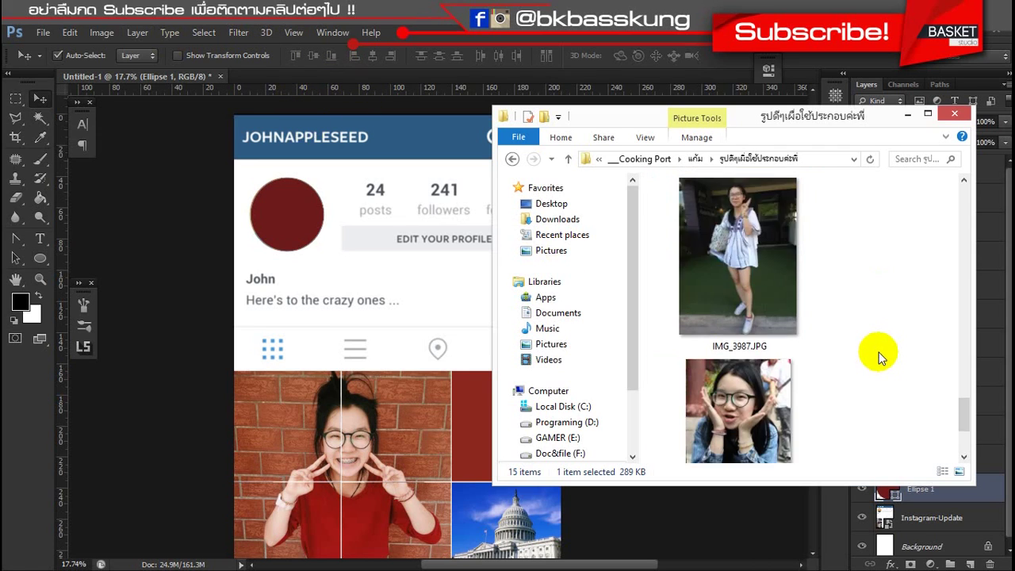
scroll(874, 368, down, 2)
scroll(832, 348, up, 5)
scroll(849, 335, up, 2)
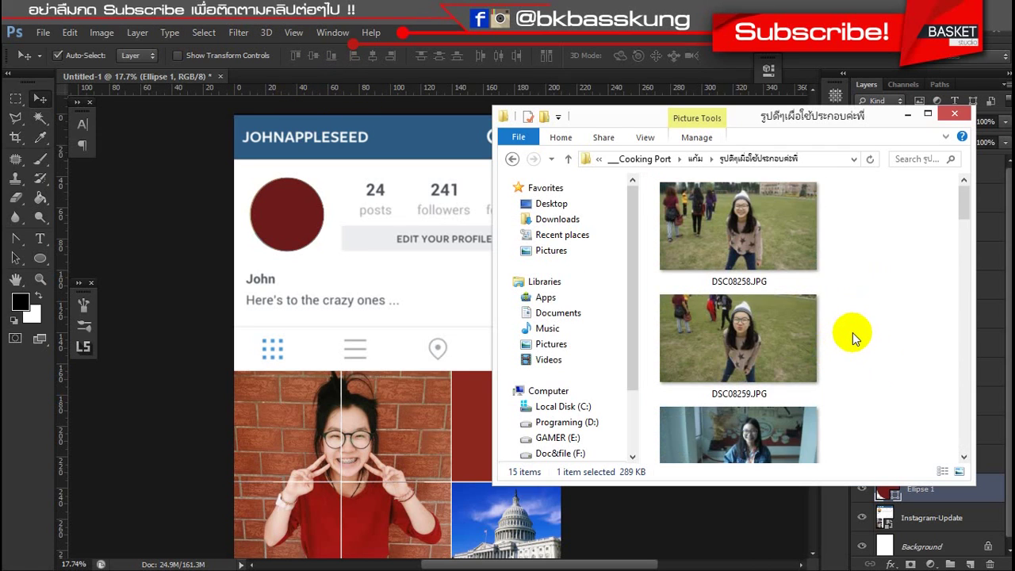
click(852, 337)
scroll(827, 350, down, 3)
scroll(826, 350, down, 2)
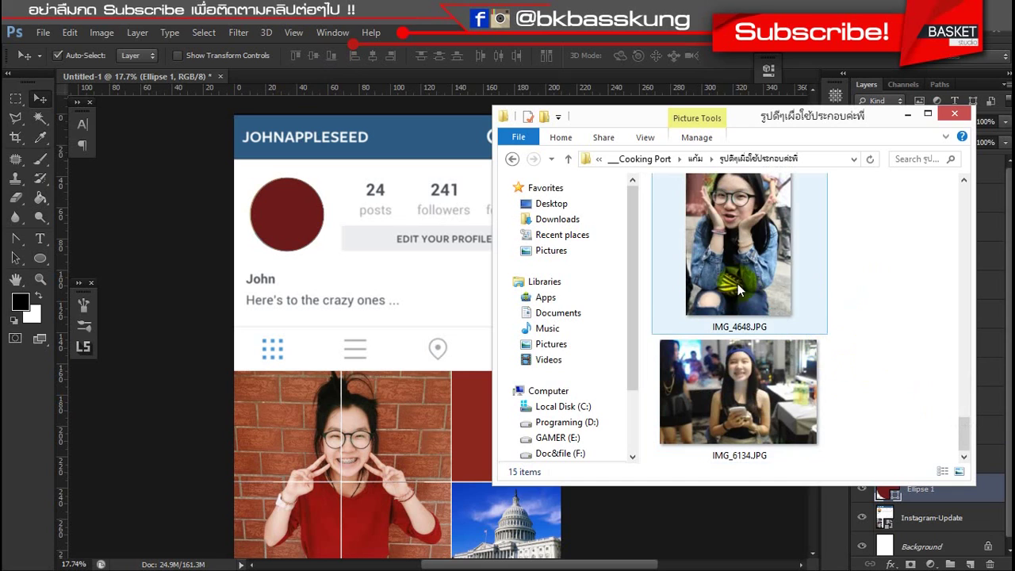
click(774, 326)
- Place IMG_4648 in the mockup and shrink it to about 11.8% over the profile circle
drag(730, 282, 281, 226)
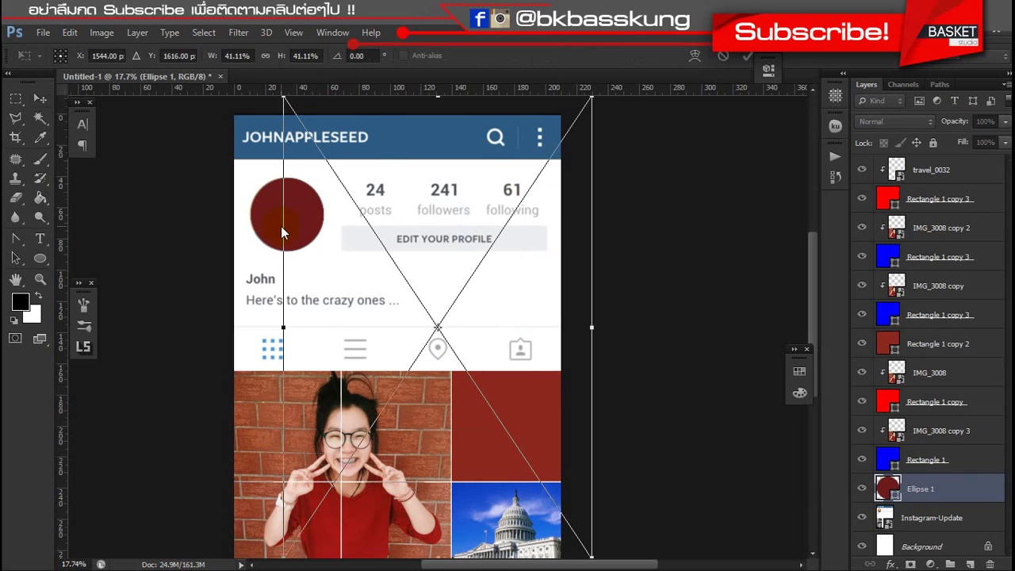
key(Return)
key(ctrl+t)
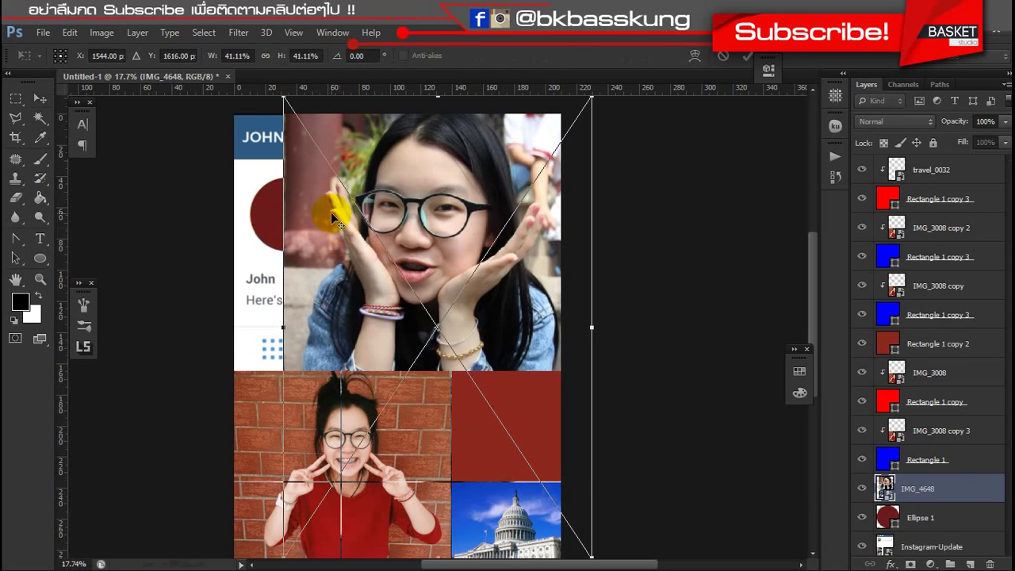
key(ctrl+0)
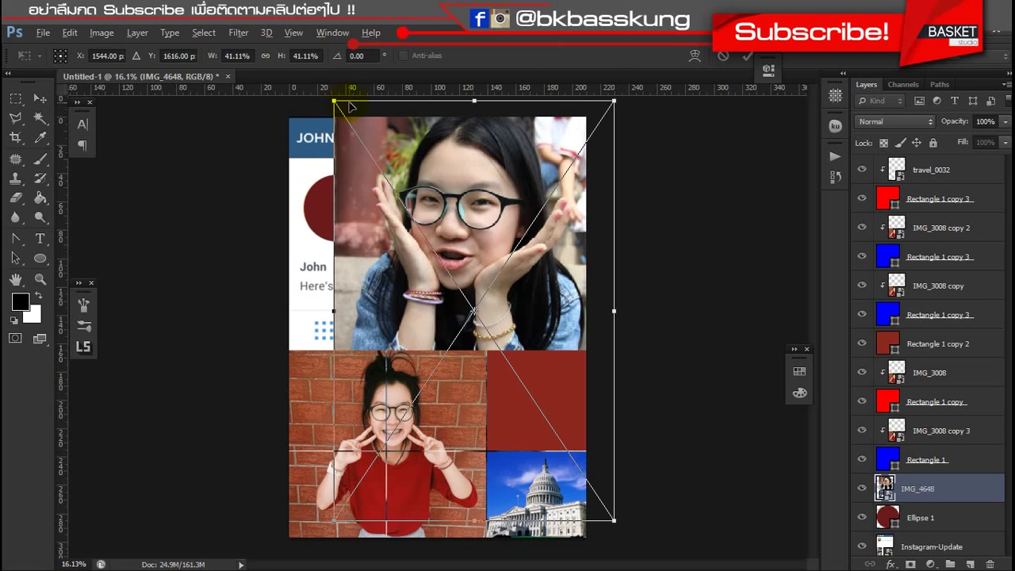
mouse_move(334, 102)
mouse_down()
mouse_move(501, 269)
mouse_move(365, 194)
mouse_up()
key(Return)
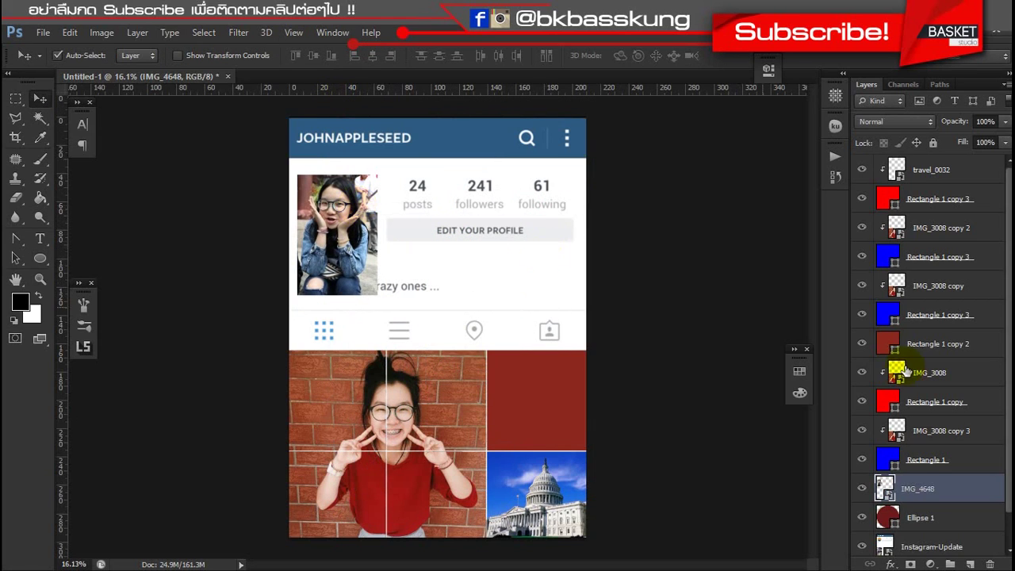
scroll(920, 486, down, 1)
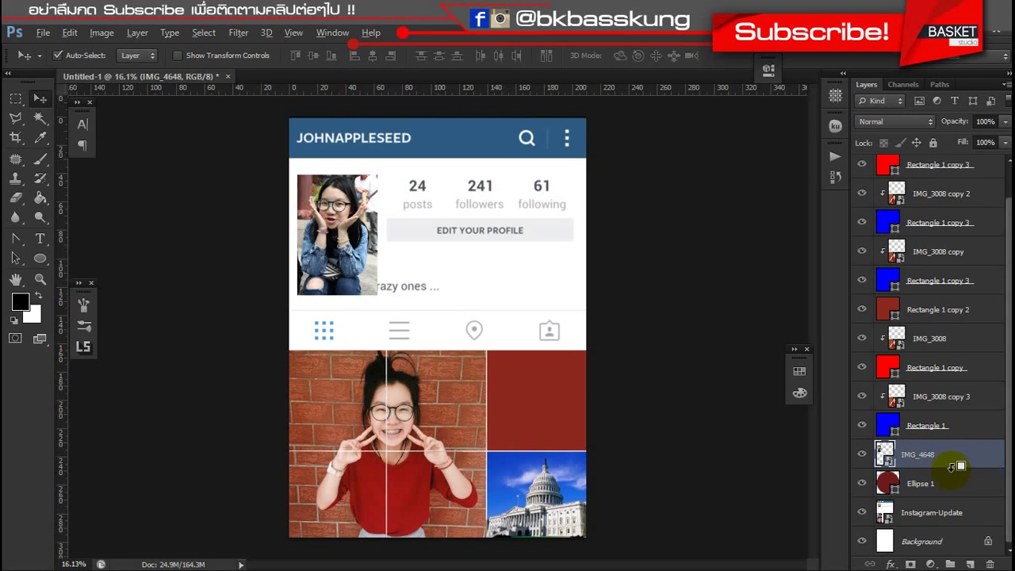
- Clip the IMG_4648 photo into Ellipse 1 with Create Clipping Mask
right_click(912, 444)
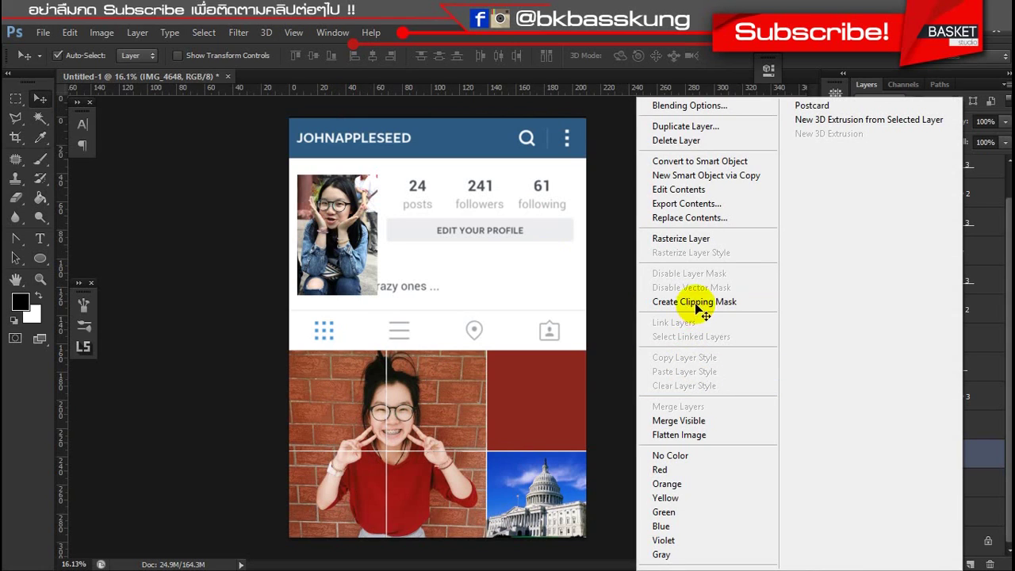
click(698, 303)
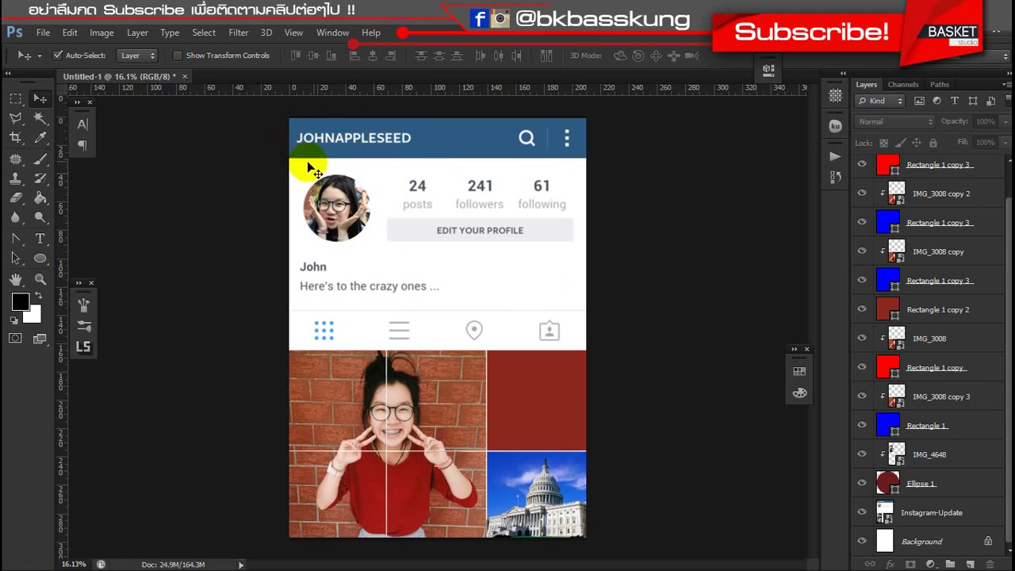
scroll(341, 151, up, 1)
- Select the Instagram-Update layer and zoom in to check the round portrait
click(374, 153)
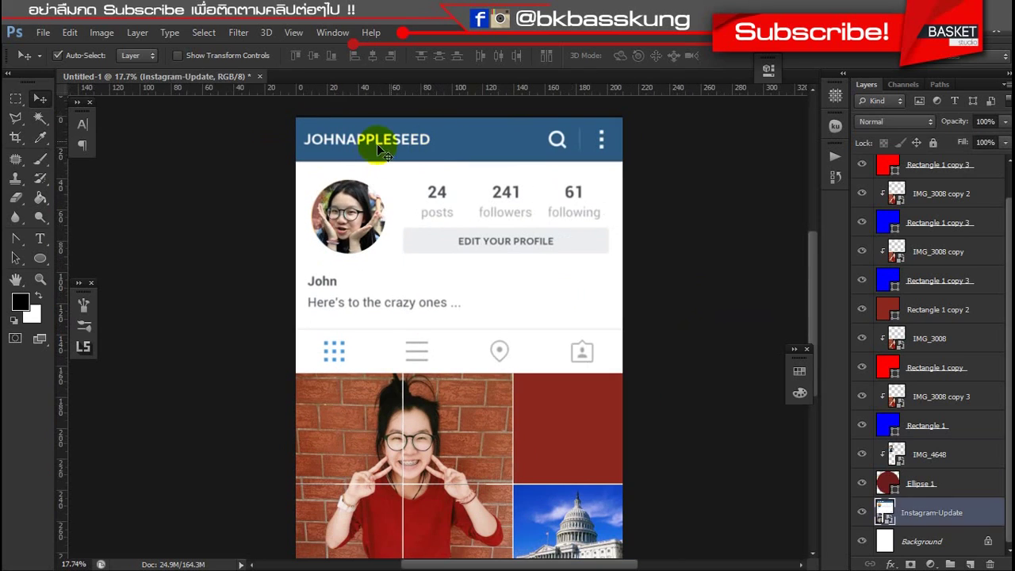
scroll(431, 199, down, 1)
scroll(344, 170, down, 1)
scroll(323, 190, up, 1)
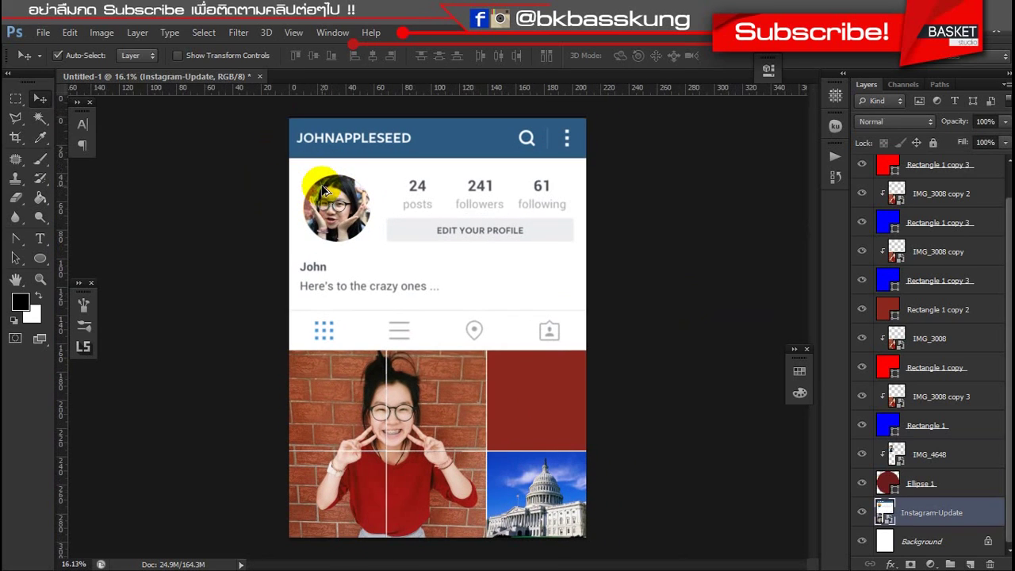
scroll(428, 193, up, 3)
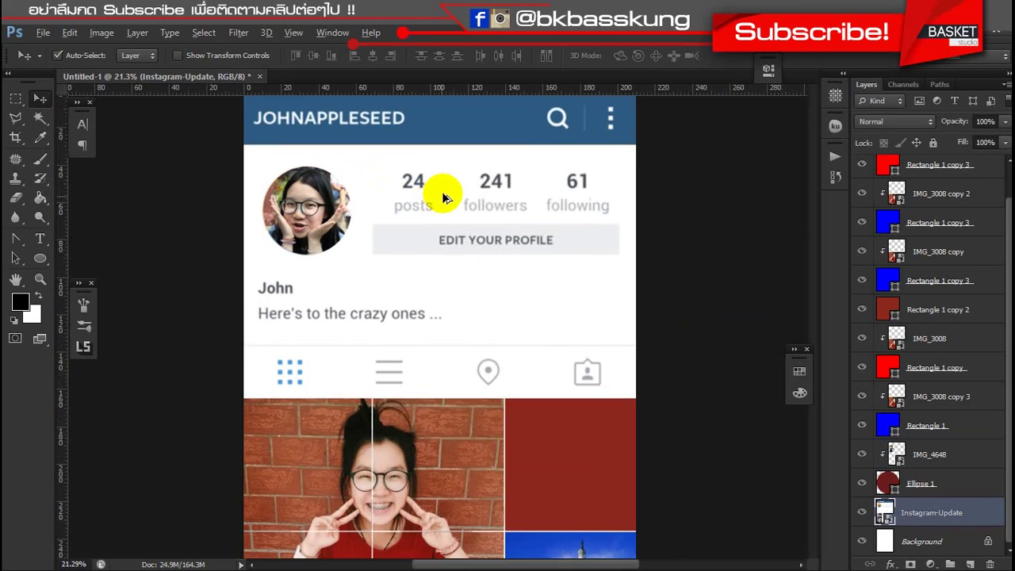
scroll(400, 202, up, 2)
scroll(400, 202, up, 1)
scroll(396, 187, down, 2)
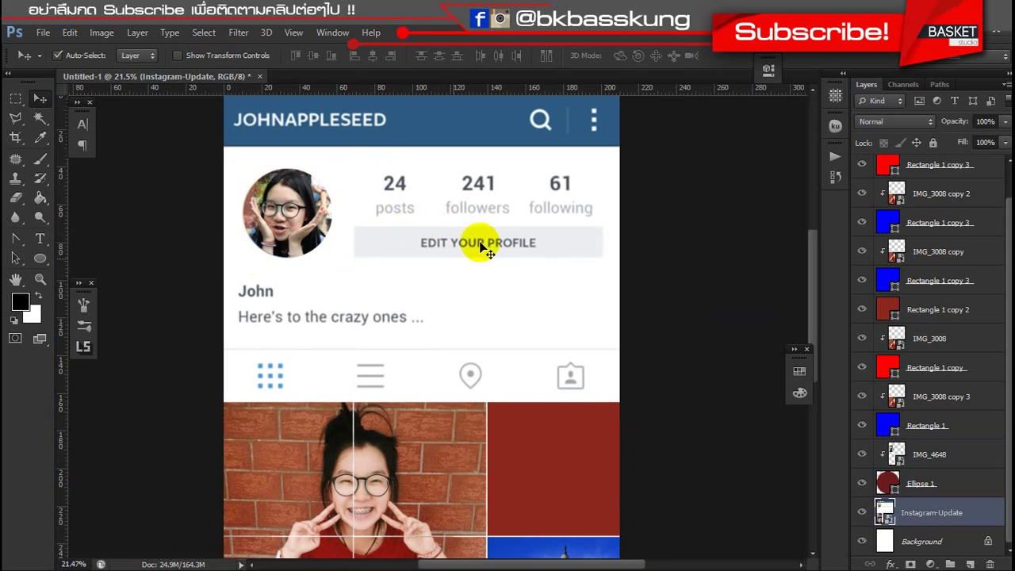
scroll(475, 242, down, 1)
scroll(365, 307, down, 1)
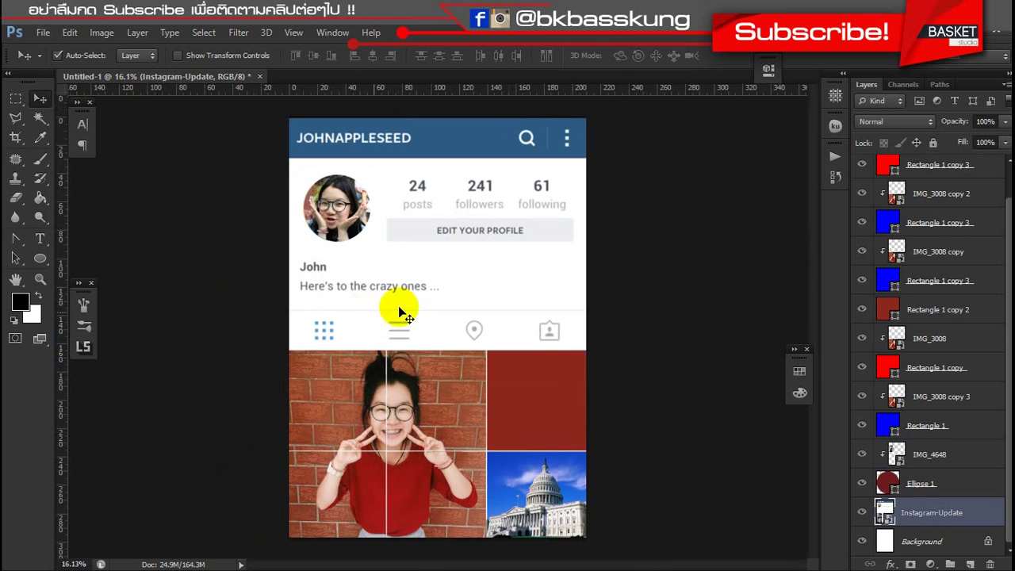
click(634, 243)
scroll(404, 227, up, 1)
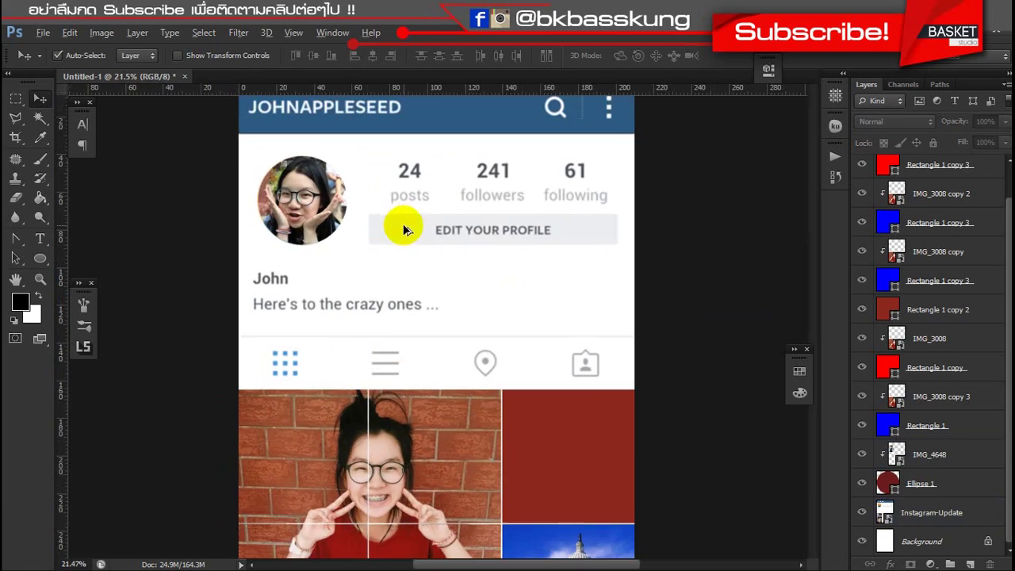
scroll(453, 296, up, 1)
click(453, 297)
scroll(471, 243, up, 2)
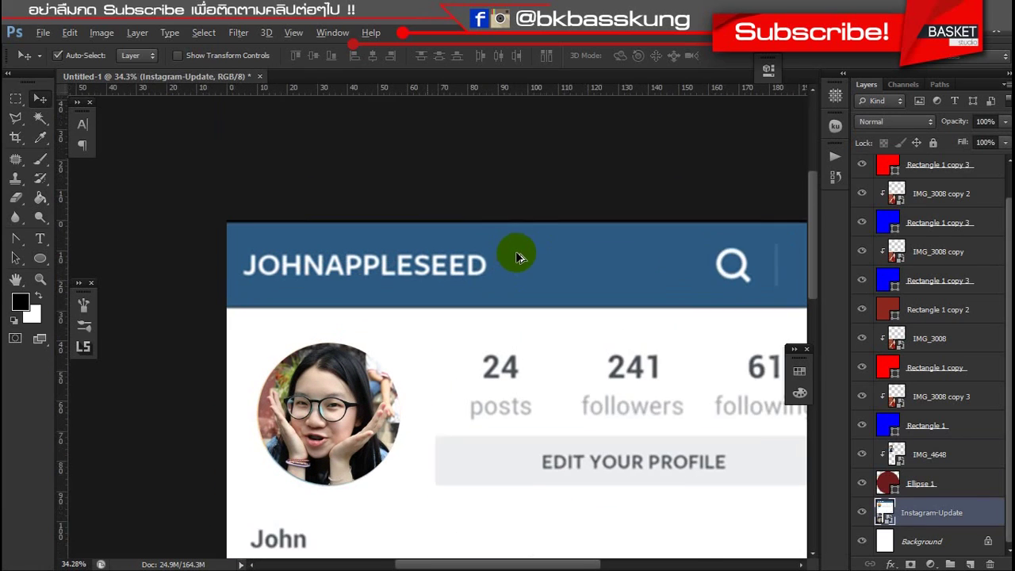
scroll(516, 257, up, 1)
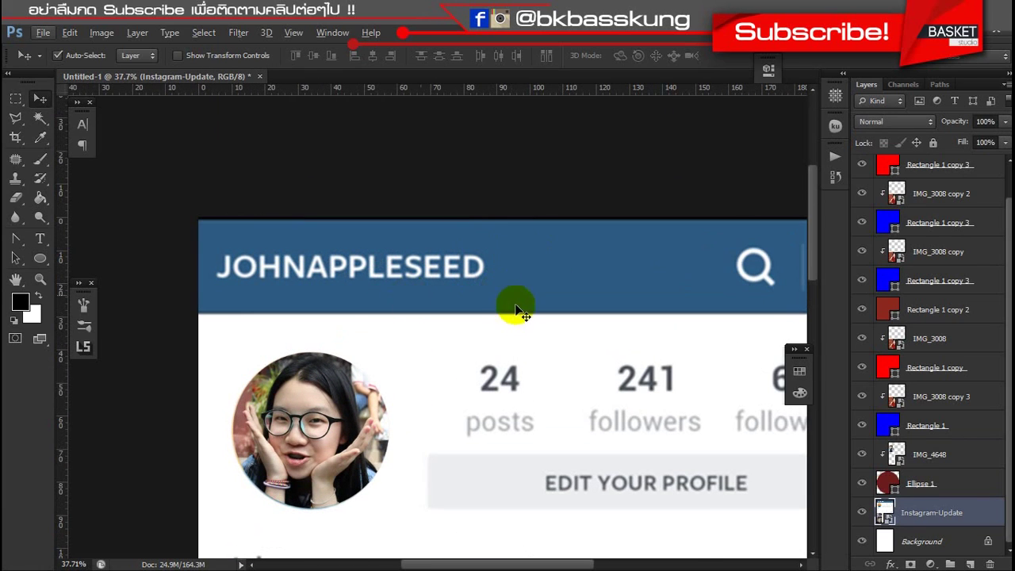
- Add a new Layer 1 and marquee-select the JOHNAPPLESEED username area
double_click(971, 563)
key(ctrl+e)
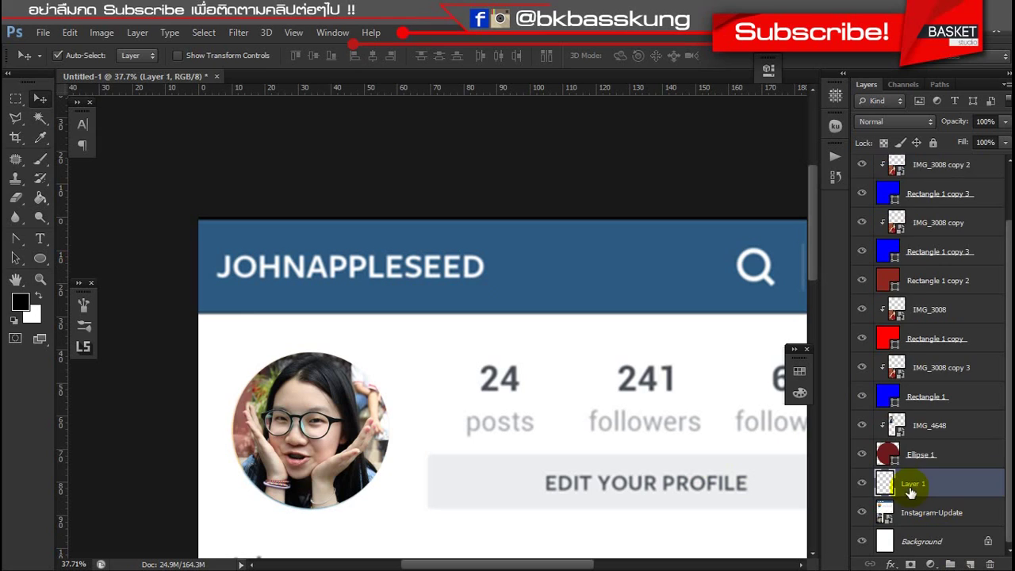
click(12, 103)
drag(207, 236, 502, 292)
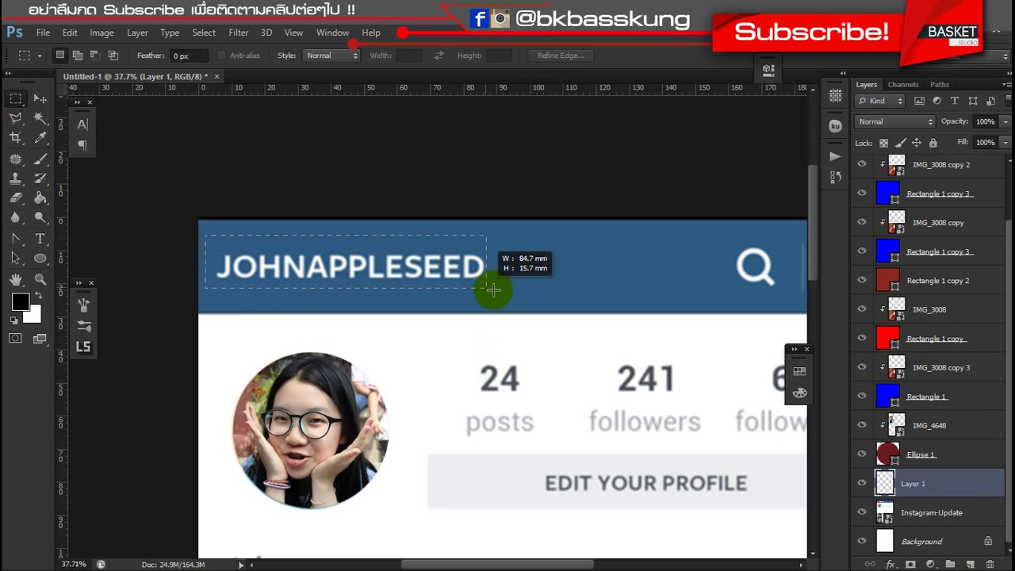
- Sample the header blue with the Eyedropper and fill the selection with it
click(40, 159)
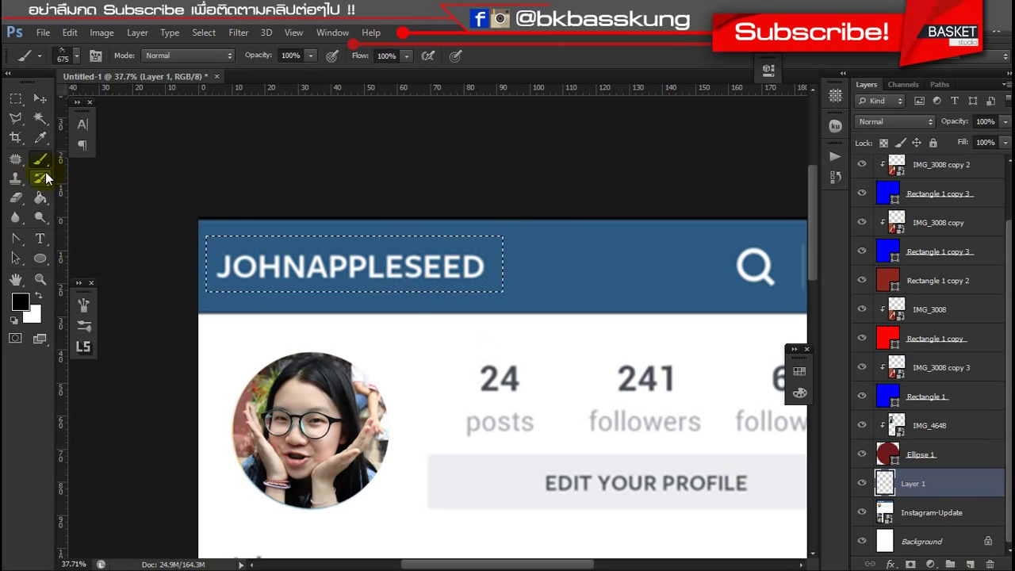
click(40, 137)
click(550, 274)
click(40, 98)
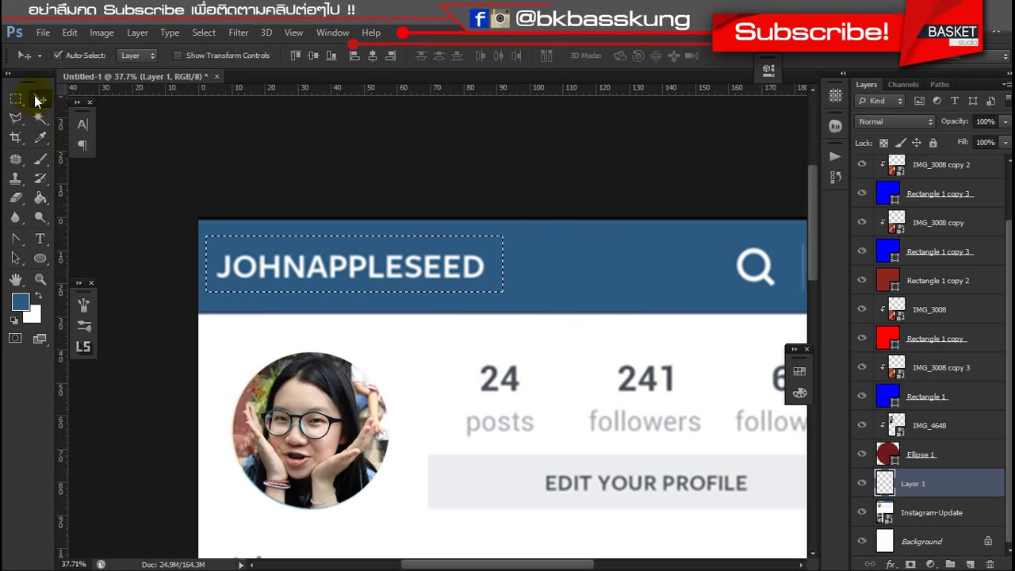
click(107, 33)
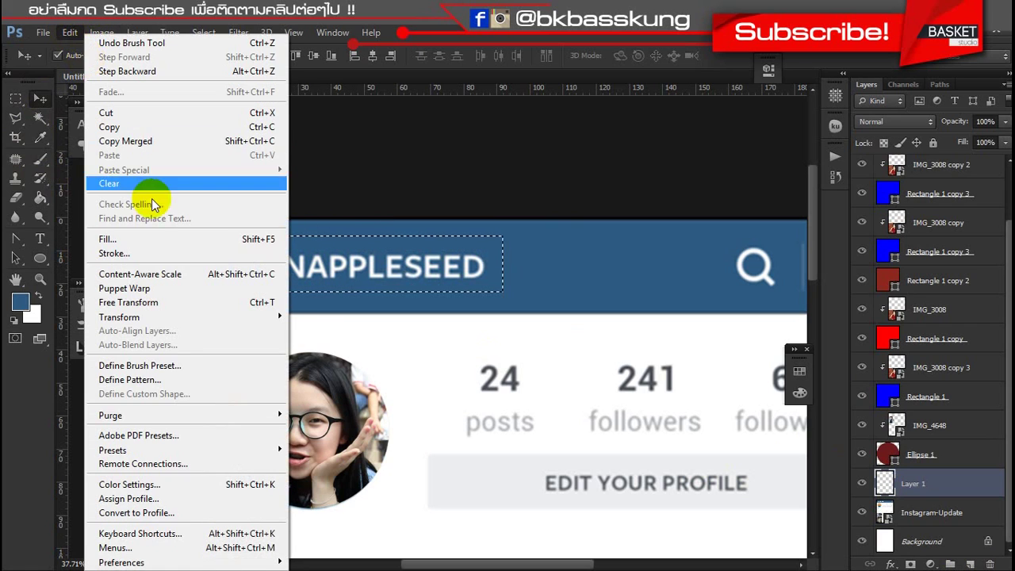
click(190, 238)
click(594, 153)
key(v)
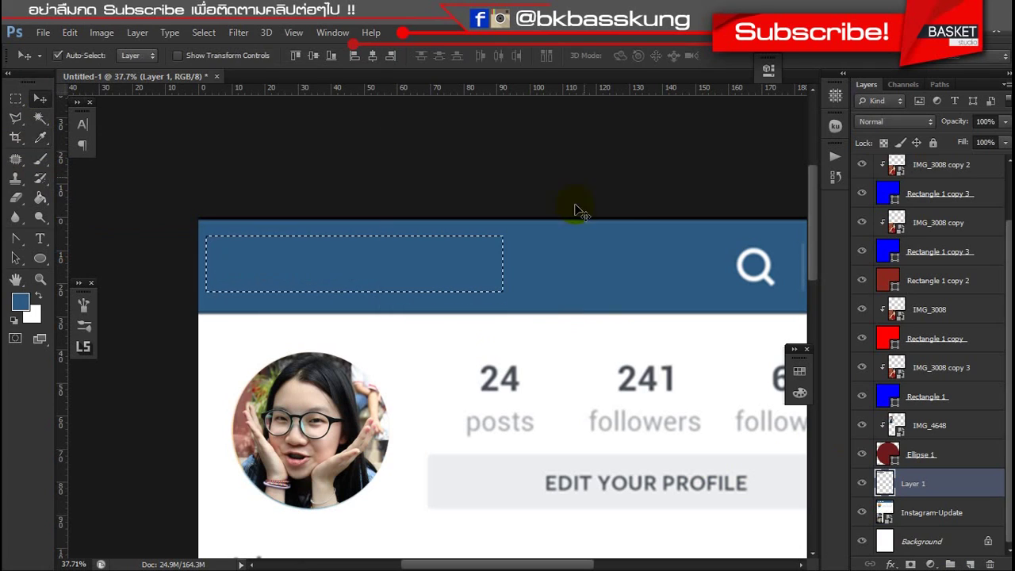
click(600, 255)
- Deselect, make white the foreground colour, and marquee the John name and bio text
click(26, 104)
key(ctrl+d)
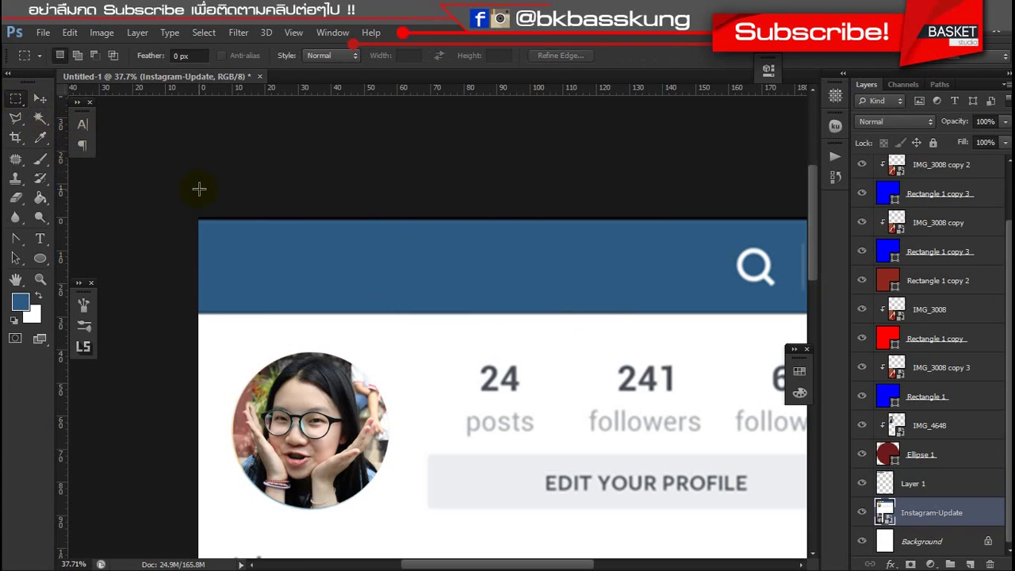
scroll(410, 317, down, 2)
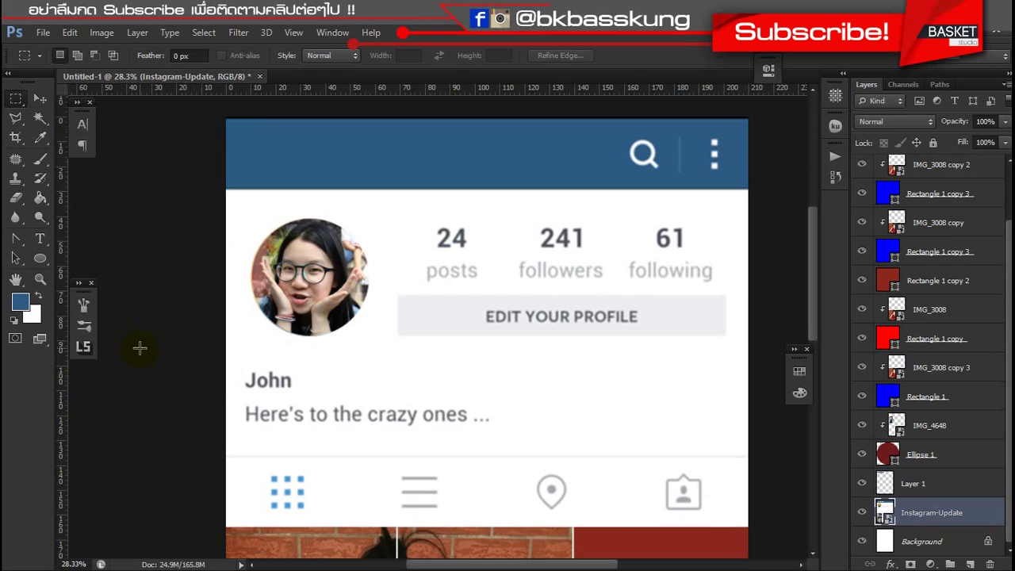
key(x)
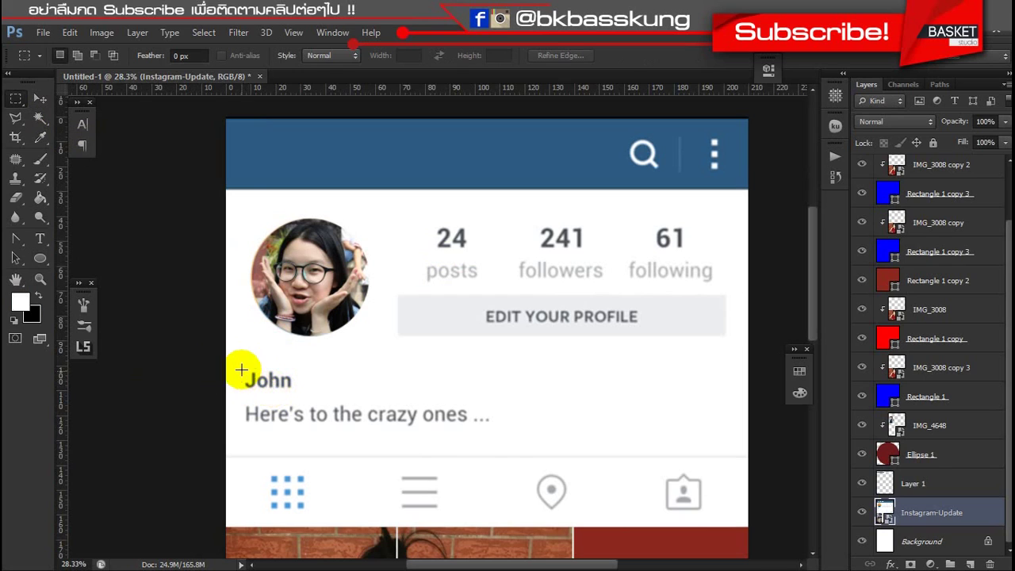
drag(240, 362, 505, 430)
click(497, 404)
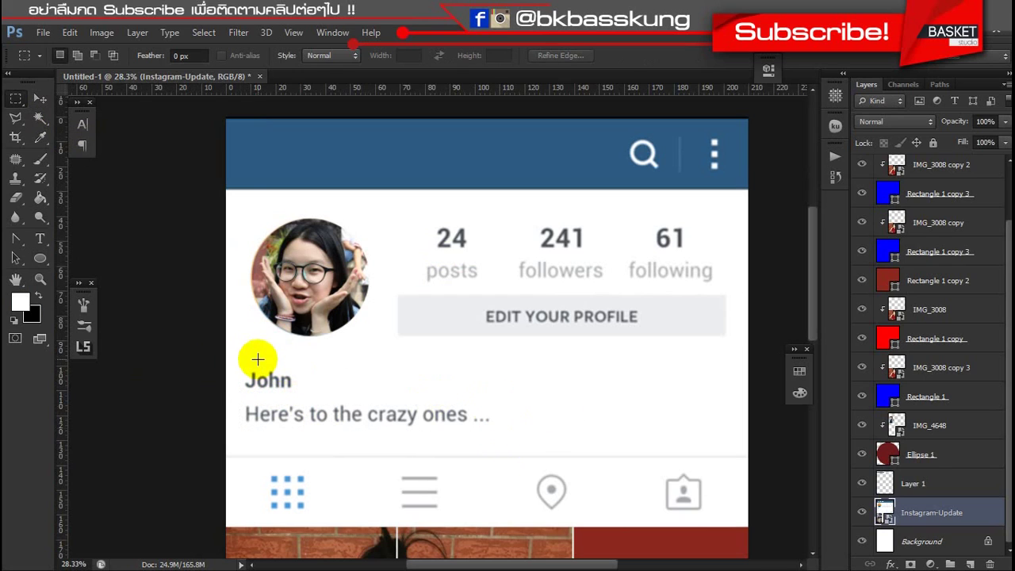
drag(237, 358, 505, 434)
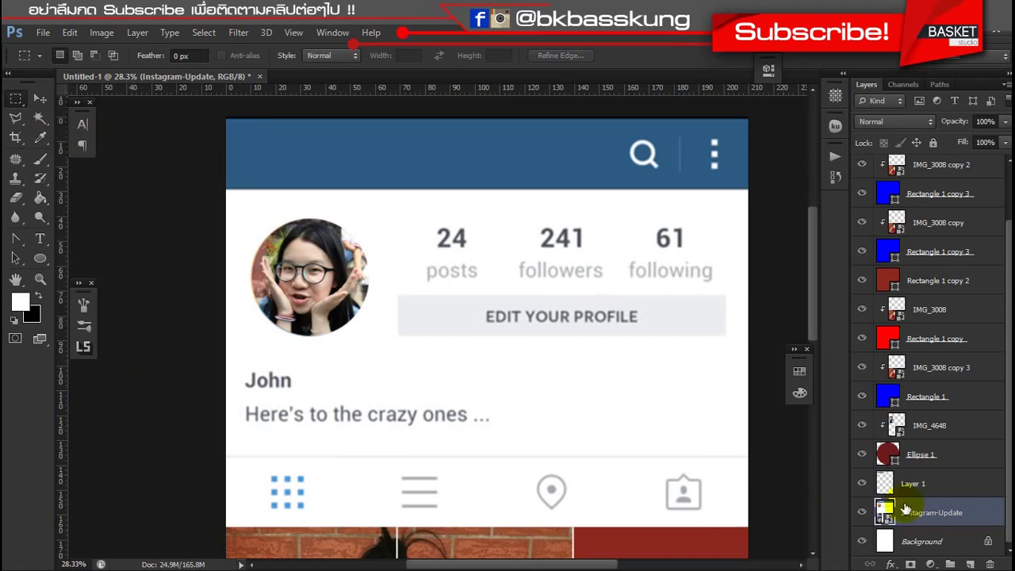
- On Layer 1, select the bio block and the 24, 241, 61 counts and fill them white
click(948, 483)
drag(386, 432, 516, 437)
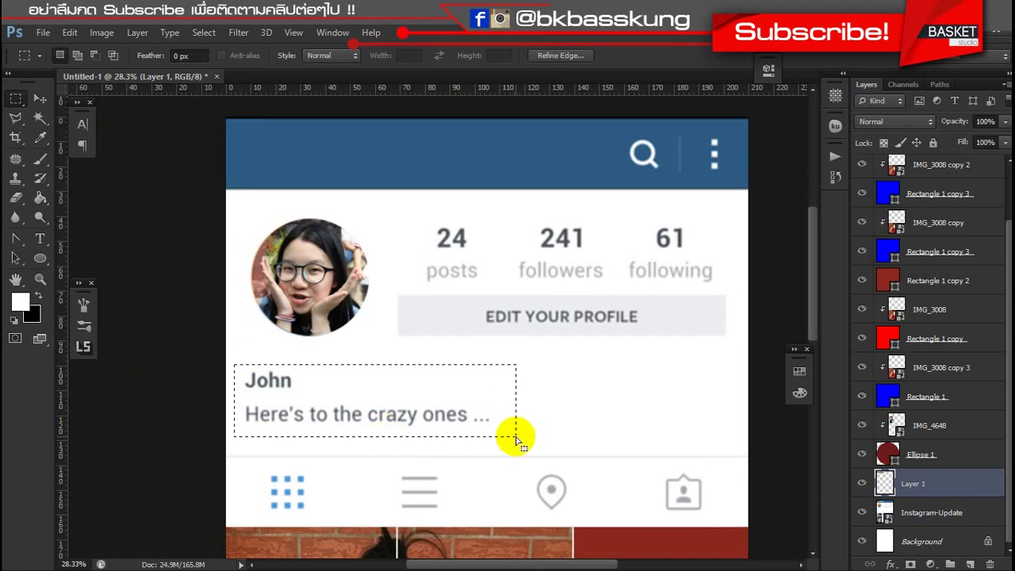
drag(409, 219, 490, 253)
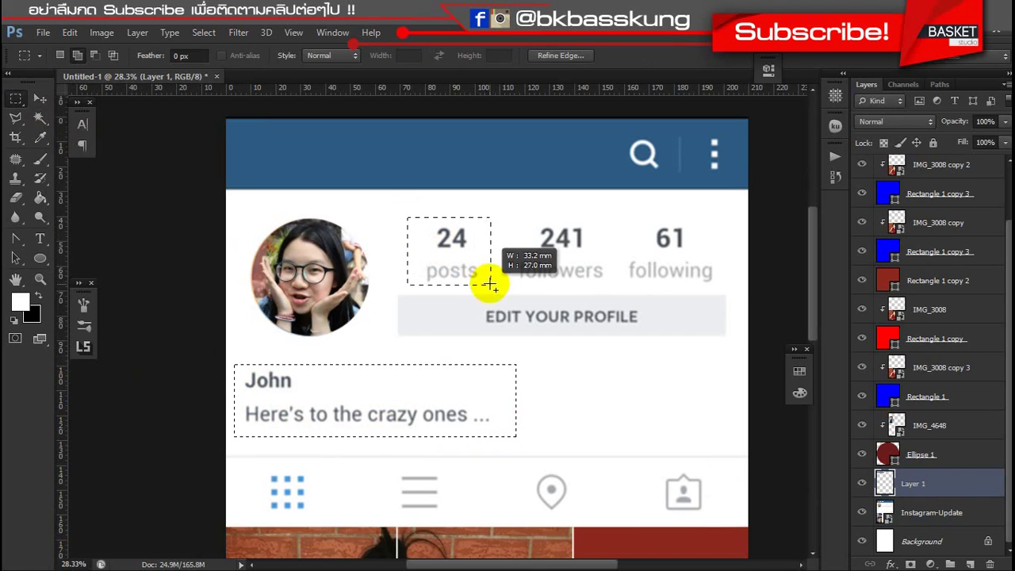
drag(514, 214, 592, 253)
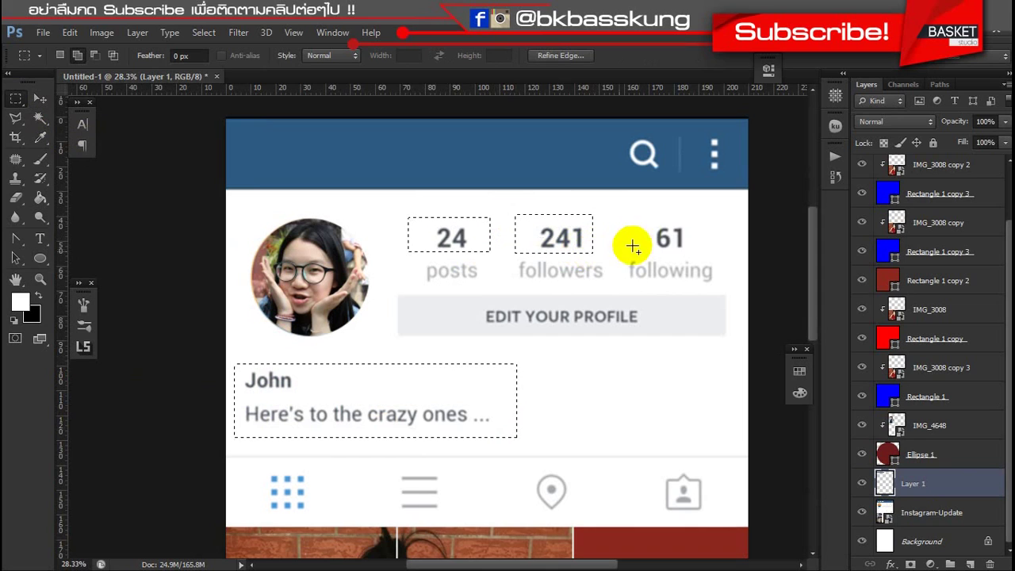
drag(637, 220, 697, 256)
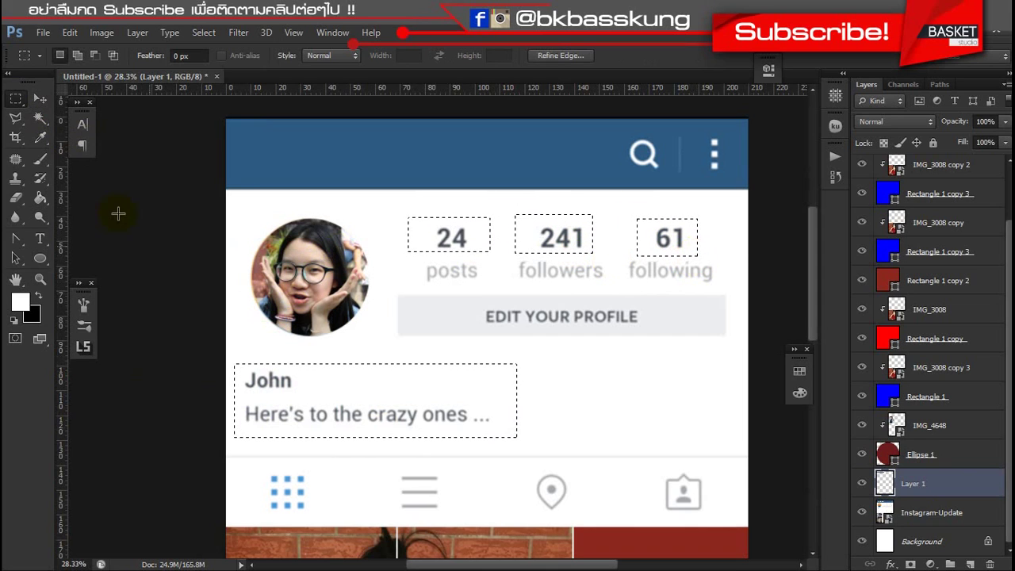
click(79, 34)
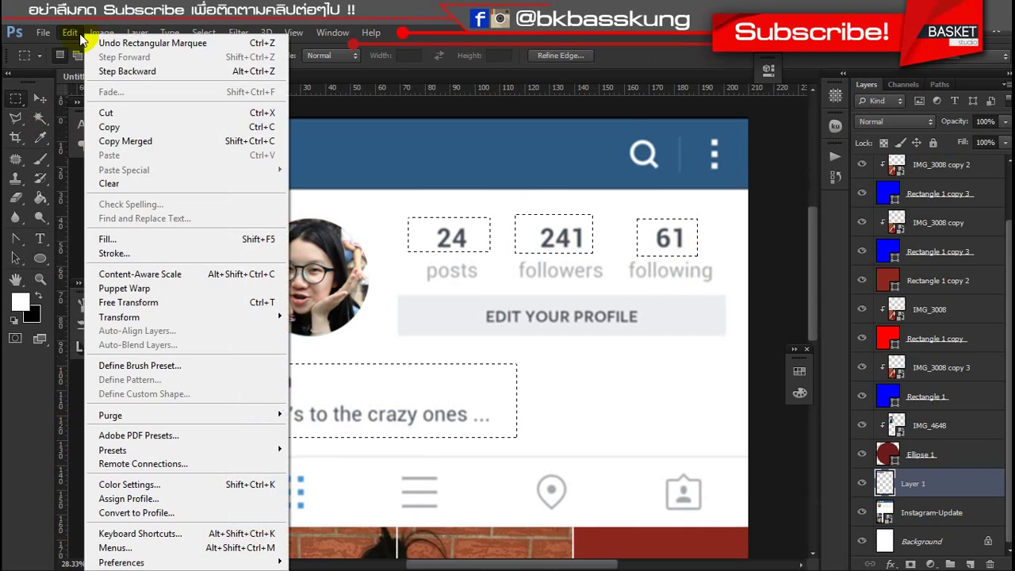
click(140, 241)
click(594, 152)
key(m)
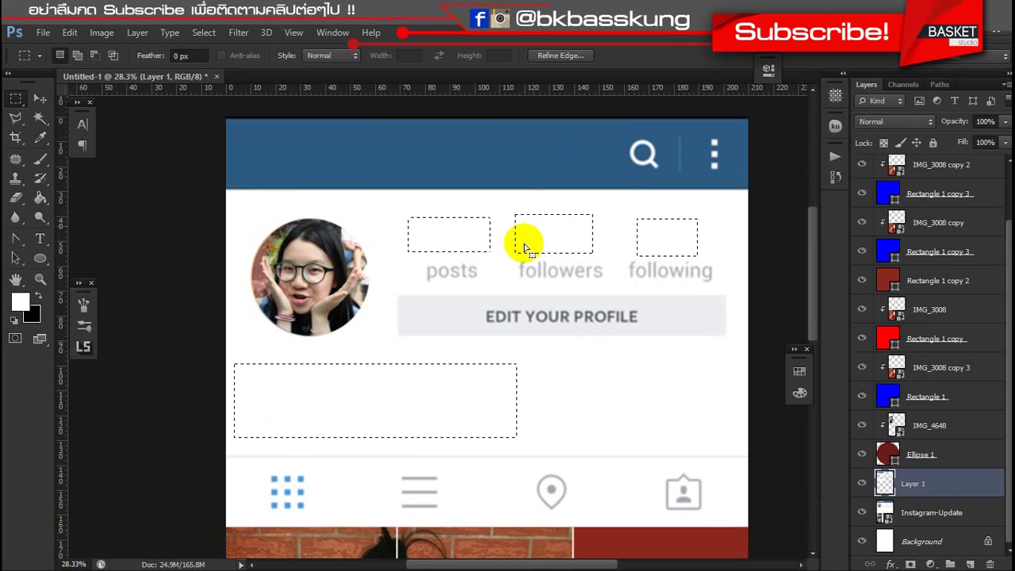
click(113, 170)
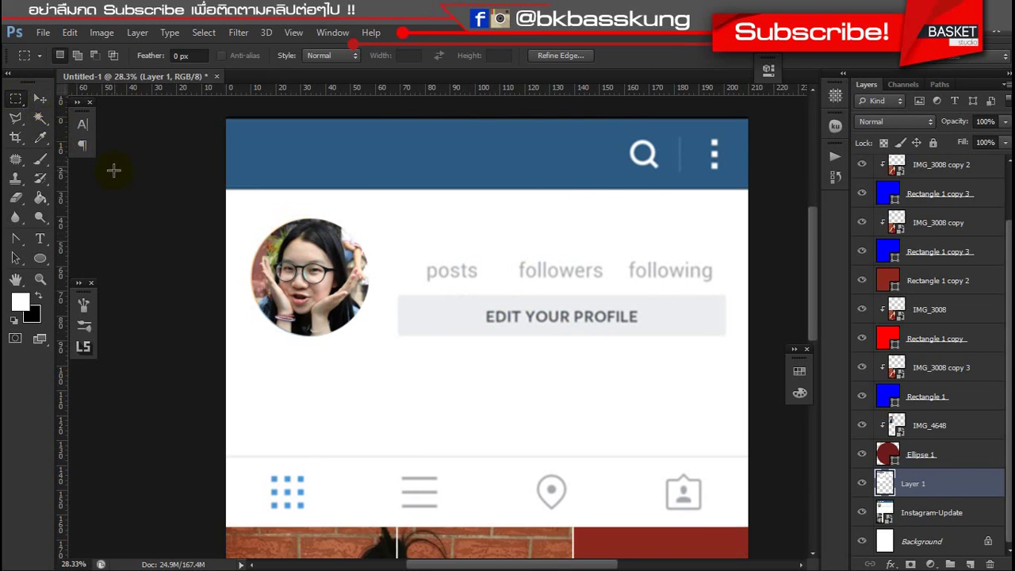
- Add the name Kamsai in white PSL Kanda Pro Bold text to the header bar
click(44, 100)
scroll(244, 256, down, 1)
scroll(362, 295, down, 1)
scroll(301, 245, down, 1)
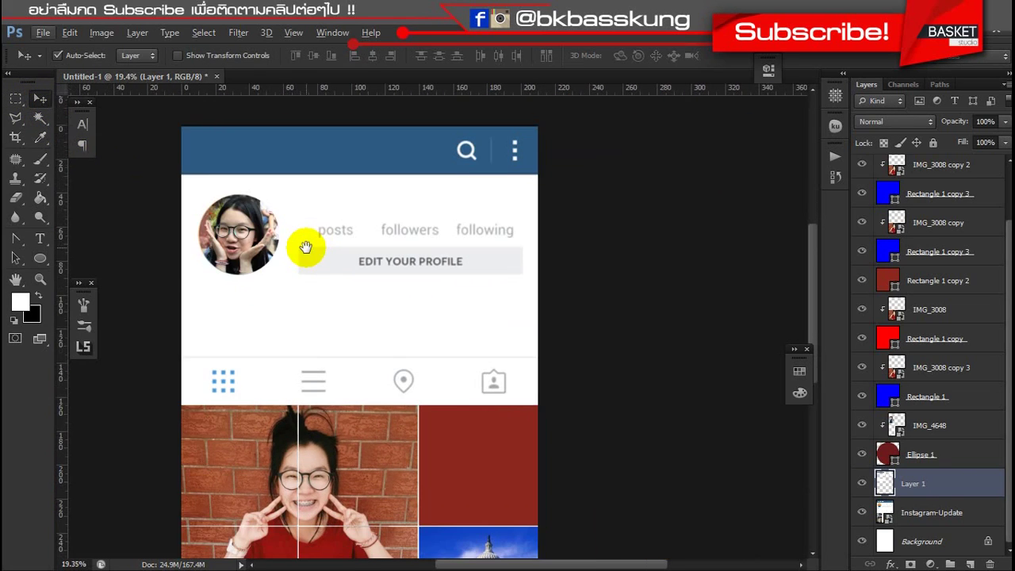
scroll(313, 263, down, 1)
scroll(314, 264, down, 1)
key(t)
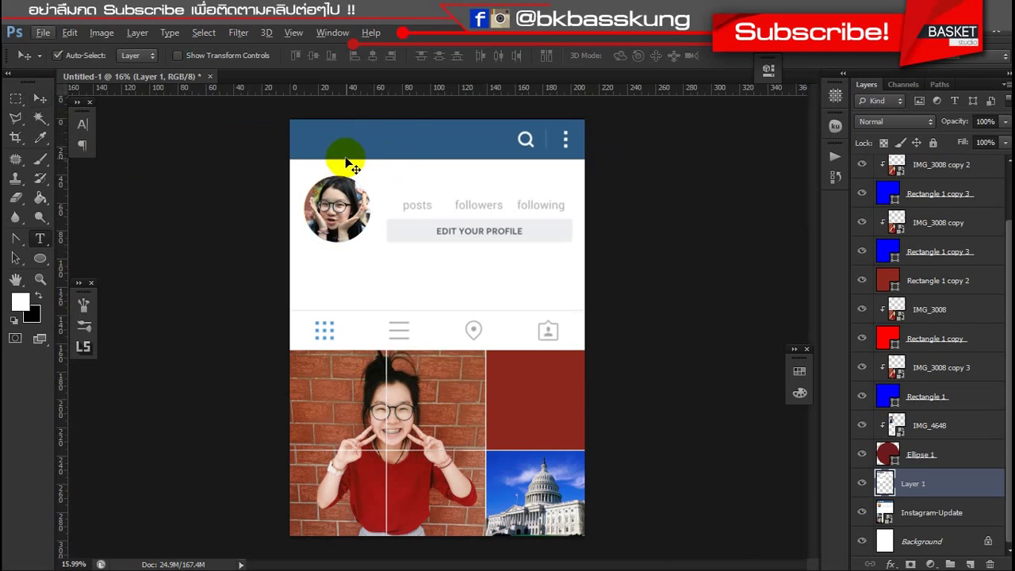
key(alt+t)
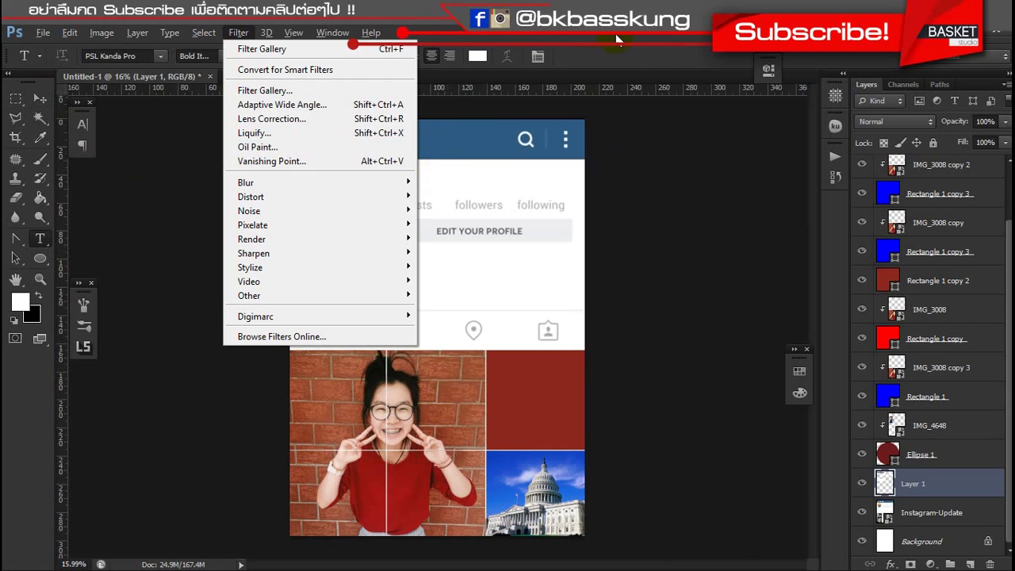
key(Escape)
click(304, 148)
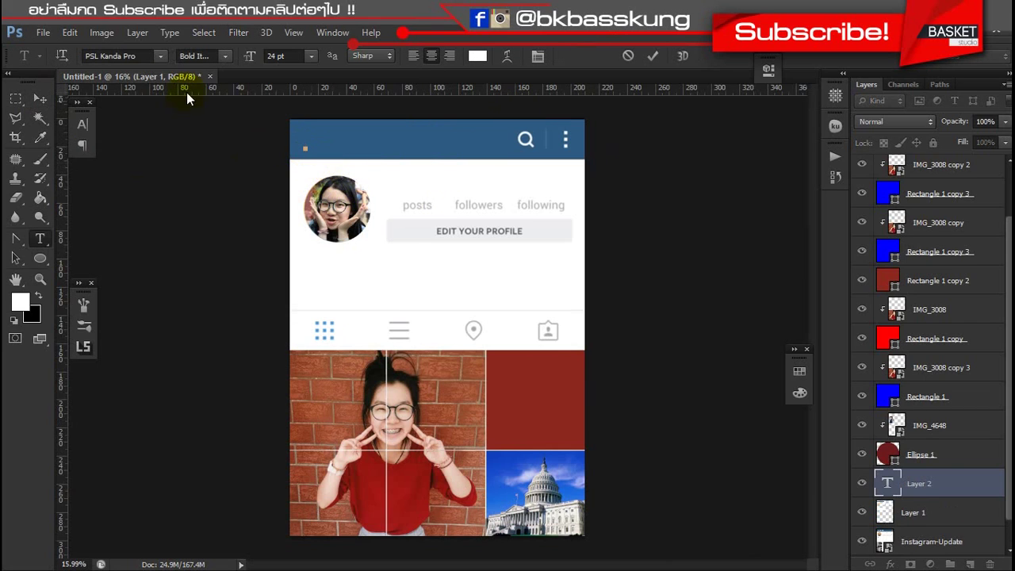
click(465, 139)
text(Kamsai)
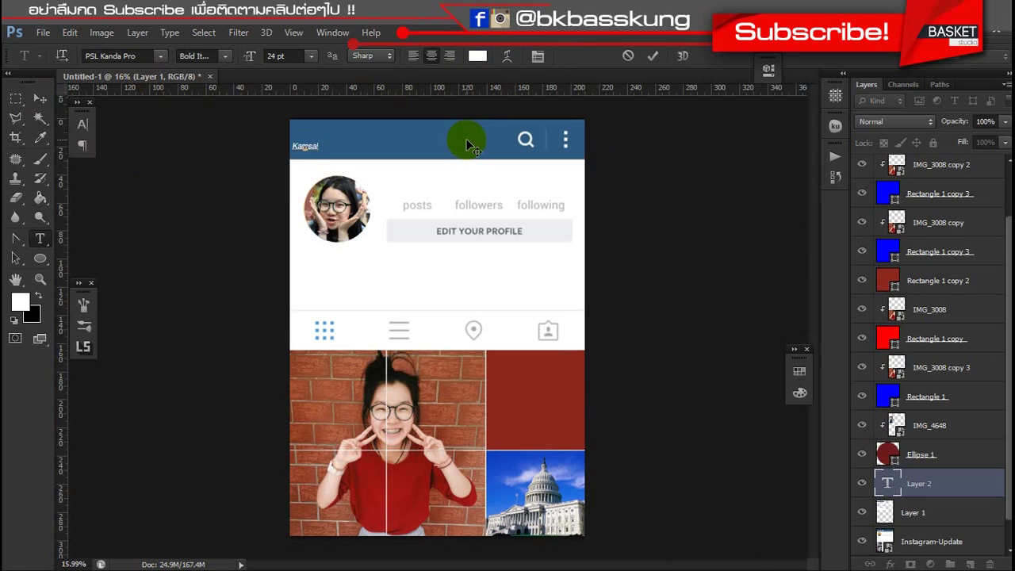
key(ctrl+a)
click(218, 57)
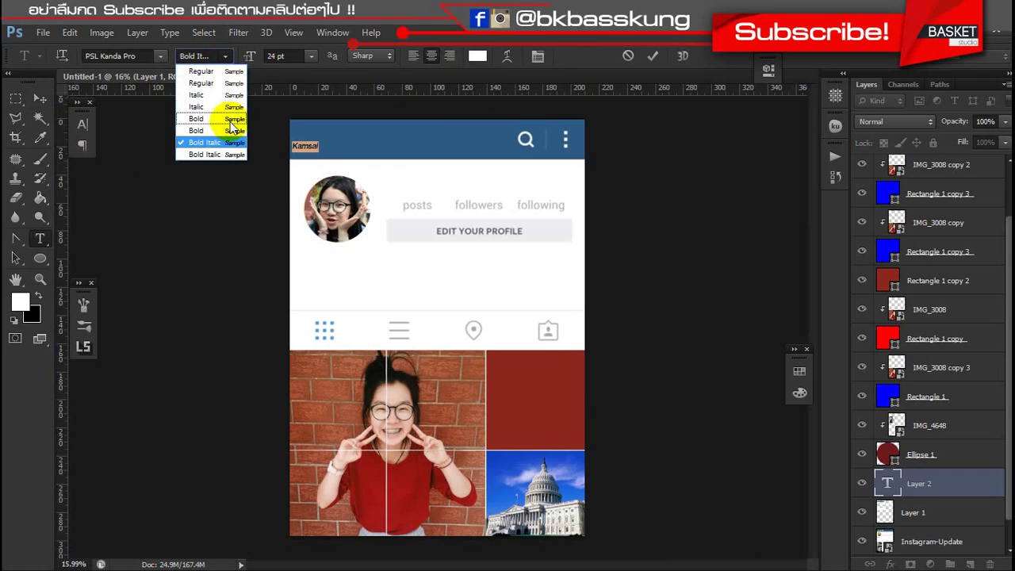
click(230, 105)
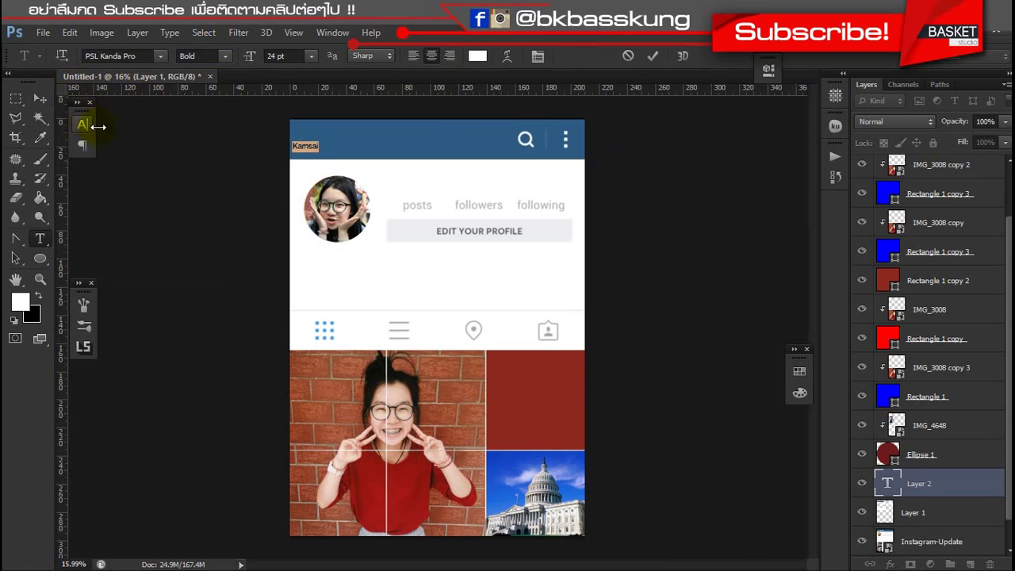
click(37, 101)
mouse_move(300, 162)
mouse_down()
mouse_move(312, 150)
mouse_move(380, 169)
mouse_move(367, 141)
mouse_move(366, 153)
mouse_move(348, 149)
mouse_up()
- Resize the Kamsai text with Free Transform and duplicate its layer
key(ctrl+t)
key(Return)
key(ctrl+t)
key(Return)
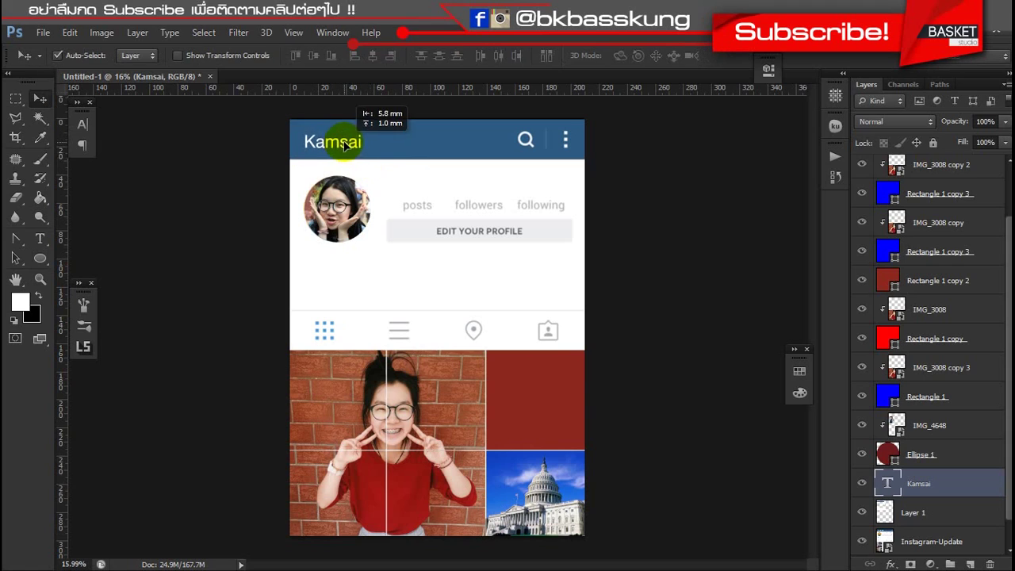
key(ctrl+j)
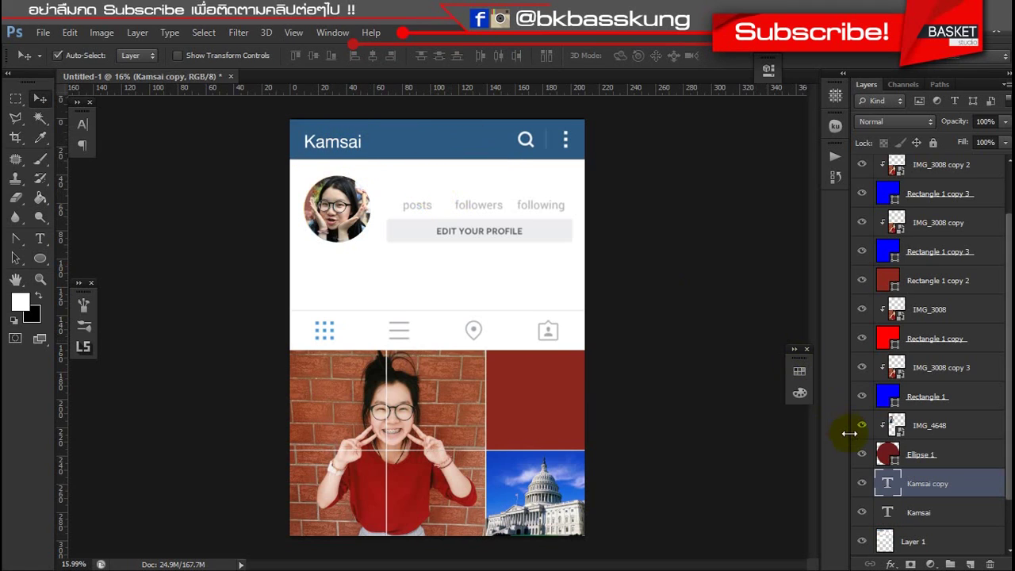
- Colour the Kamsai copy dark grey 2b2a2a, move it to the stats row, and retype it as 6
key(t)
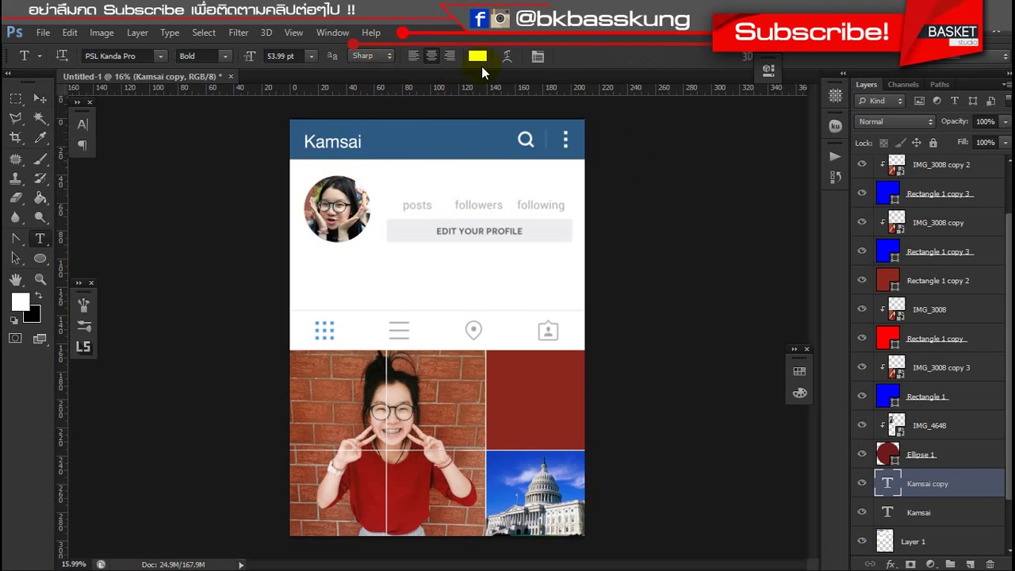
click(476, 55)
drag(351, 234, 352, 245)
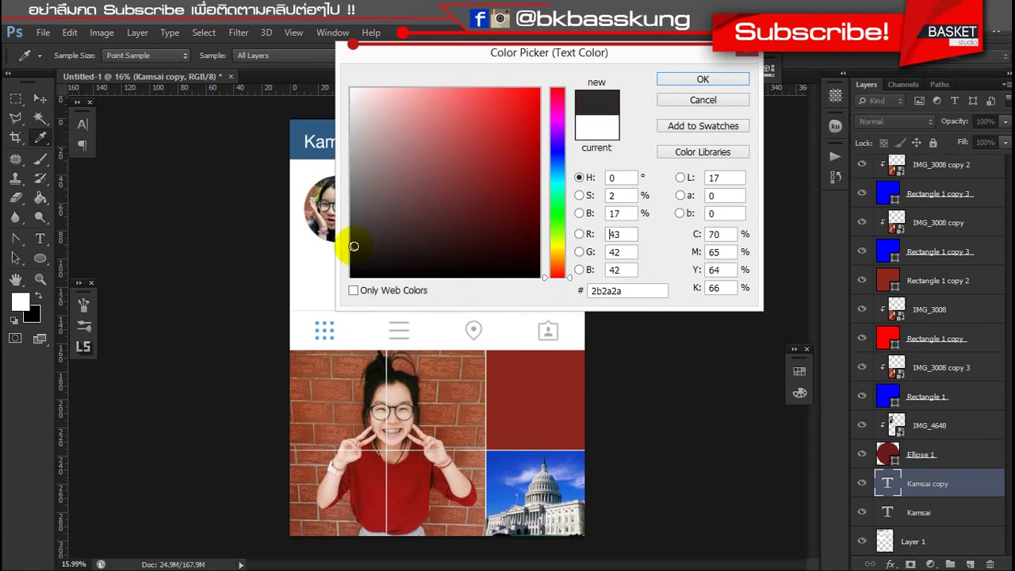
click(675, 77)
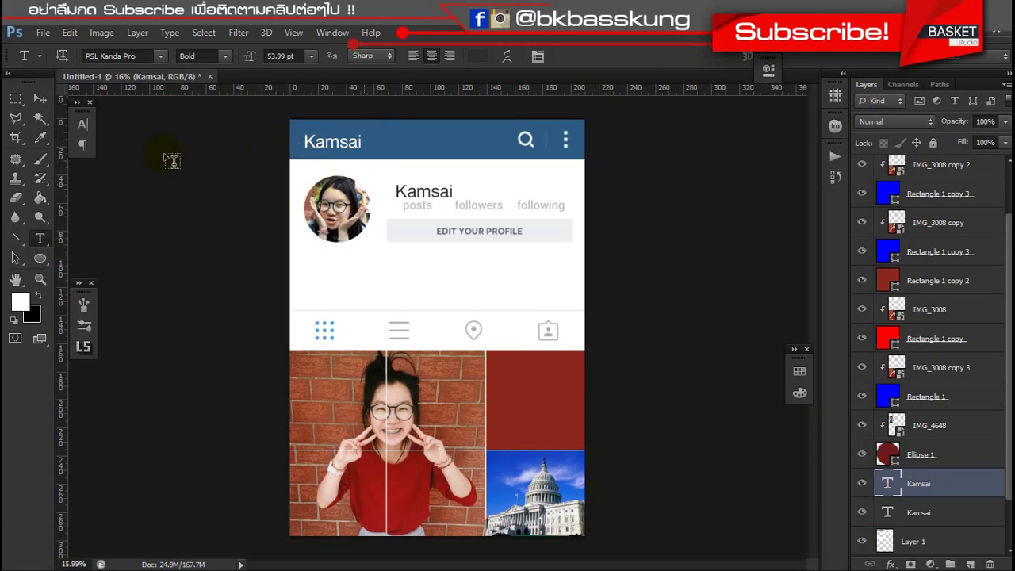
key(v)
drag(416, 188, 415, 186)
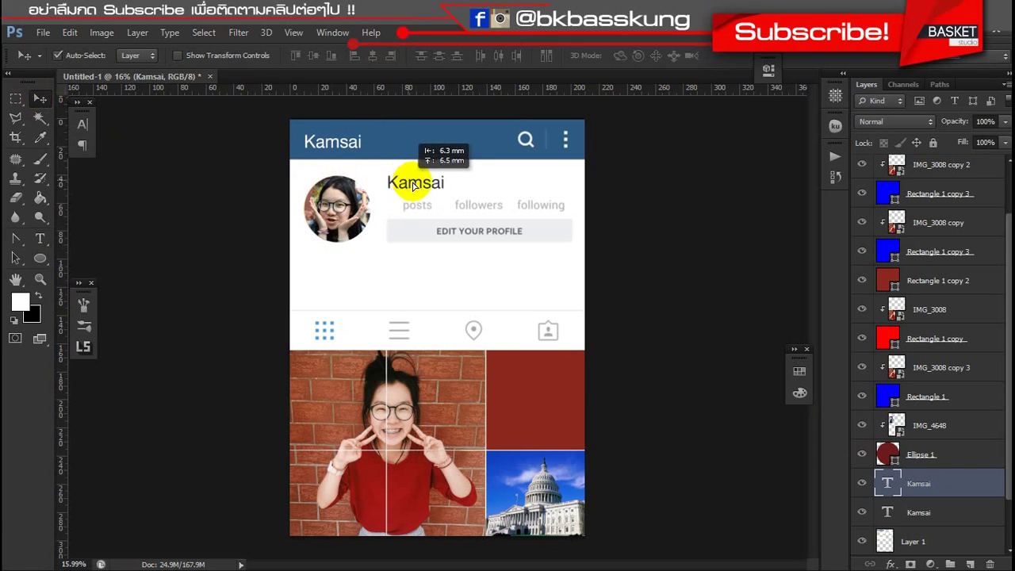
double_click(420, 188)
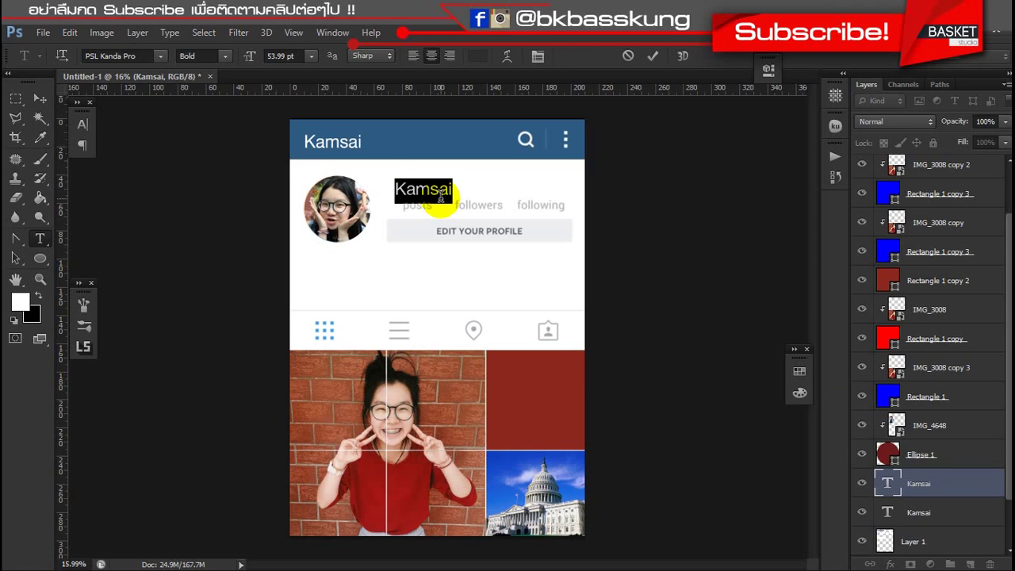
text(6)
click(40, 98)
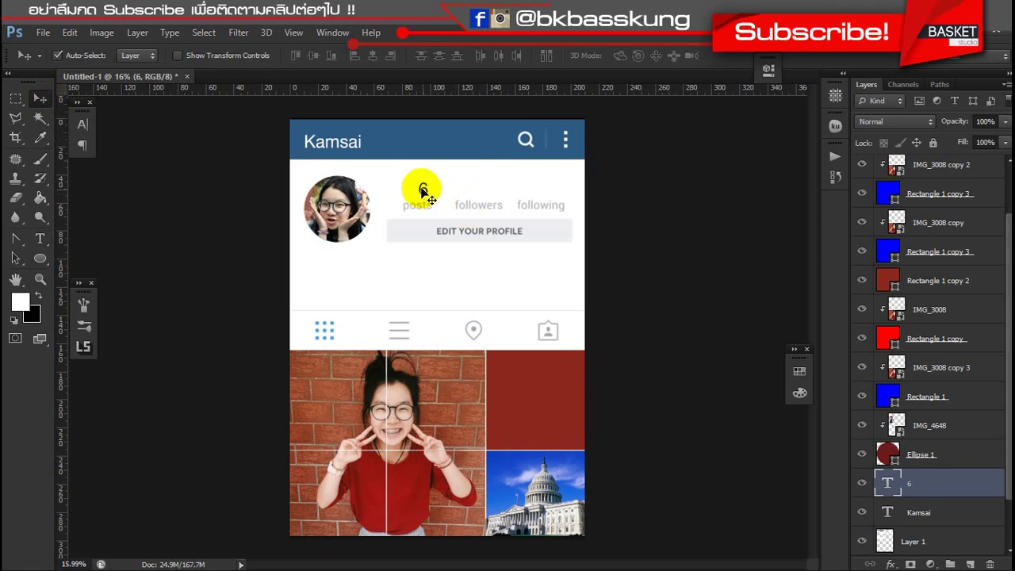
- Place the 6 above posts and add copies reading 689 above followers and 1 above following
drag(424, 191, 477, 188)
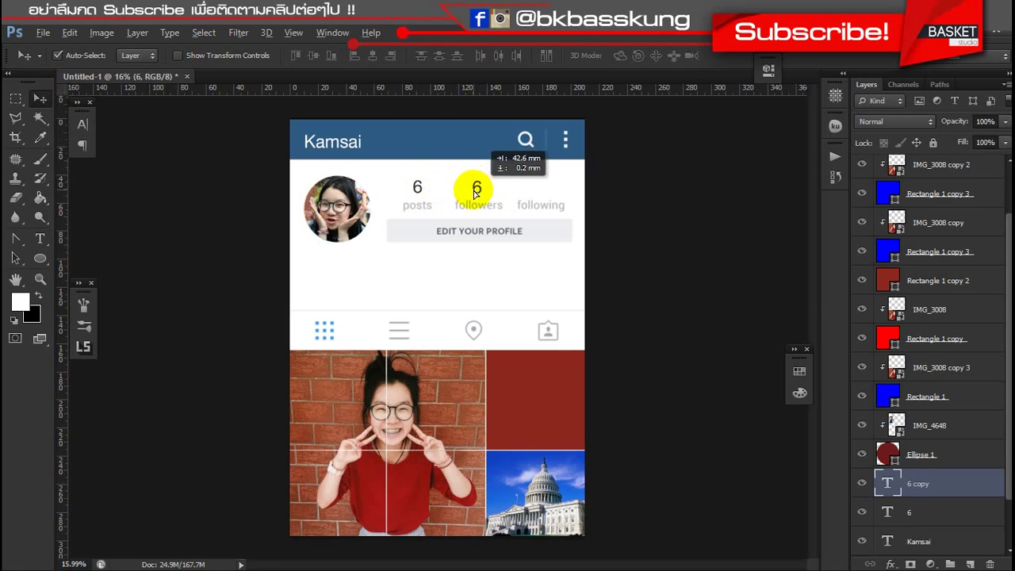
key(t)
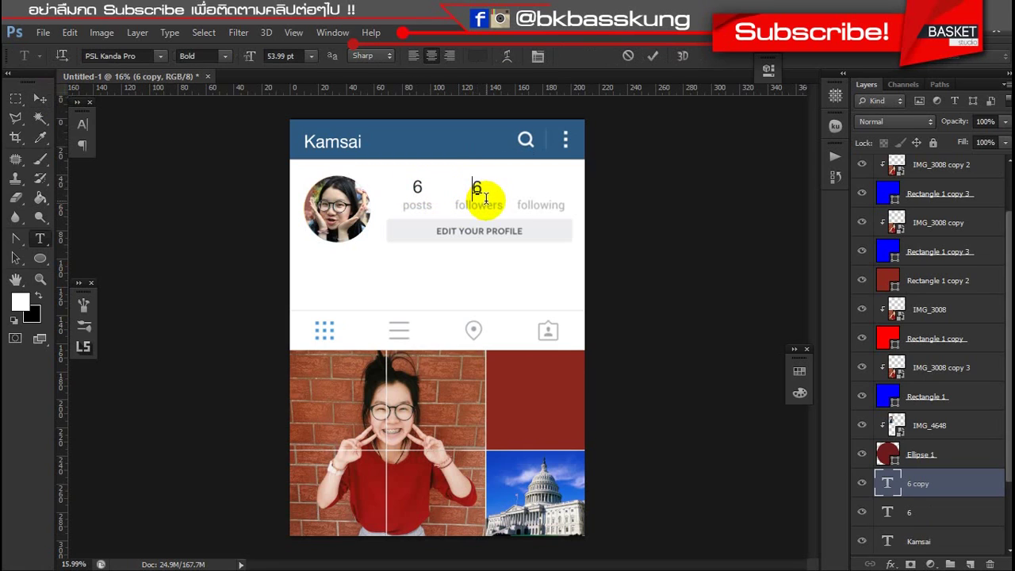
double_click(482, 194)
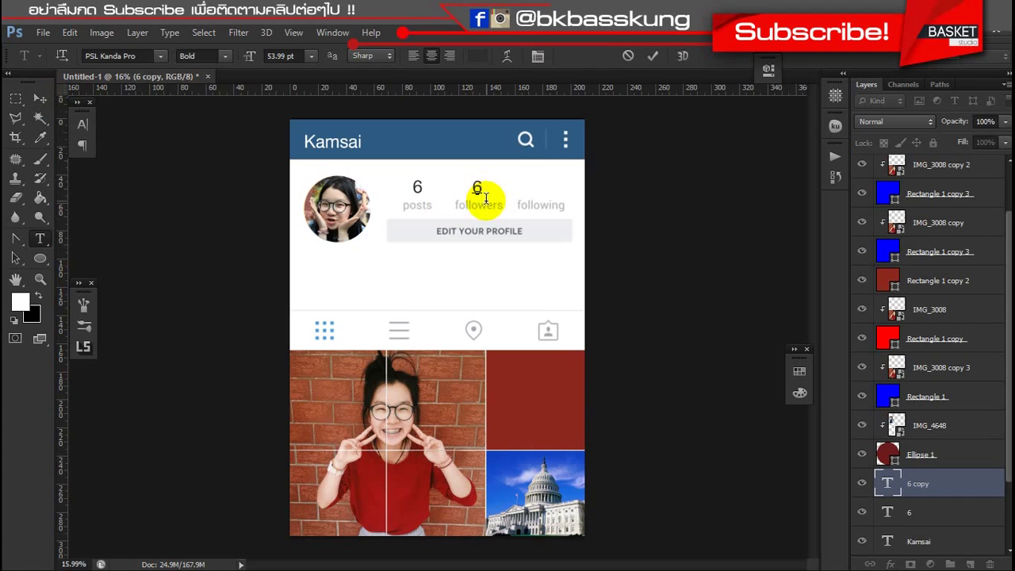
text(89)
click(40, 98)
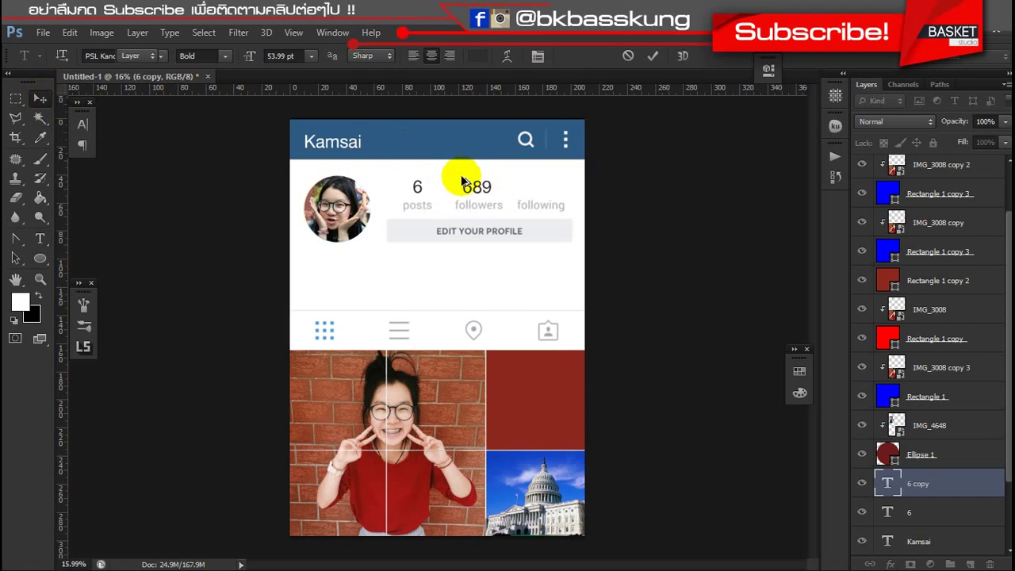
alt+drag(495, 191, 559, 193)
key(t)
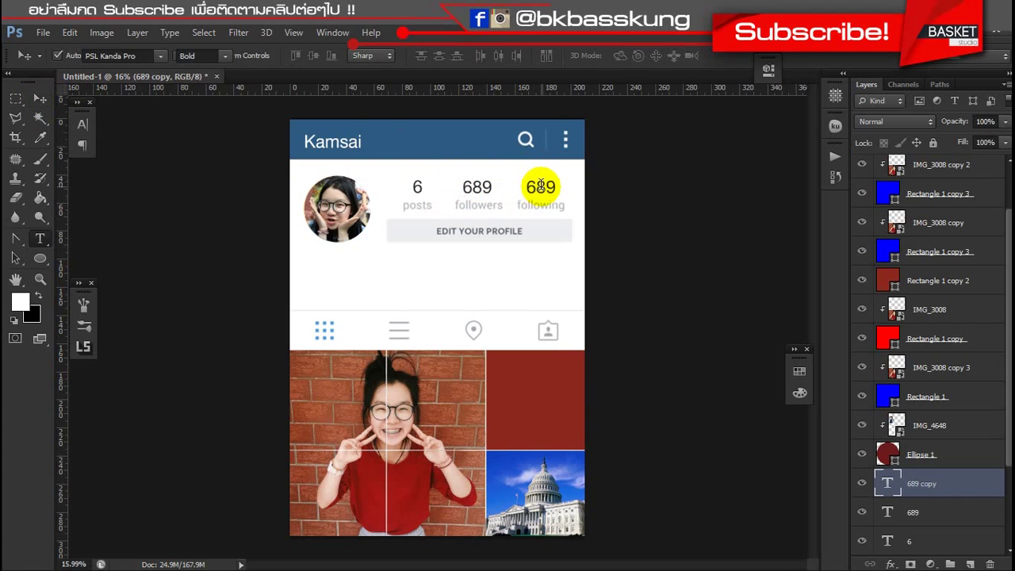
key(ctrl+a)
text(1)
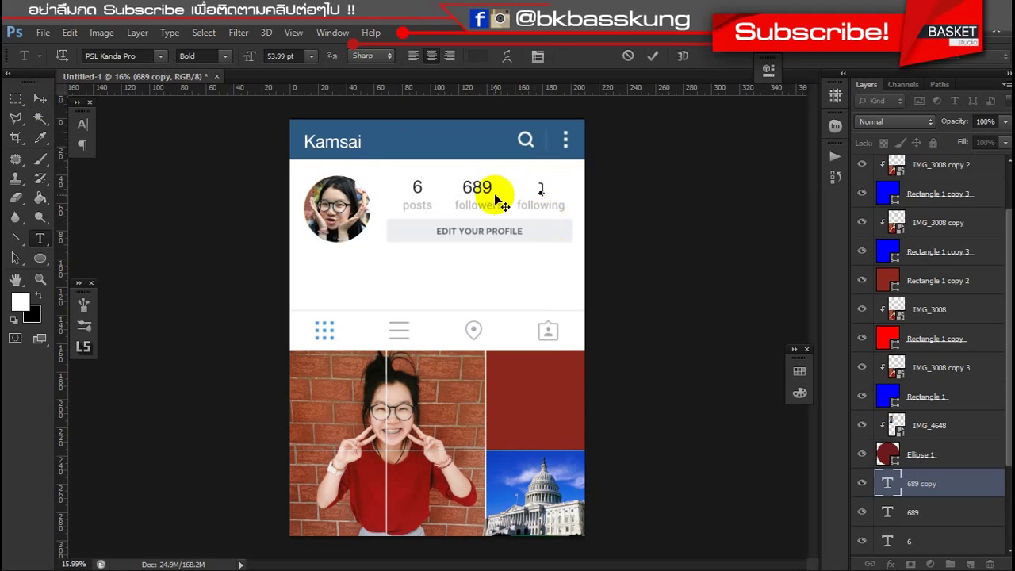
click(39, 99)
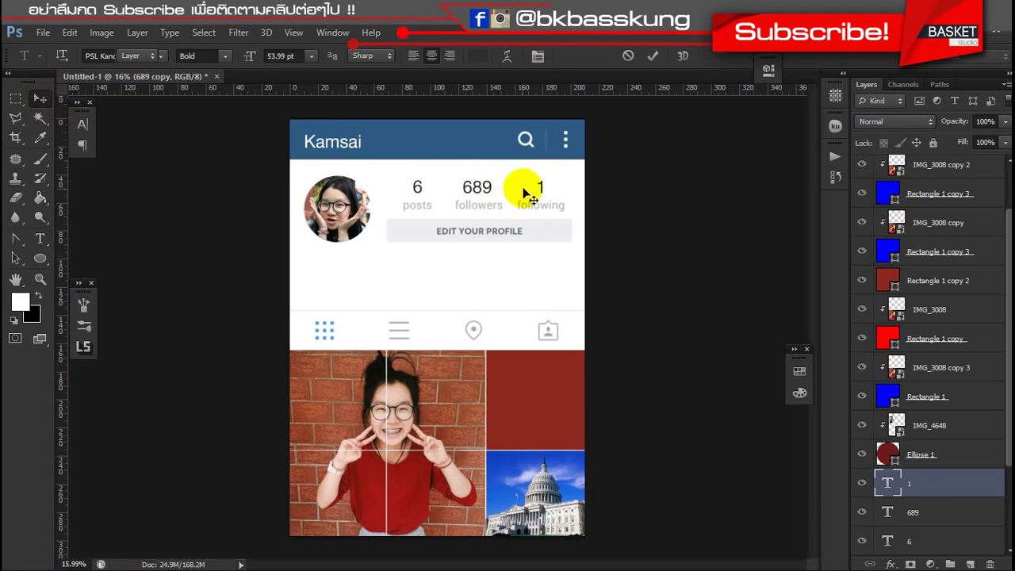
- Copy a number into the bio area, scale it to about 64%, and retype it as สวัสดีจ้า
mouse_move(476, 187)
mouse_down()
mouse_move(331, 269)
mouse_move(340, 281)
mouse_up()
key(ctrl+t)
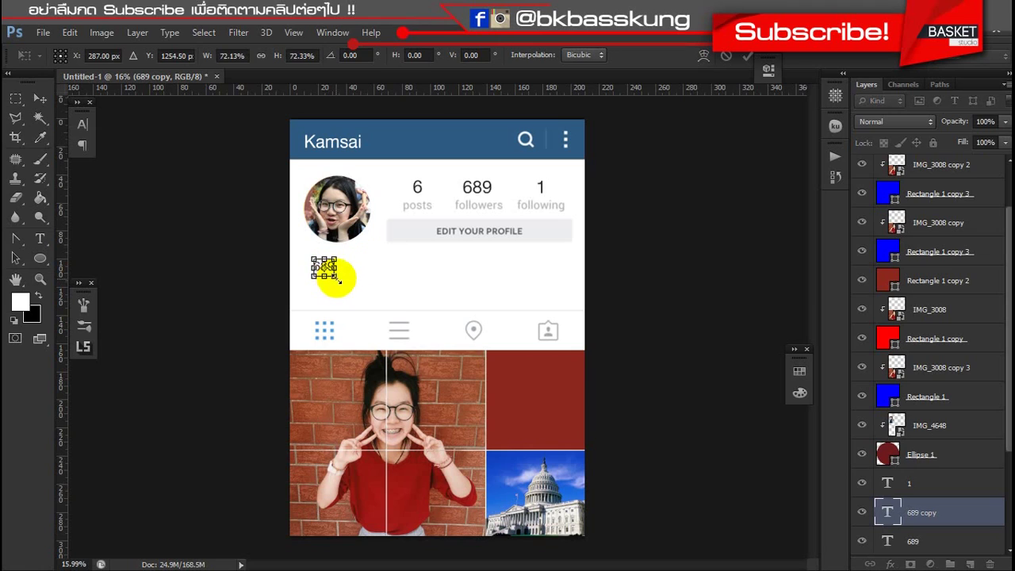
key(Return)
double_click(323, 267)
text(สวัสดีจ้า)
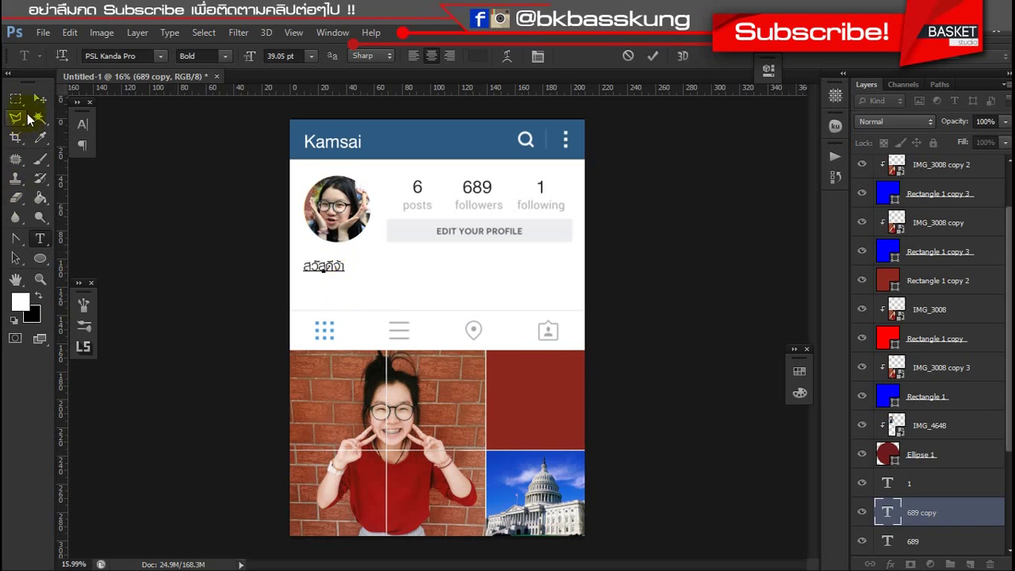
click(40, 99)
drag(325, 270, 331, 275)
- Nudge the IMG_3008 portrait photo into place within the profile grid cells
click(238, 272)
scroll(238, 272, down, 1)
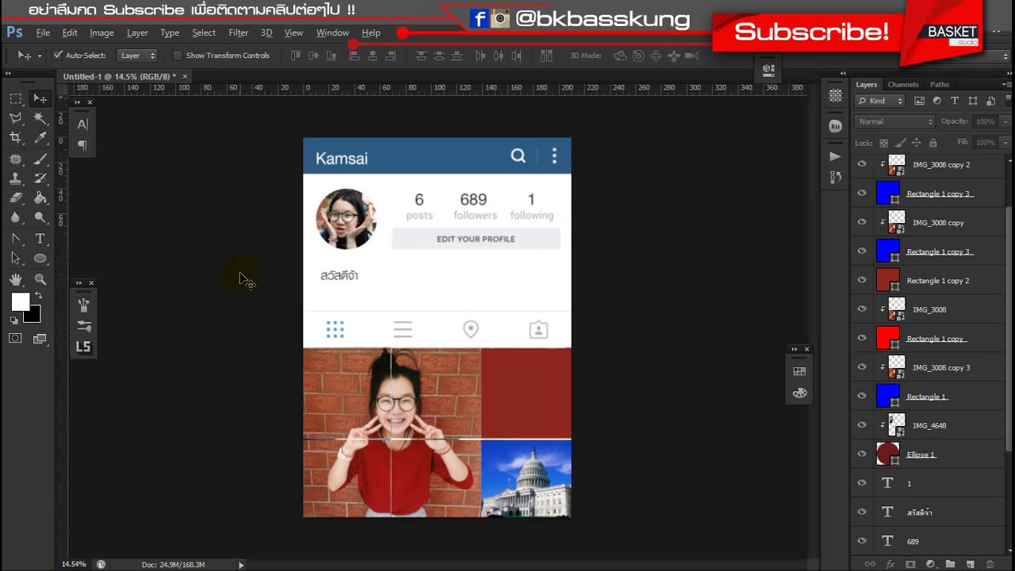
scroll(238, 272, down, 1)
scroll(204, 251, up, 2)
scroll(192, 269, down, 1)
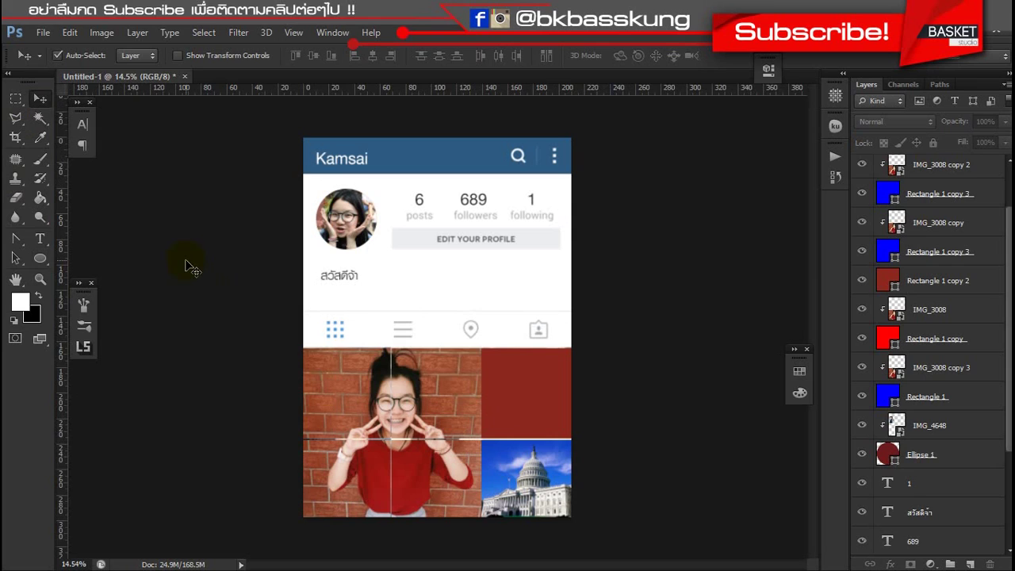
scroll(952, 401, up, 2)
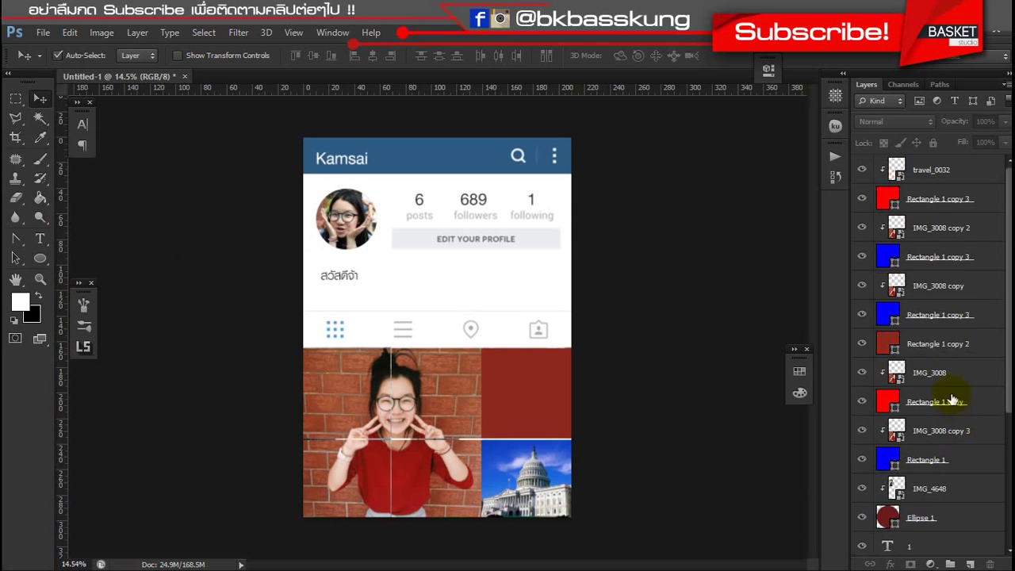
scroll(917, 334, down, 3)
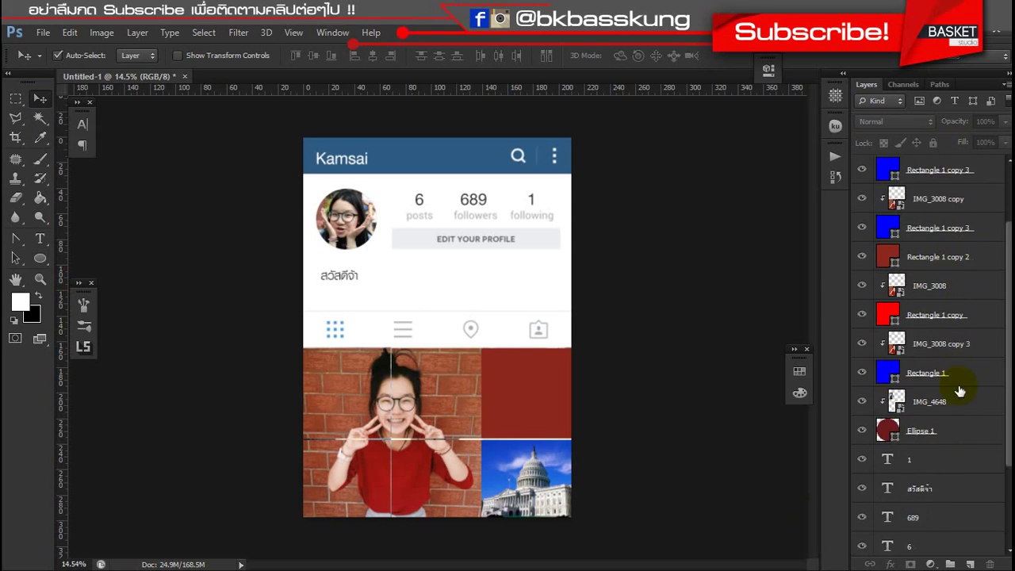
scroll(963, 389, down, 4)
mouse_move(432, 402)
mouse_down()
mouse_move(407, 408)
mouse_move(429, 406)
mouse_up()
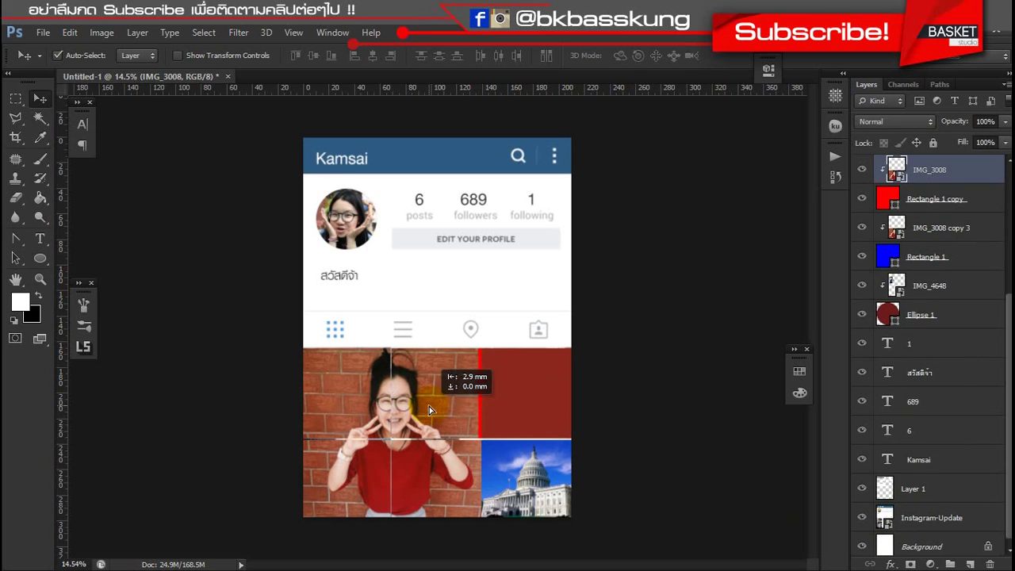
click(634, 394)
scroll(635, 392, up, 1)
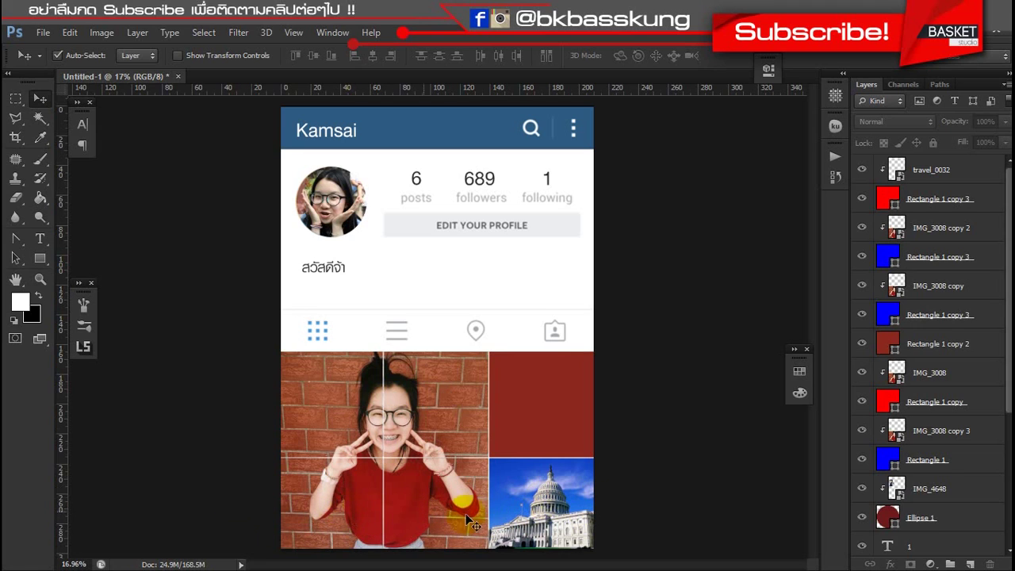
- Duplicate Instagram-Update, move the copy to the top of the stack, and shift it upward
scroll(966, 470, down, 1)
scroll(966, 471, down, 5)
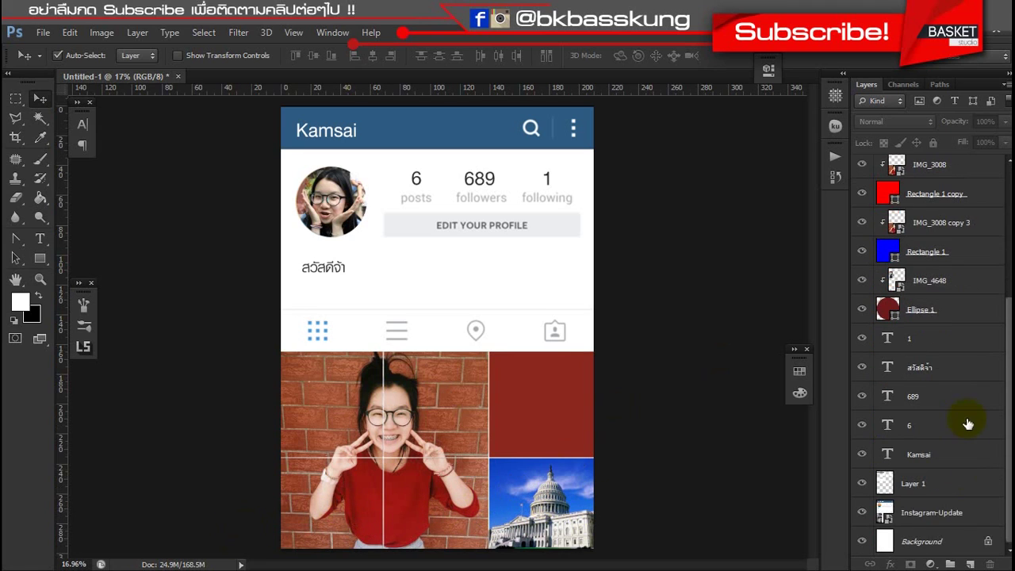
click(949, 513)
key(ctrl+j)
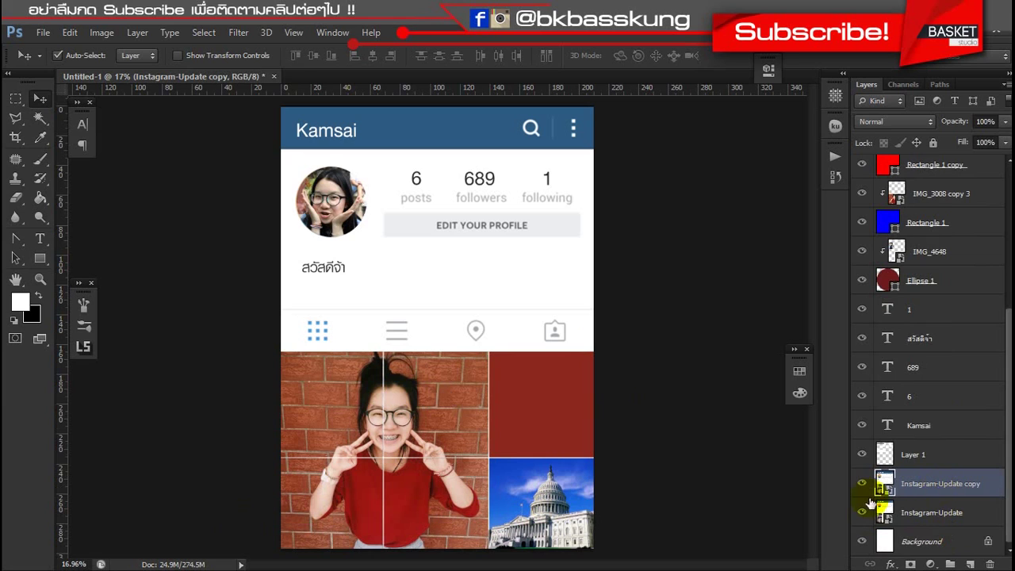
mouse_move(947, 483)
mouse_down()
mouse_move(1005, 185)
mouse_move(931, 155)
mouse_move(930, 166)
mouse_up()
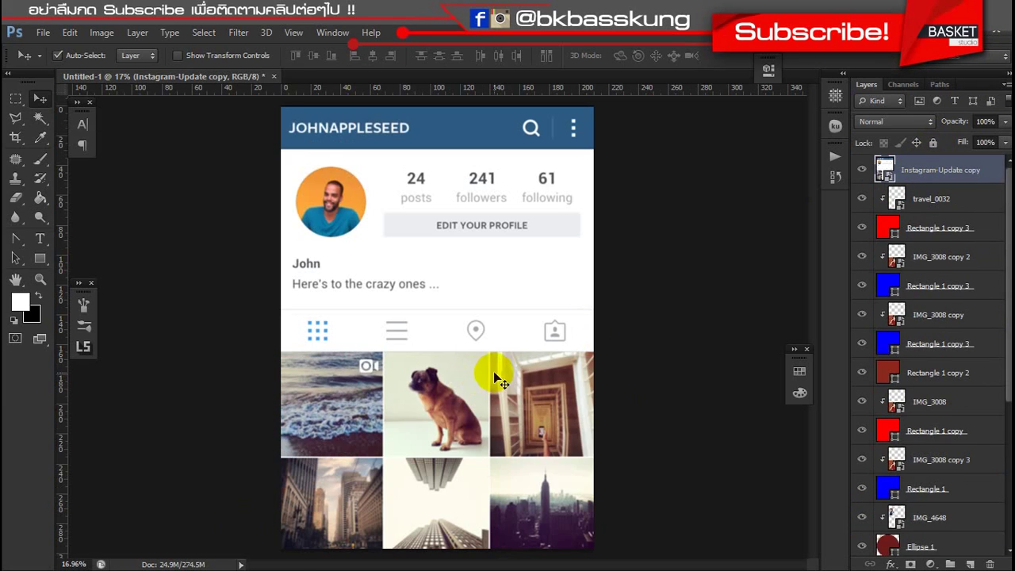
mouse_move(499, 381)
mouse_down()
mouse_move(528, 249)
mouse_move(525, 292)
mouse_up()
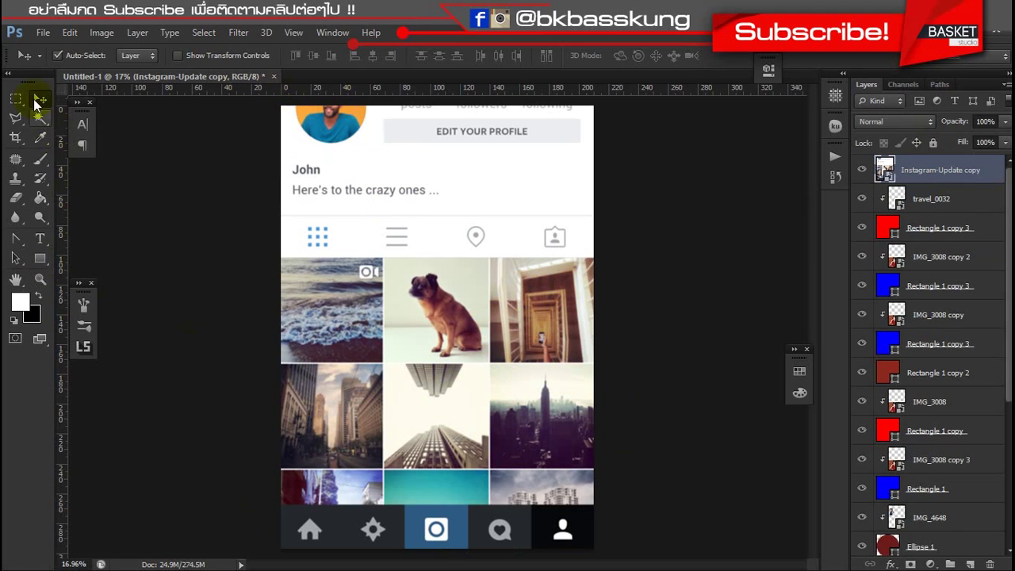
- Select the area above the navigation bar and try layer masks, undoing the attempts
click(17, 97)
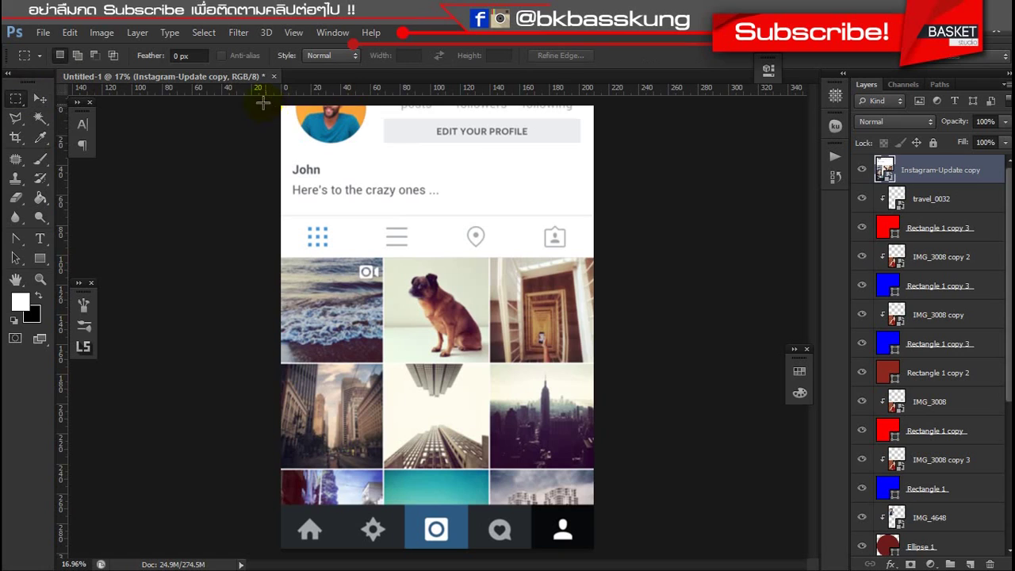
drag(280, 106, 604, 506)
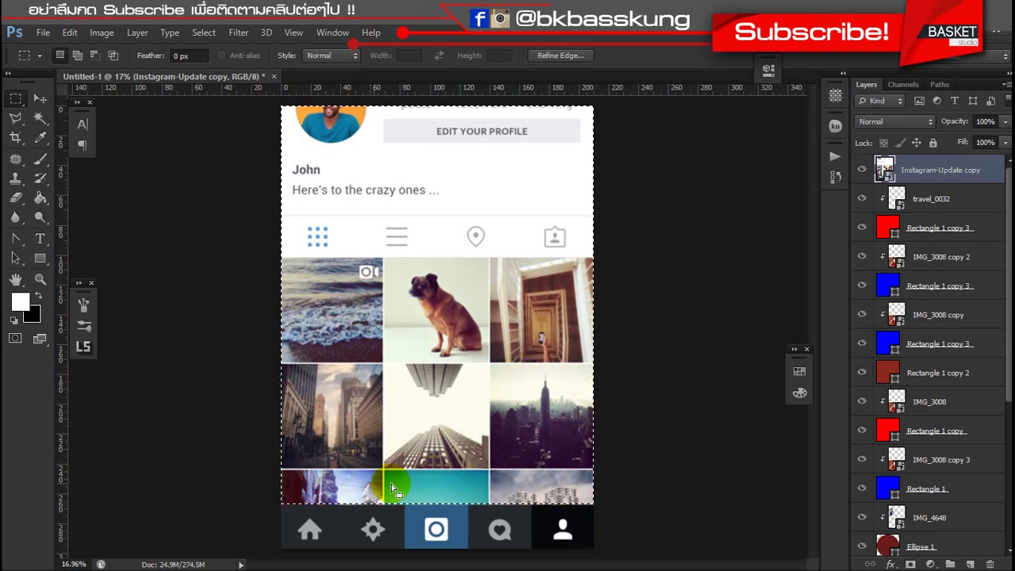
click(911, 564)
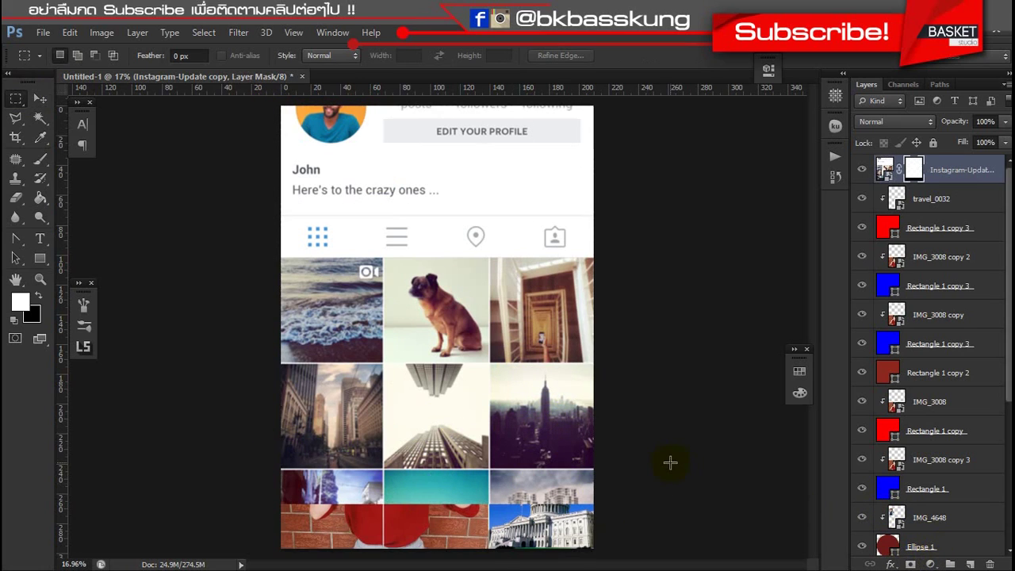
key(ctrl+z)
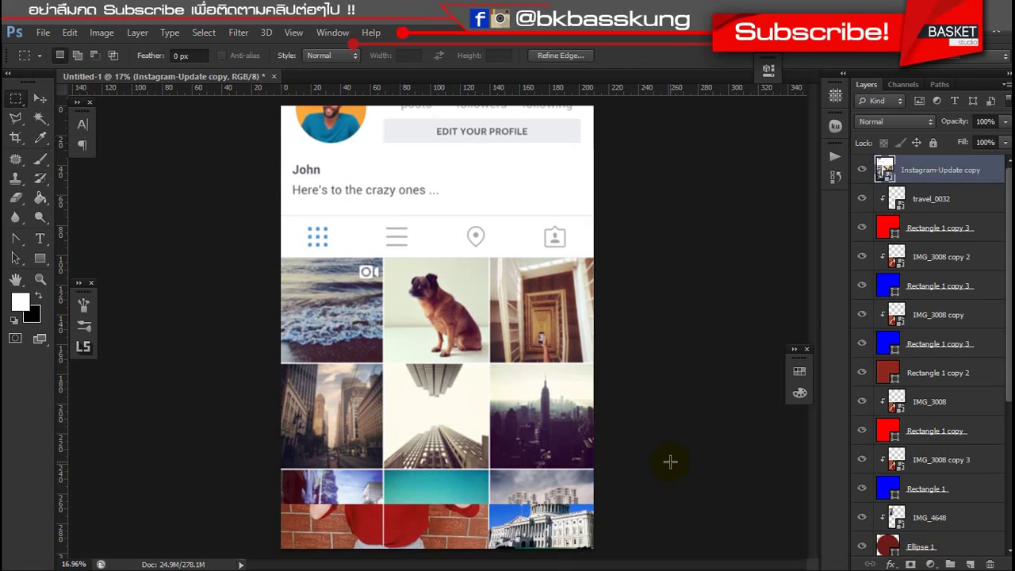
key(Delete)
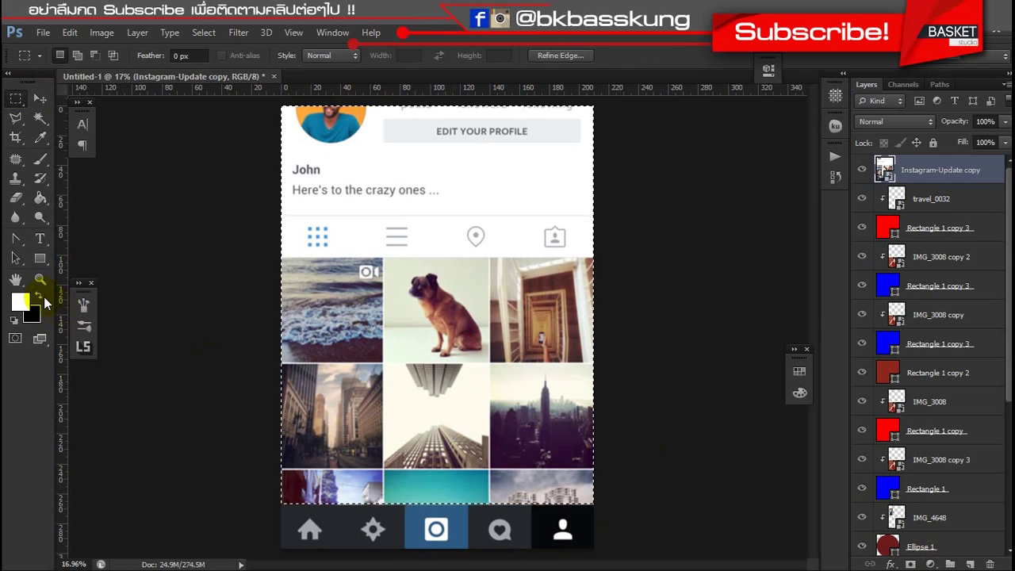
click(38, 296)
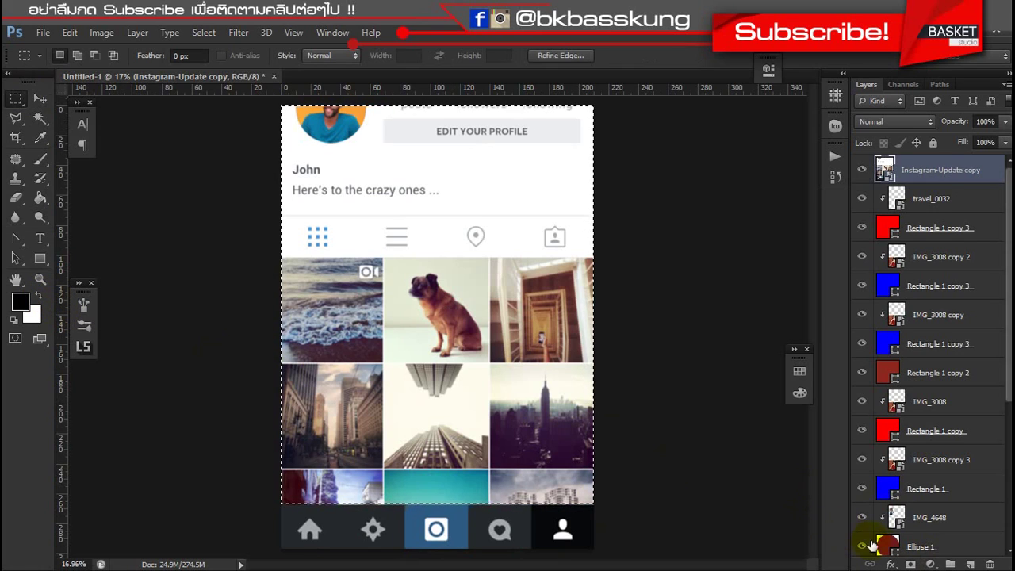
click(910, 564)
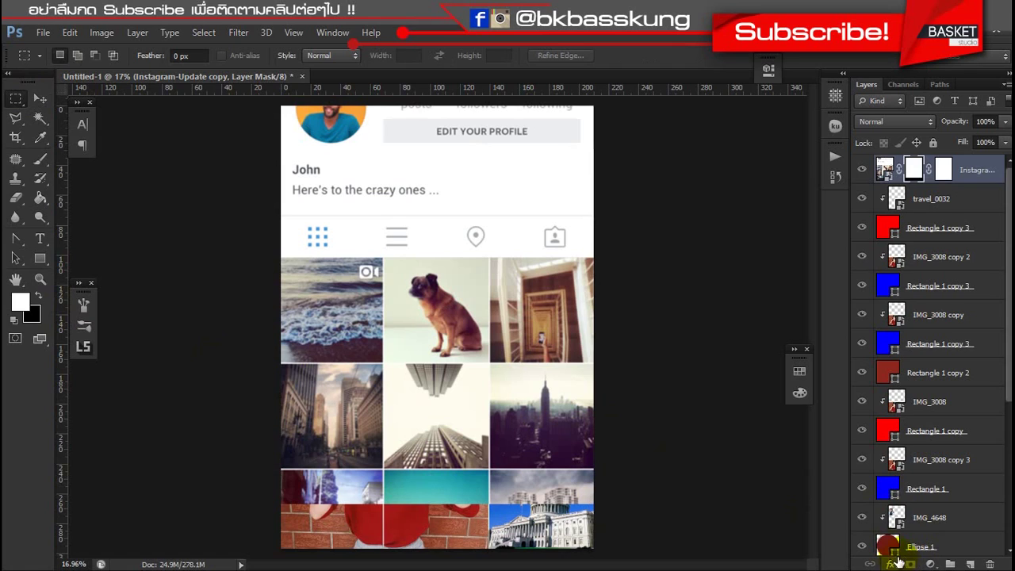
key(ctrl+z)
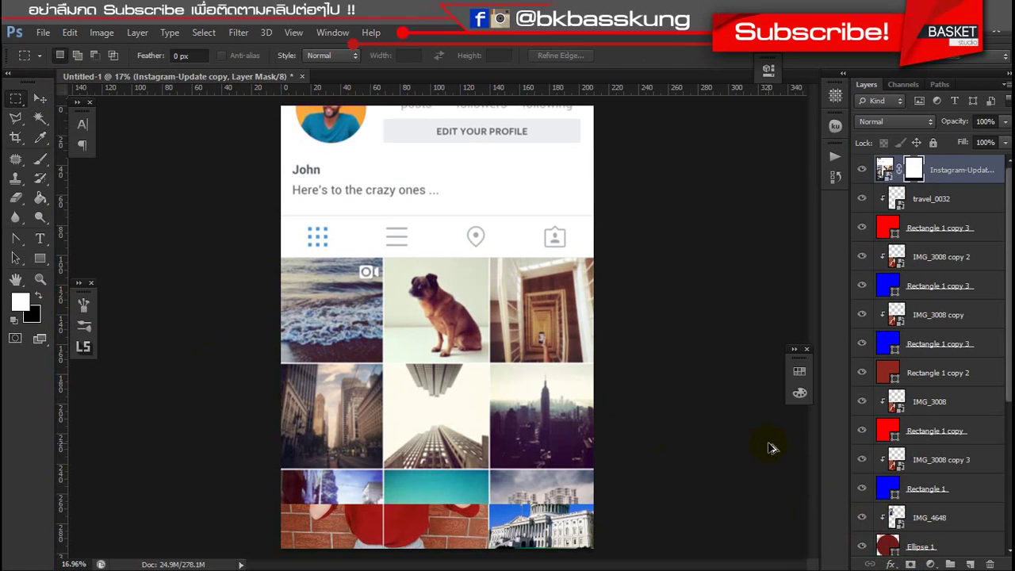
key(ctrl+z)
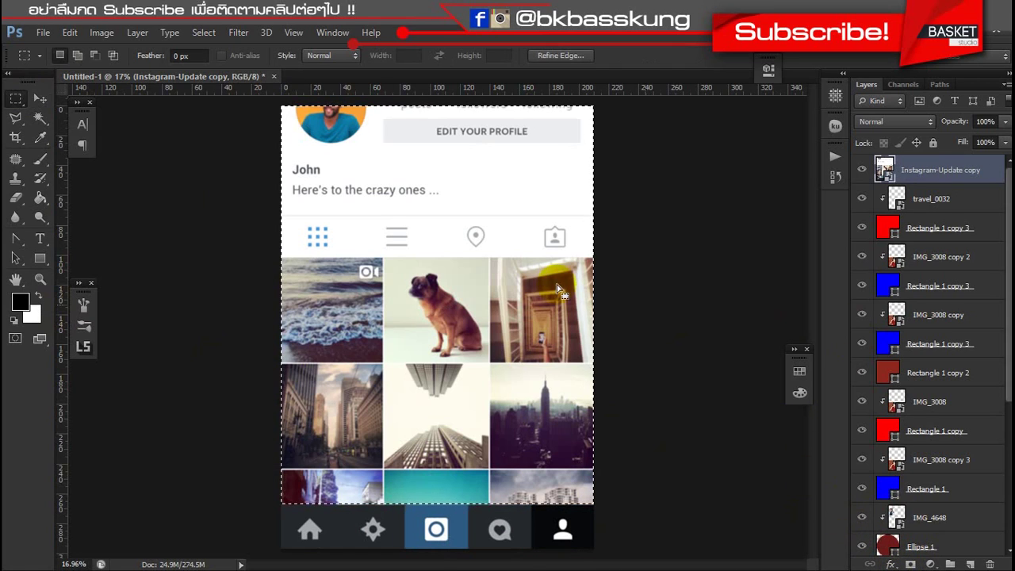
click(558, 290)
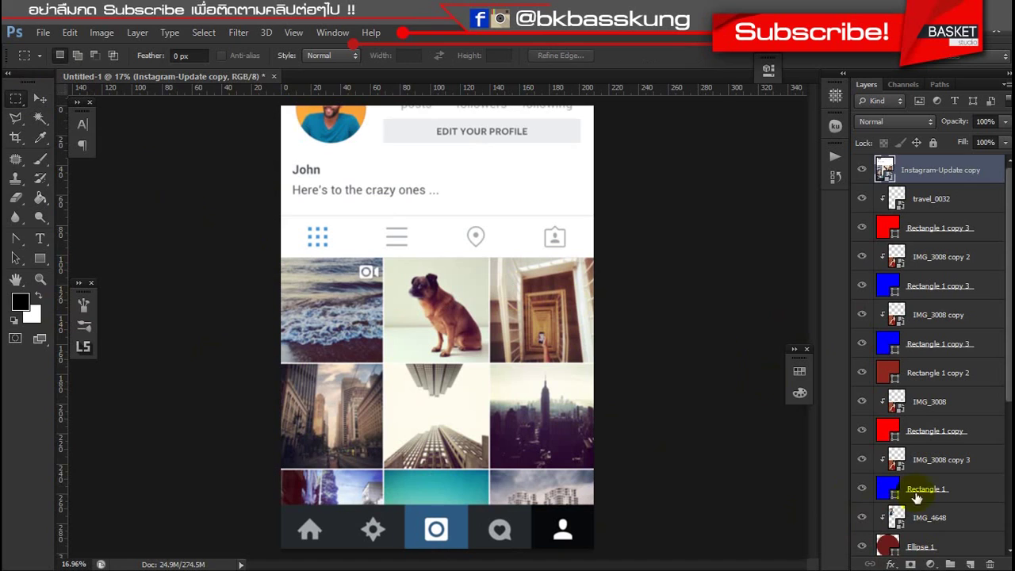
- Add a layer mask to Instagram-Update copy and fill the area above the nav bar black
click(910, 564)
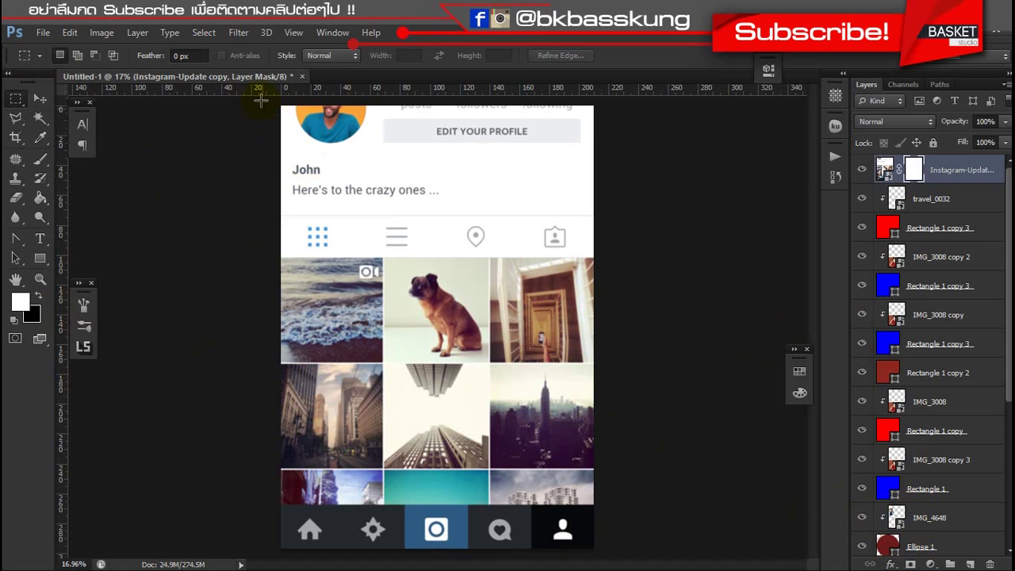
mouse_move(281, 106)
mouse_down()
mouse_move(601, 504)
mouse_move(171, 99)
mouse_up()
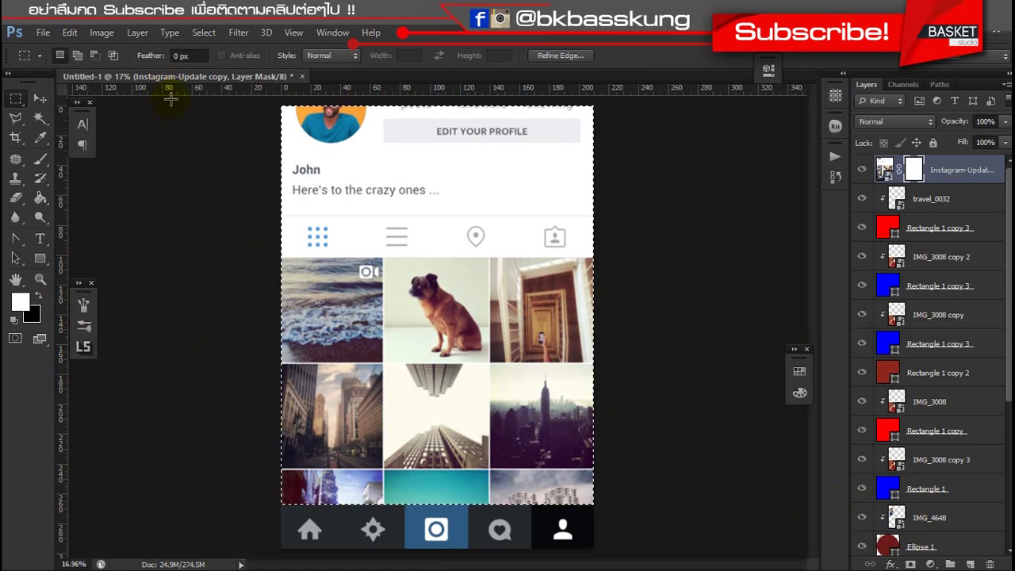
key(Delete)
key(ctrl+d)
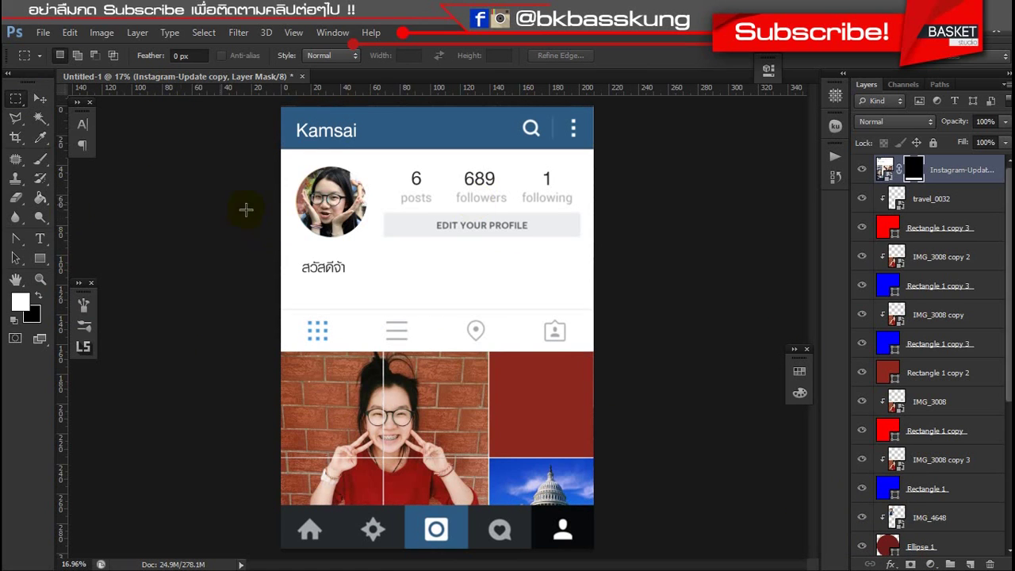
- Select the original Instagram-Update template layer in the Layers panel
click(39, 98)
scroll(328, 460, up, 3)
scroll(319, 431, up, 3)
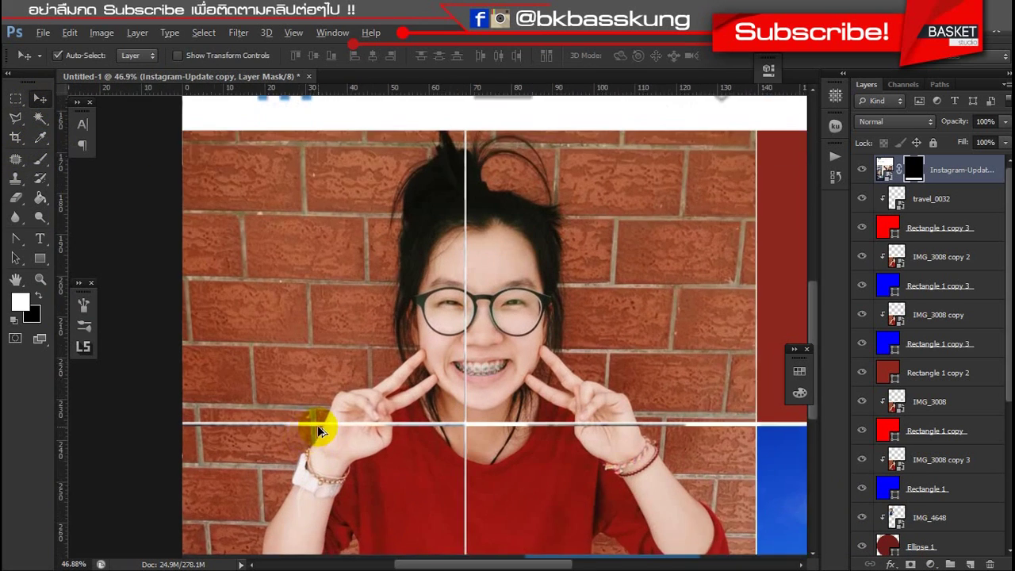
scroll(370, 324, up, 1)
scroll(372, 325, up, 1)
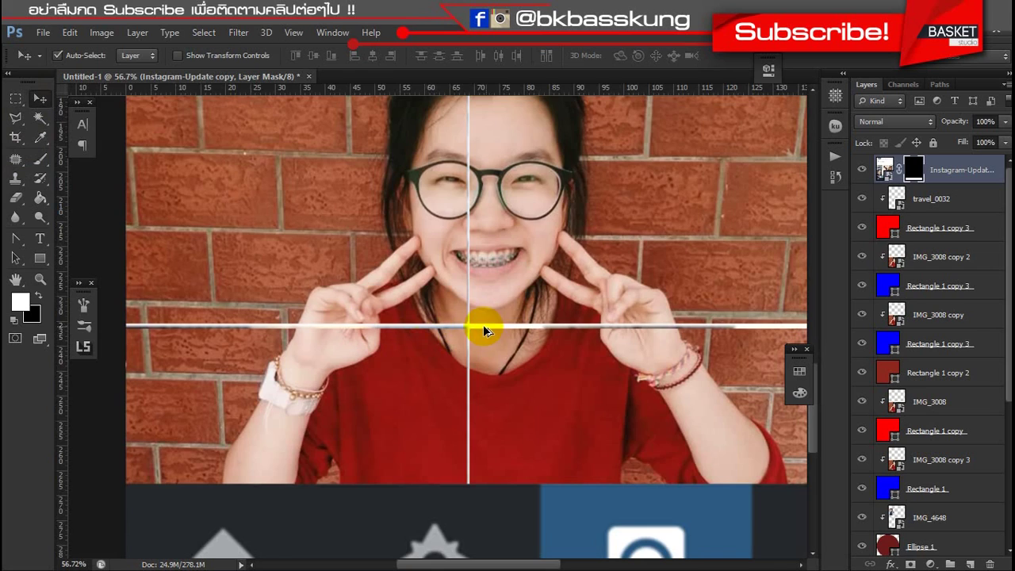
scroll(480, 329, down, 2)
scroll(516, 310, down, 1)
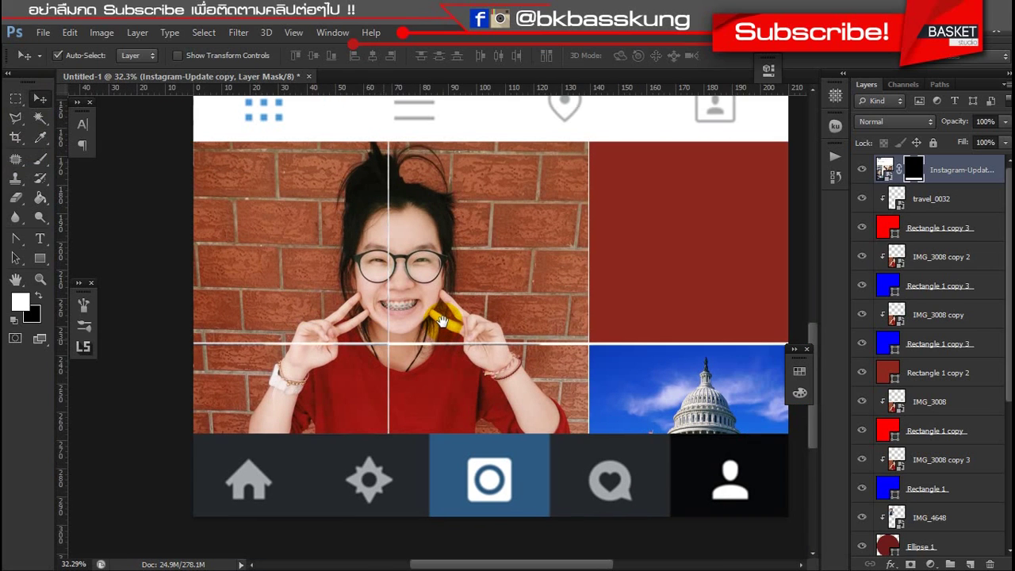
scroll(880, 428, down, 3)
scroll(897, 444, down, 3)
click(880, 503)
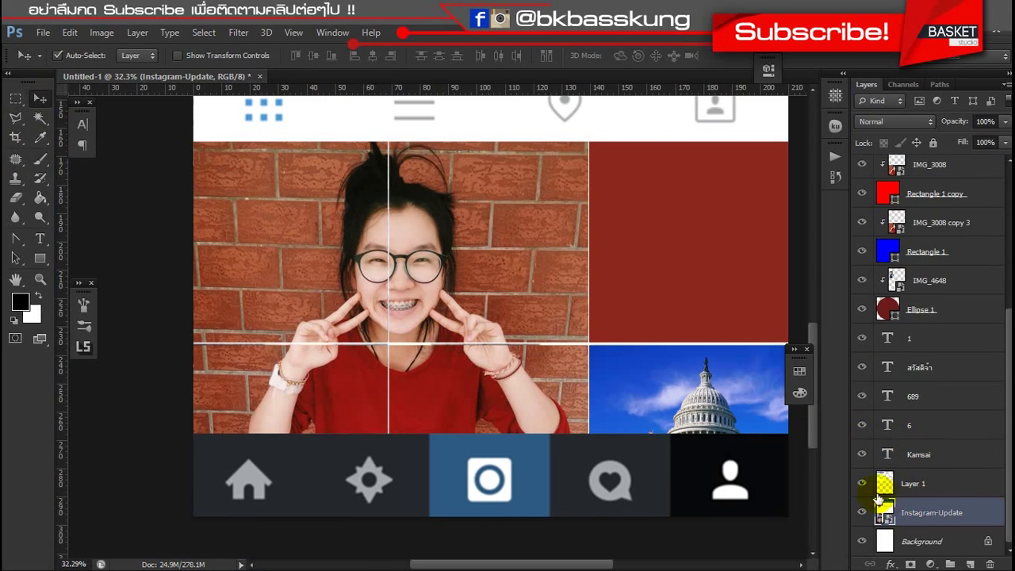
scroll(532, 415, down, 1)
scroll(533, 414, down, 1)
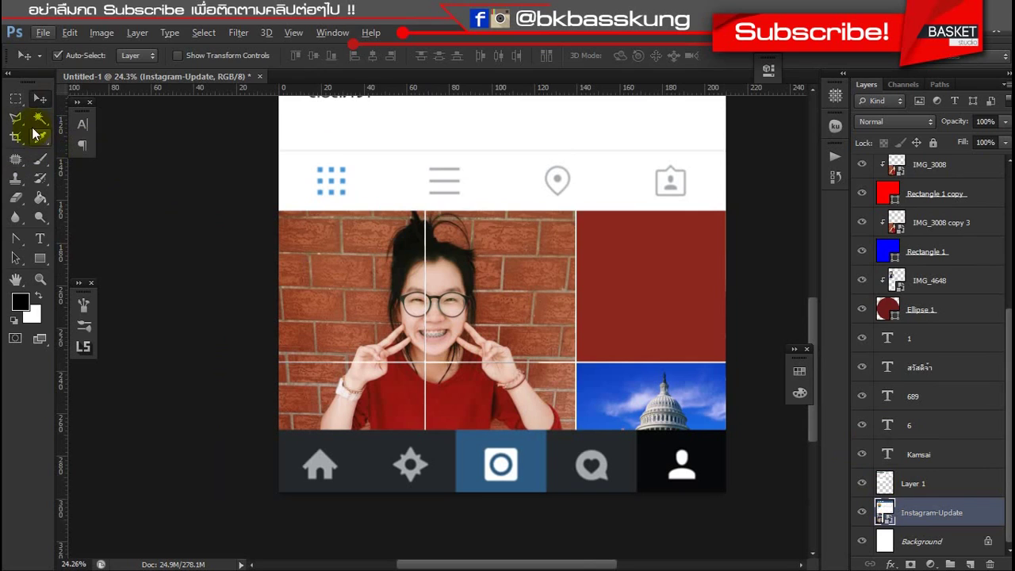
- Draw a white rectangle, about 2807 × 1270 px, over the photo grid area
click(40, 258)
click(38, 295)
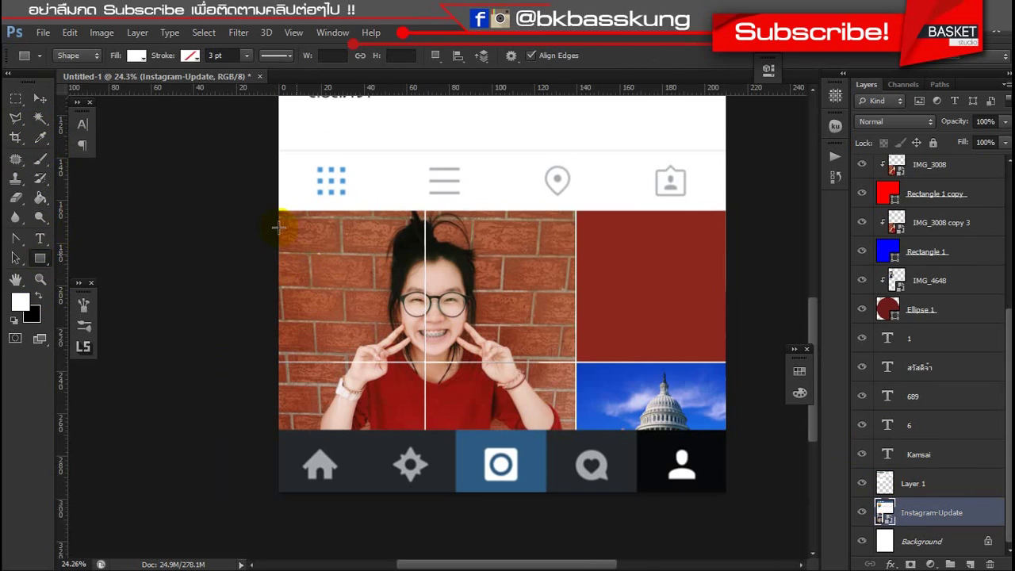
drag(267, 208, 772, 435)
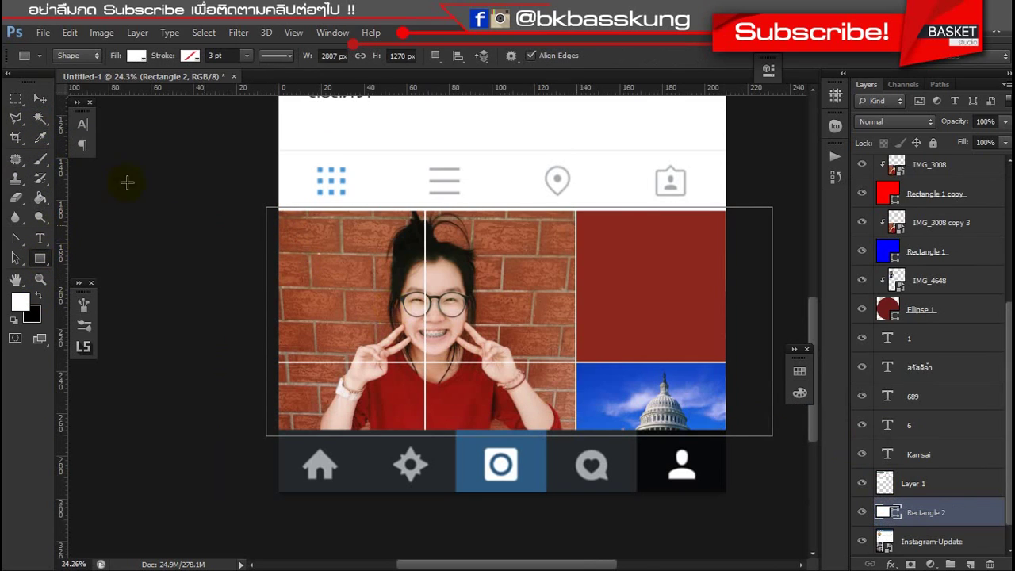
click(40, 98)
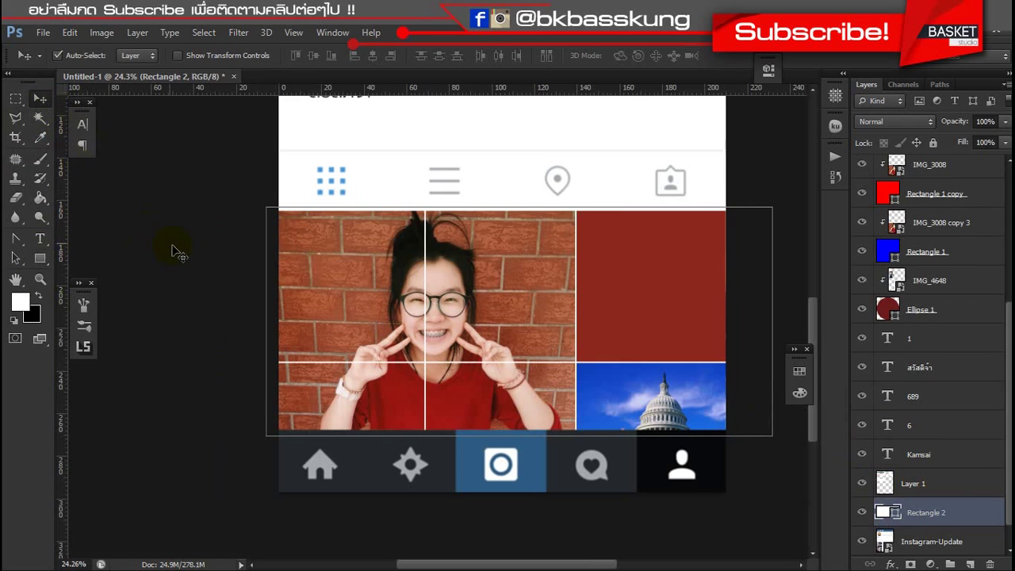
click(238, 278)
scroll(453, 363, up, 3)
scroll(452, 362, up, 2)
scroll(510, 364, down, 2)
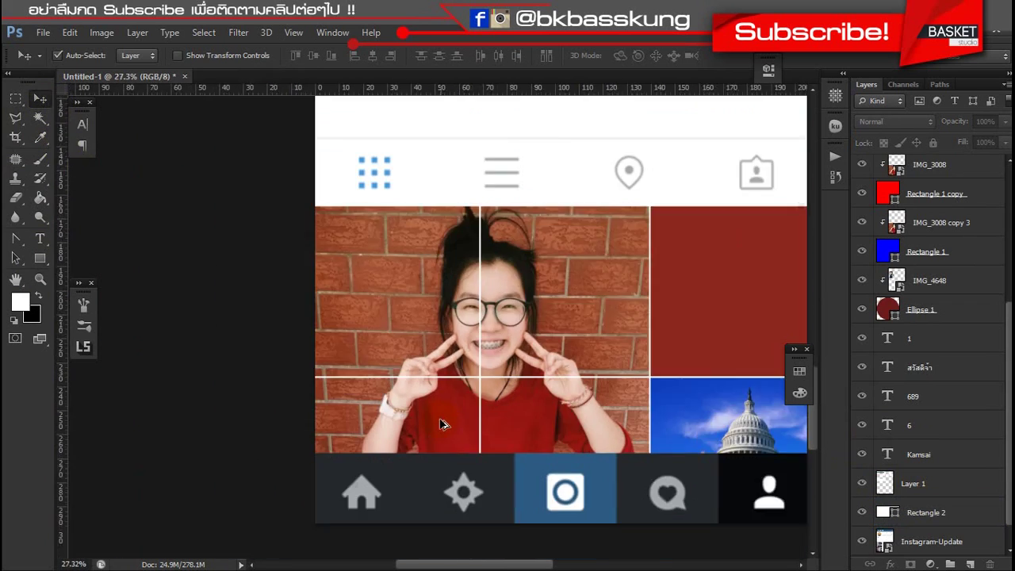
scroll(438, 406, down, 2)
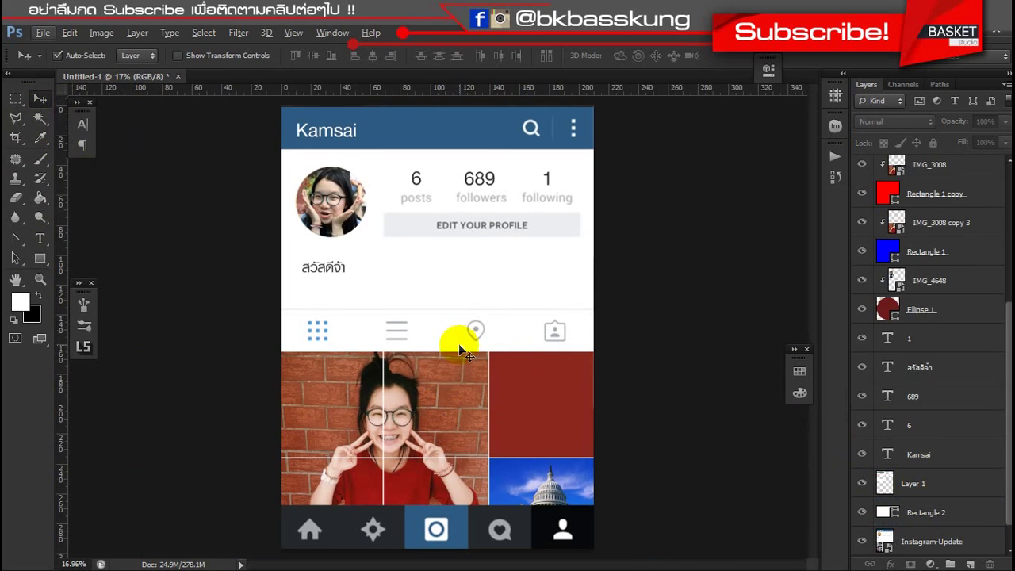